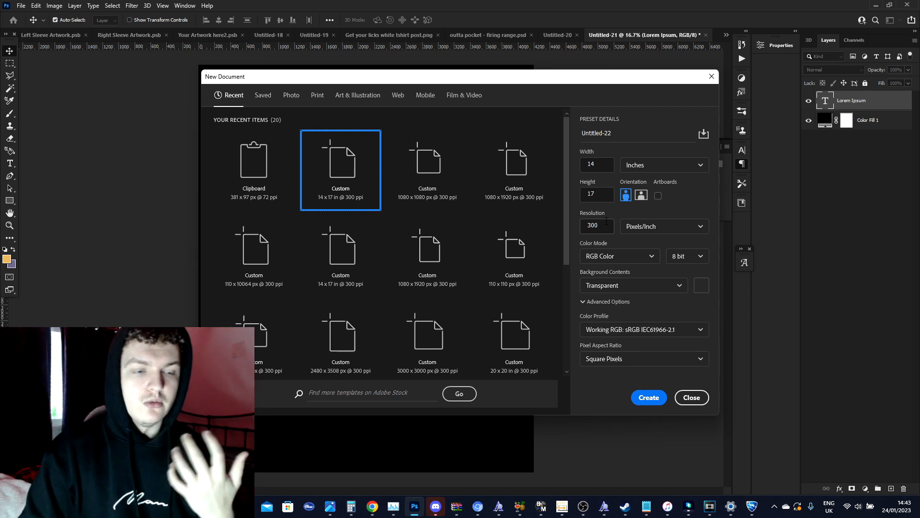
# - Create the 14 × 17 inch, 300 ppi transparent document and add a solid colour fill layer in black (000000)
pyautogui.click(647, 397)
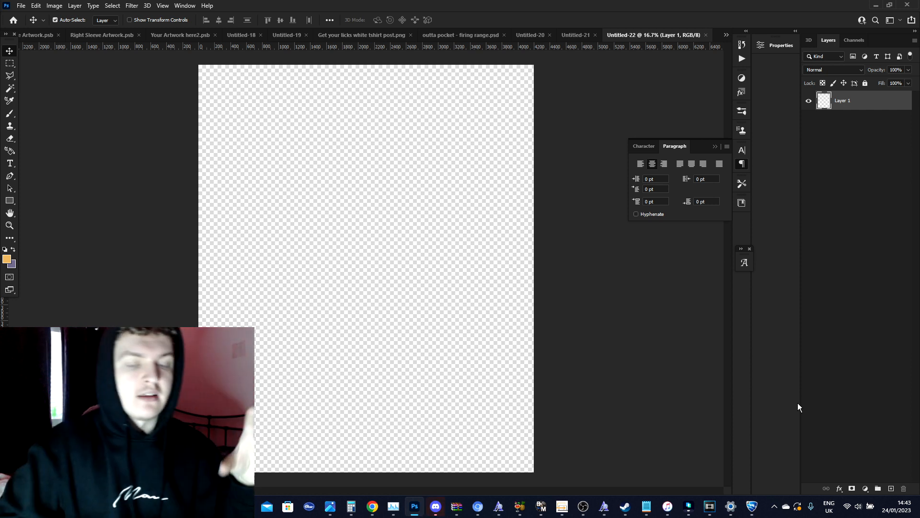
pyautogui.click(865, 488)
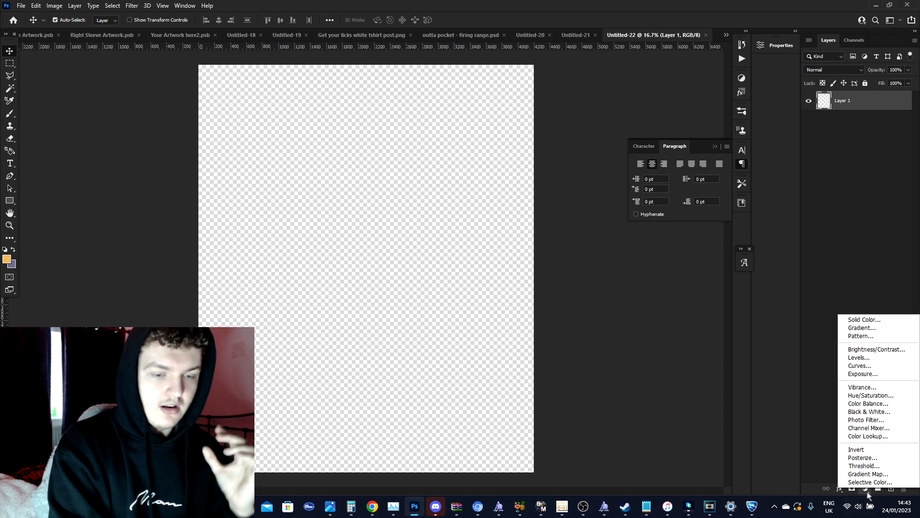
pyautogui.click(870, 321)
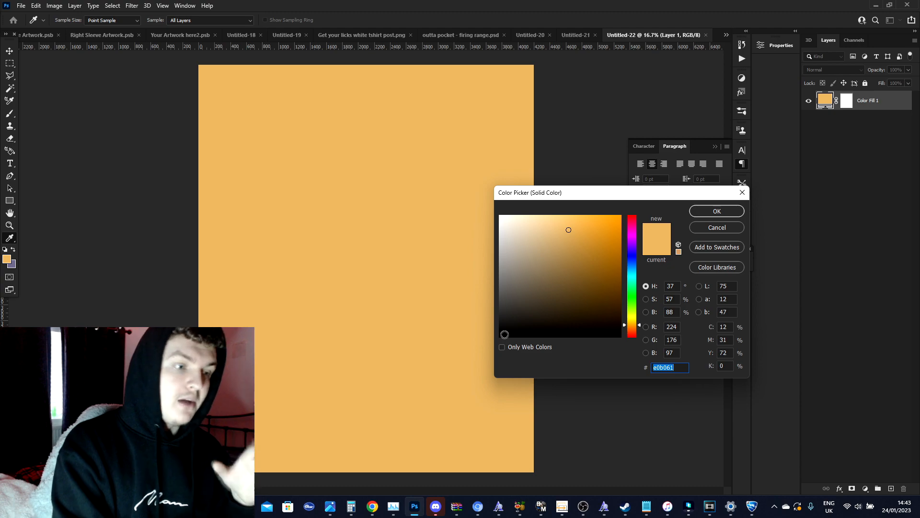
pyautogui.write('000000')
pyautogui.click(711, 209)
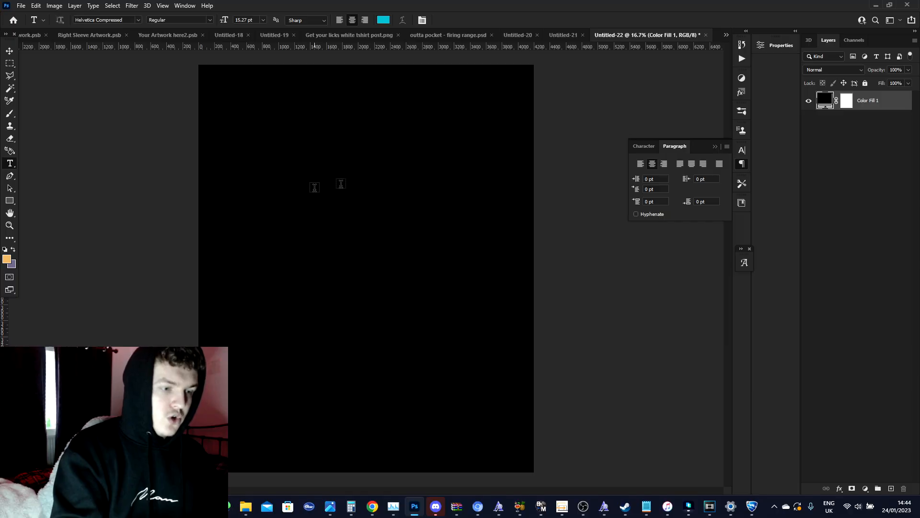
# - Add the text WALK in capitals on the upper part of the canvas
pyautogui.click(314, 188)
pyautogui.press('capslock')
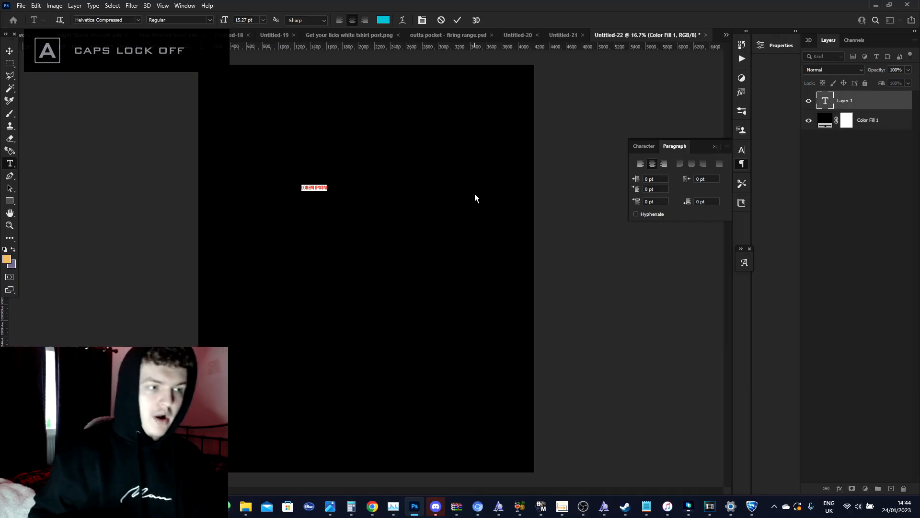
pyautogui.press('capslock')
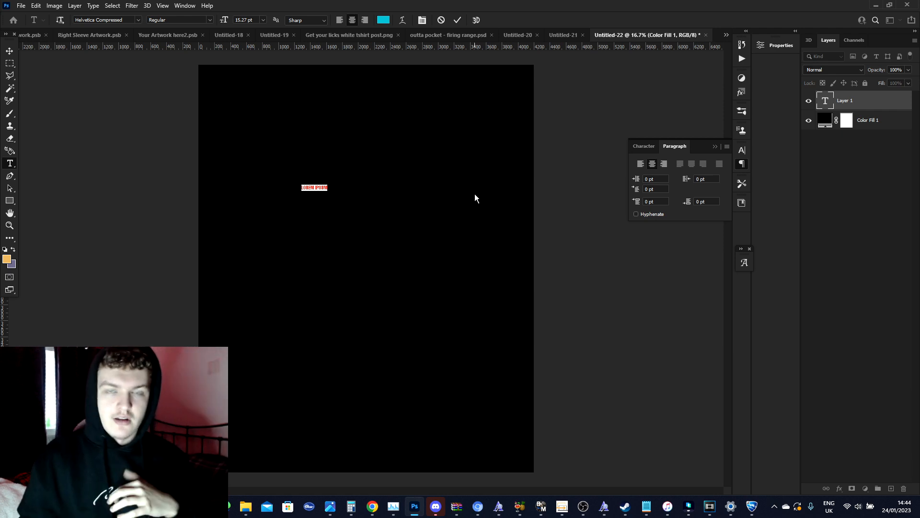
pyautogui.write('WALK')
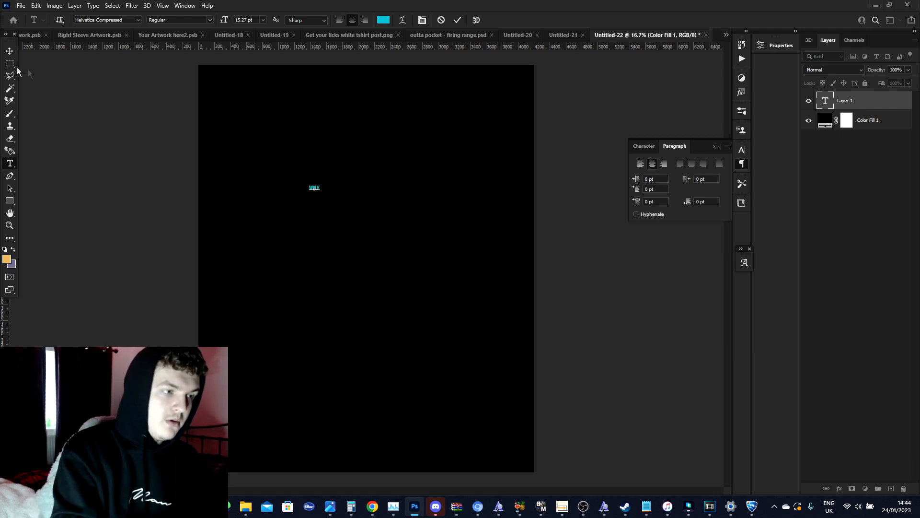
pyautogui.click(8, 52)
# - Scale the WALK text up to about 271 pt and centre it horizontally, slightly above the middle of the canvas
pyautogui.hotkey('ctrl', 't')
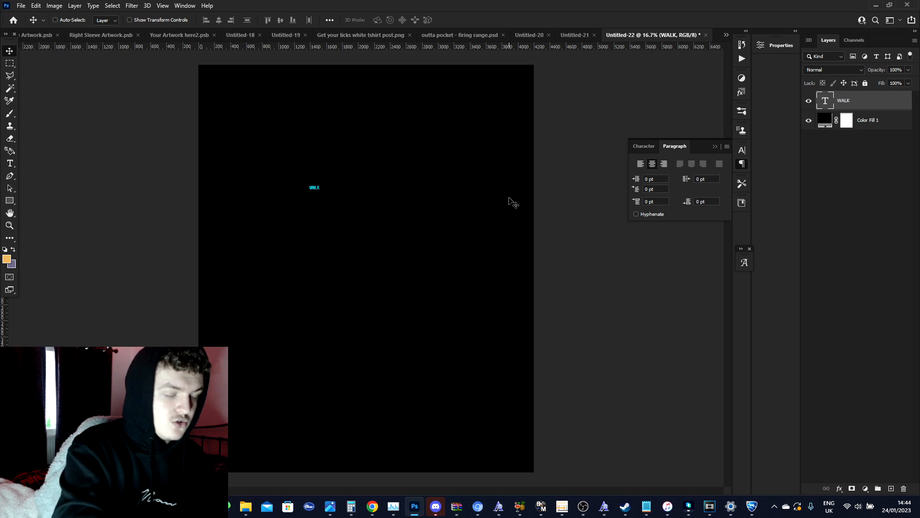
pyautogui.hotkey('ctrl', 't')
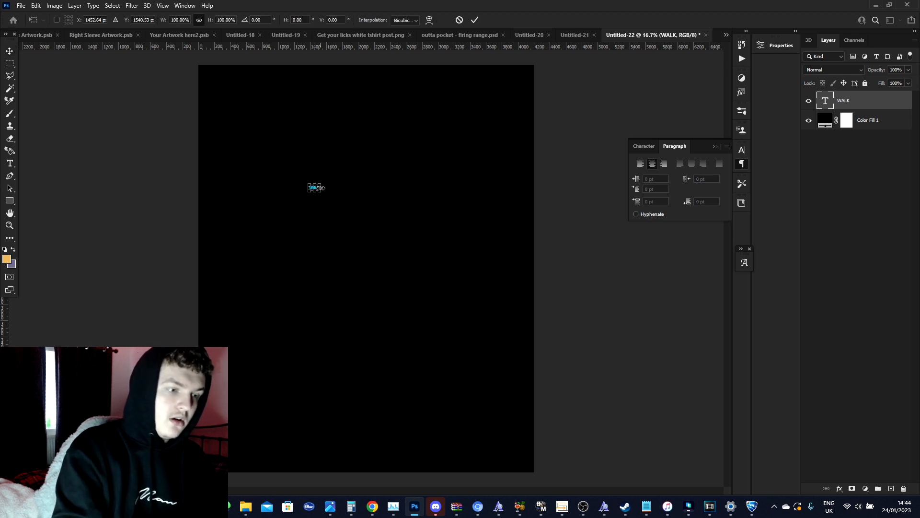
pyautogui.moveTo(322, 188); pyautogui.dragTo(491, 187)
pyautogui.moveTo(399, 189); pyautogui.dragTo(363, 240)
pyautogui.press('Return')
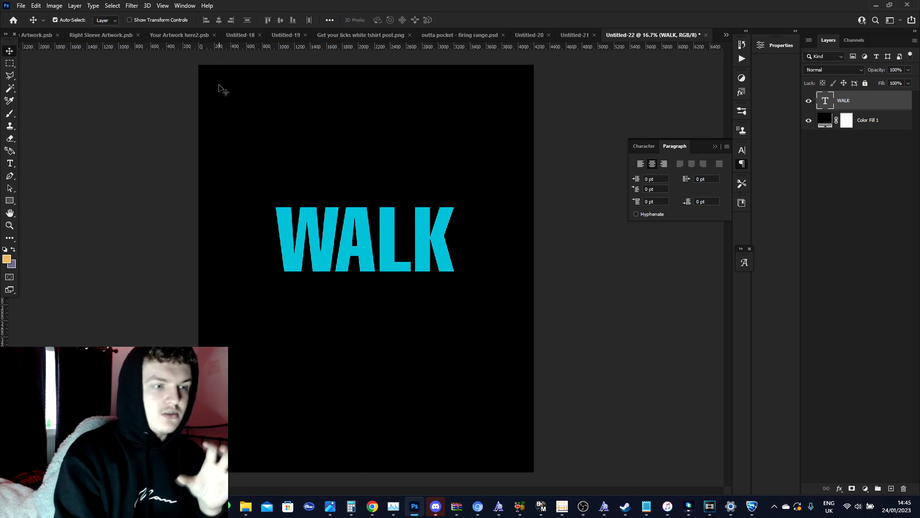
pyautogui.click(163, 5)
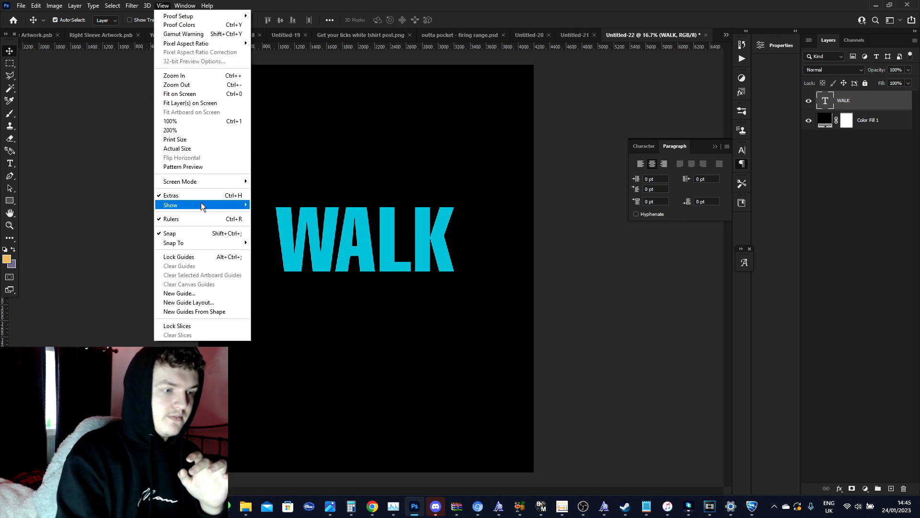
pyautogui.moveTo(200, 204)
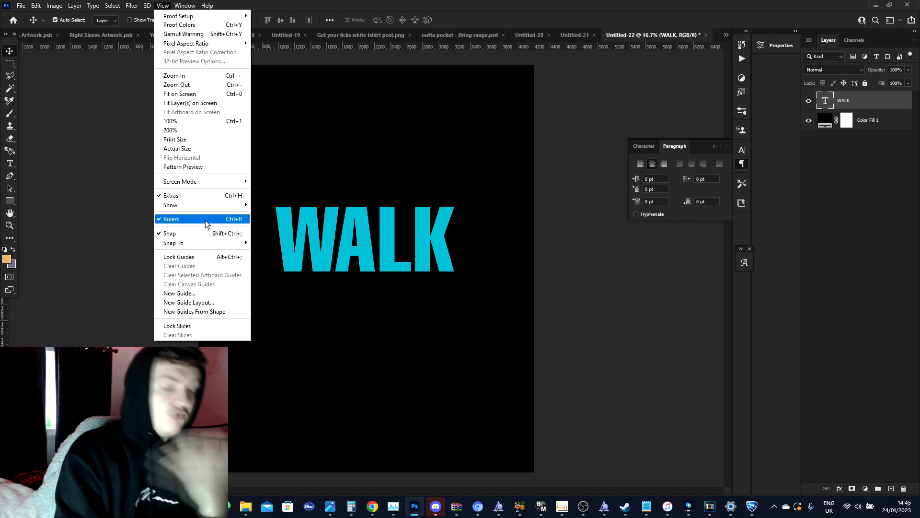
pyautogui.click(404, 88)
# - Change the font of the whole WALK text to Berrie Regular
pyautogui.click(17, 162)
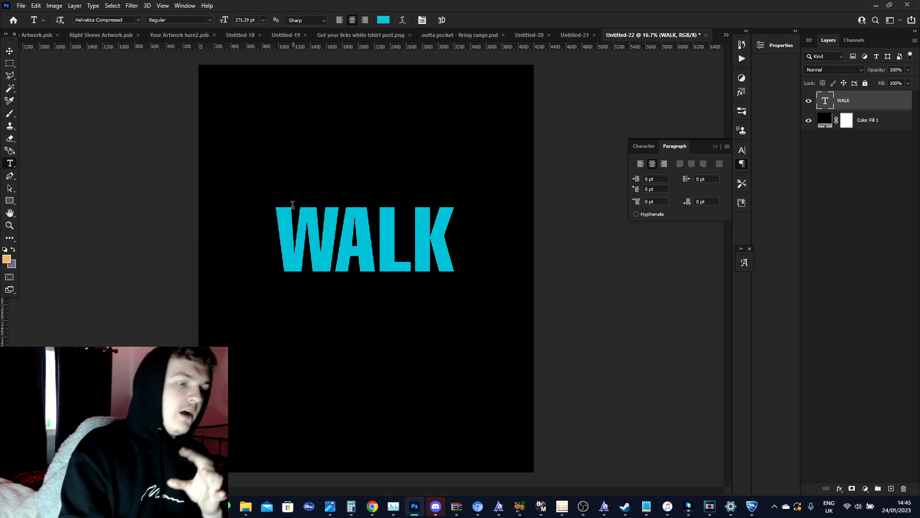
pyautogui.click(281, 227)
pyautogui.hotkey('ctrl', 'a')
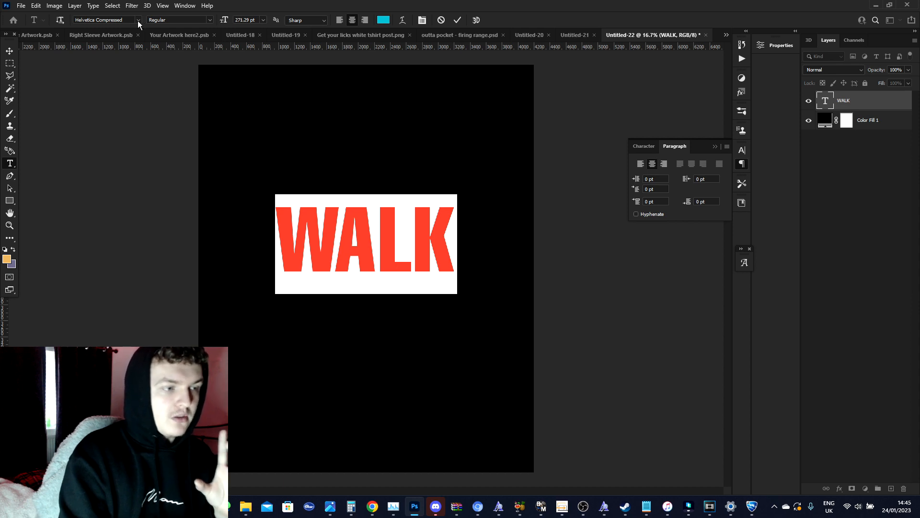
pyautogui.click(137, 20)
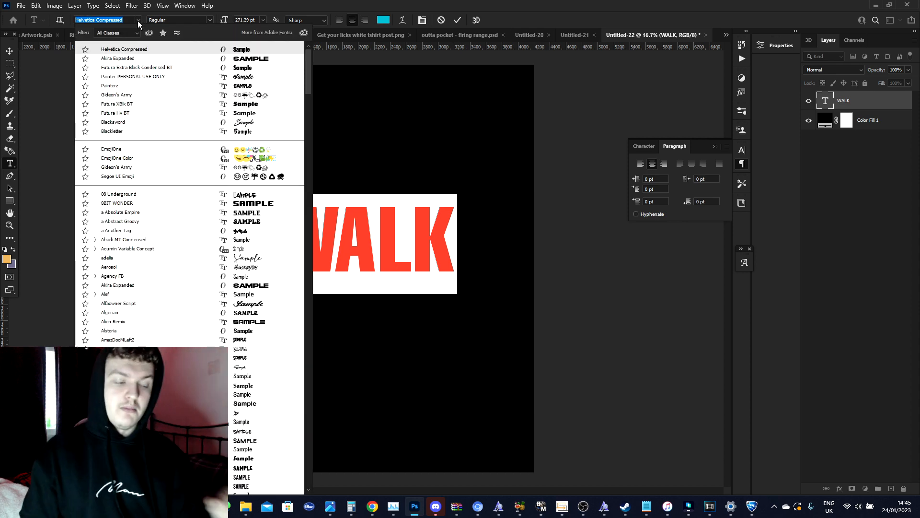
pyautogui.write('BERR')
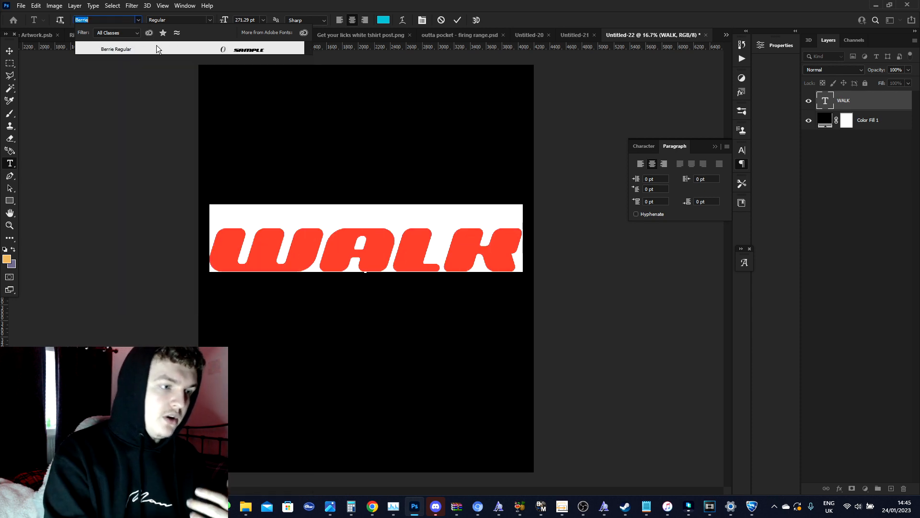
pyautogui.click(156, 45)
pyautogui.click(10, 52)
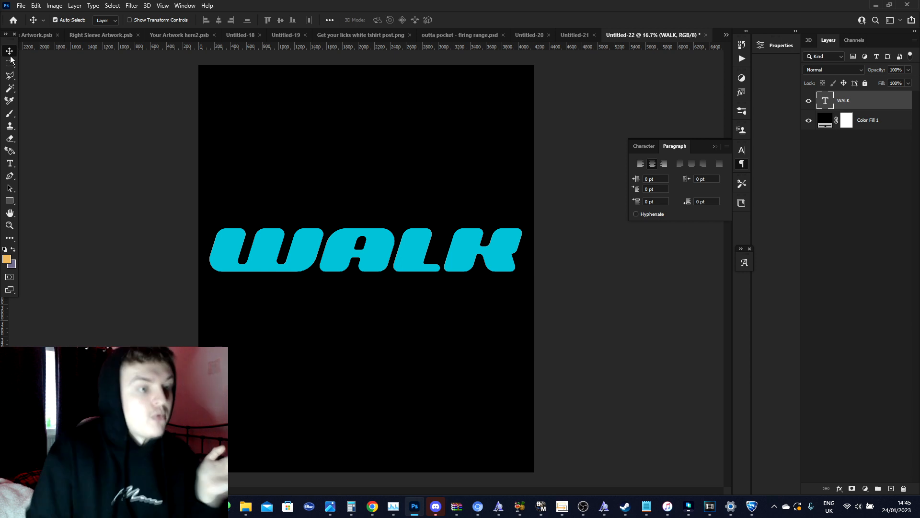
# - Scale the WALK text down to about 76 percent
pyautogui.hotkey('ctrl', 't')
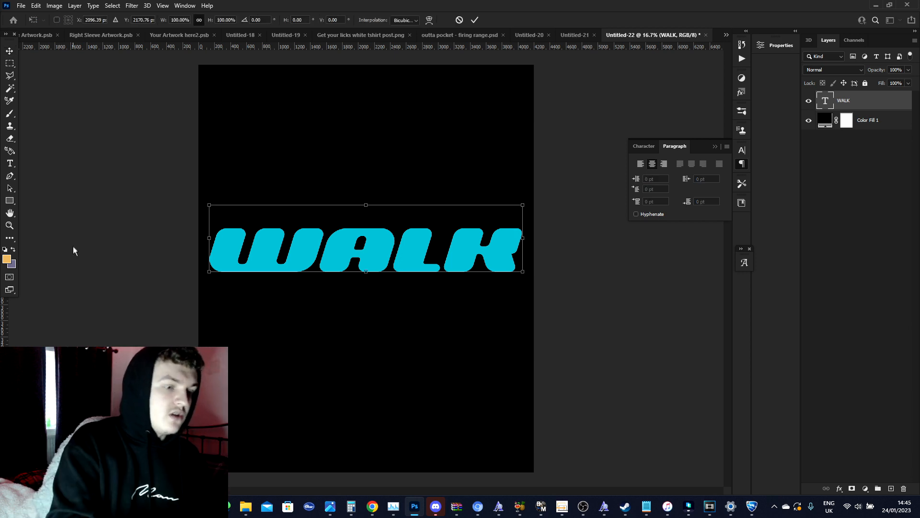
pyautogui.moveTo(369, 274); pyautogui.dragTo(367, 257)
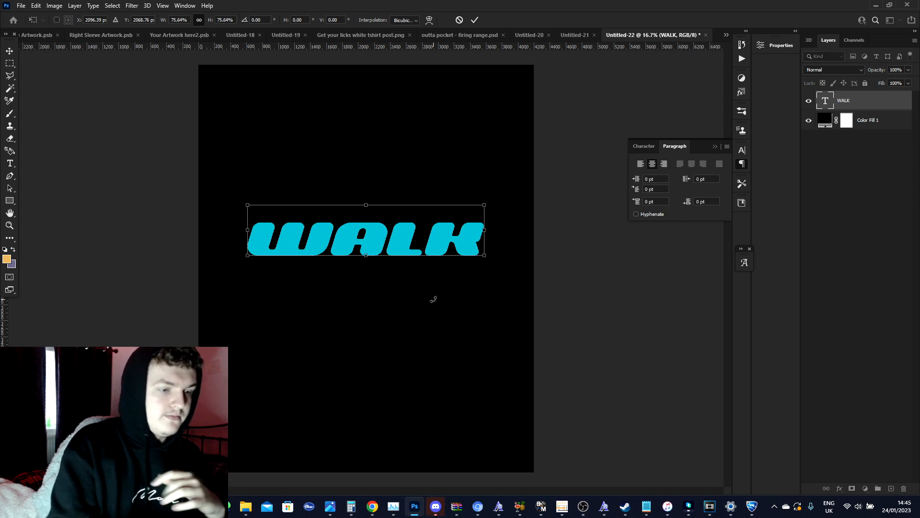
pyautogui.press('Return')
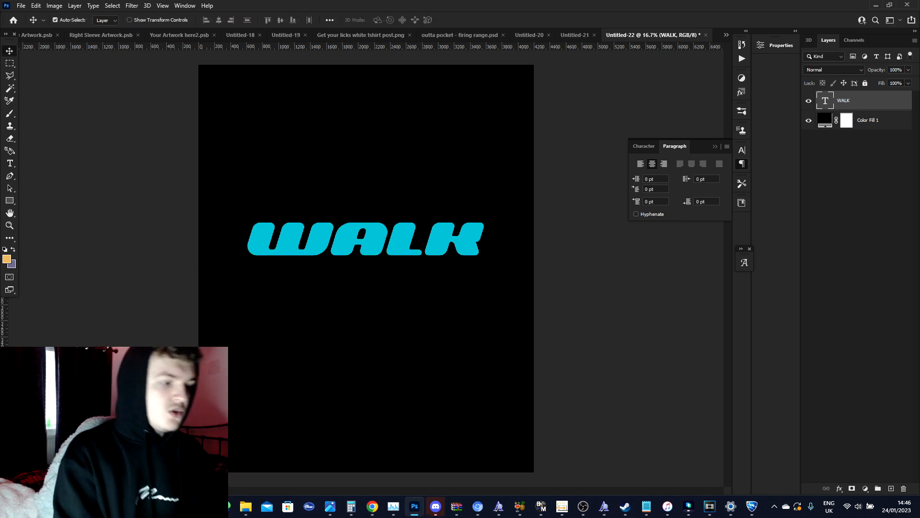
# - Place a vertical guide along the outer left edge of the letter W
pyautogui.click(163, 5)
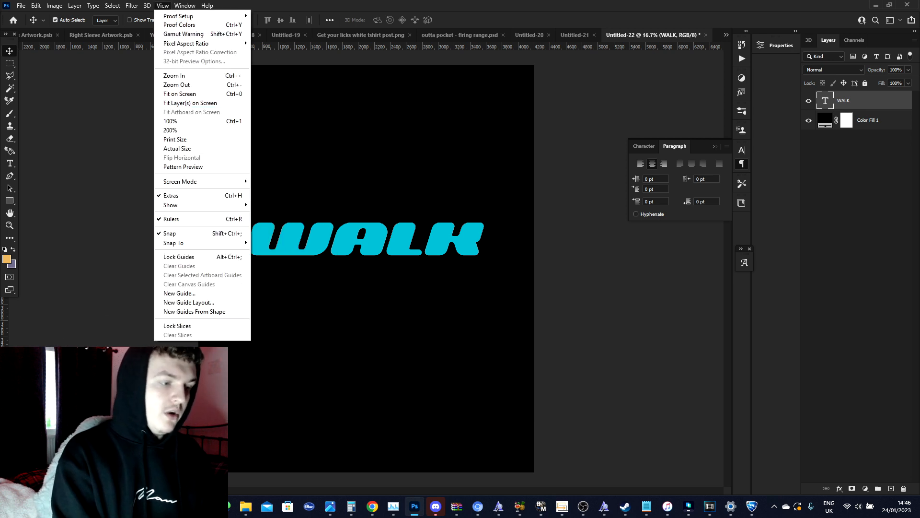
pyautogui.press('Escape')
pyautogui.moveTo(3, 362); pyautogui.dragTo(250, 362)
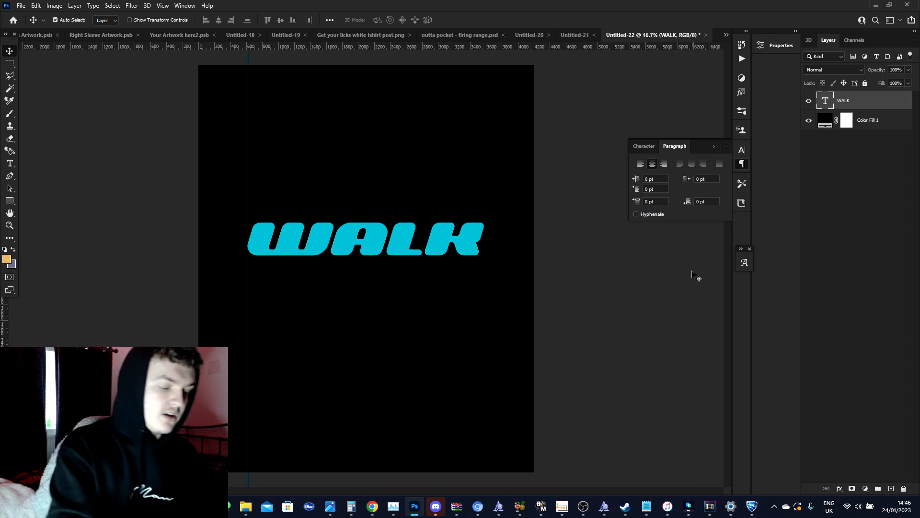
# - Skew the WALK text horizontally by about 14.5° to straighten its slanted letters against the guide, and clear the guides
pyautogui.hotkey('ctrl', 't')
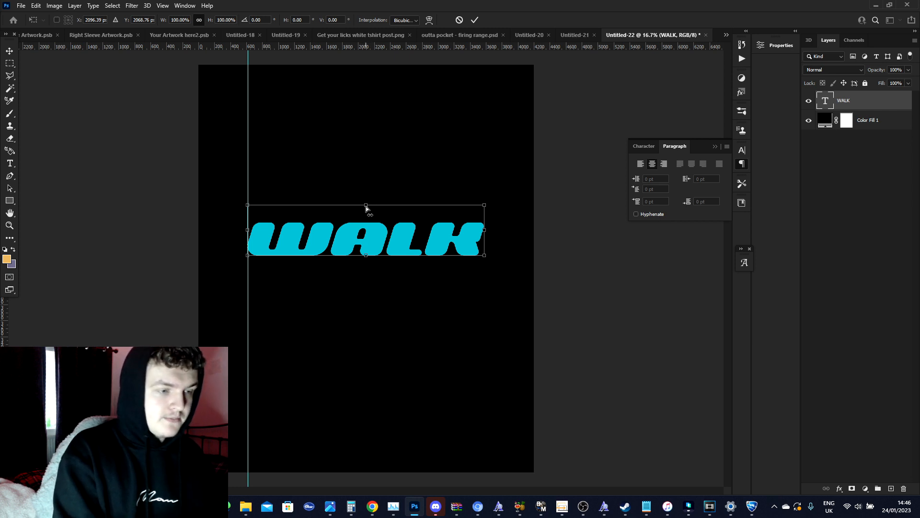
pyautogui.moveTo(365, 206); pyautogui.dragTo(359, 208)
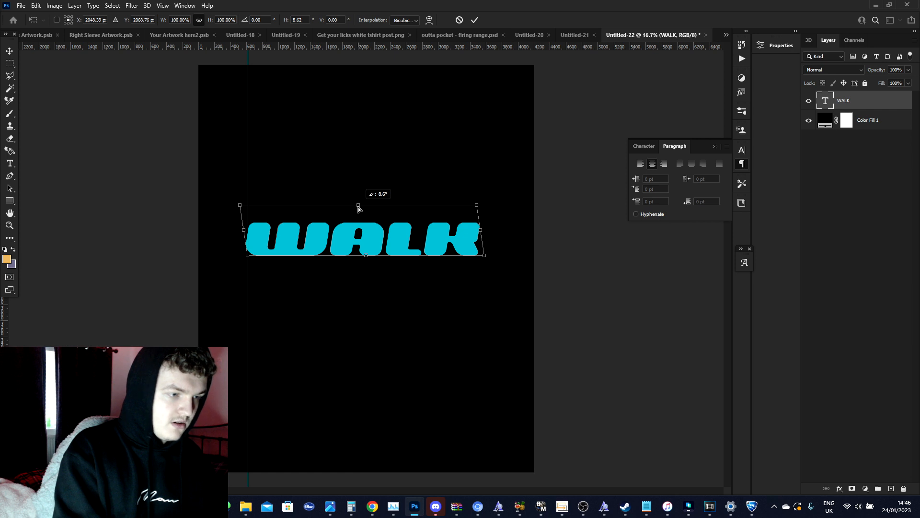
pyautogui.moveTo(358, 206); pyautogui.dragTo(358, 207)
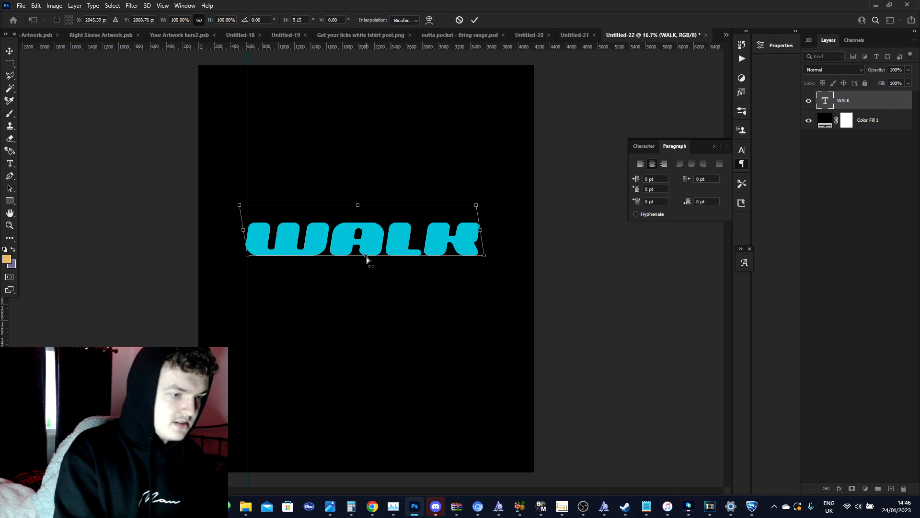
pyautogui.moveTo(367, 259); pyautogui.dragTo(369, 259)
pyautogui.moveTo(358, 206); pyautogui.dragTo(356, 205)
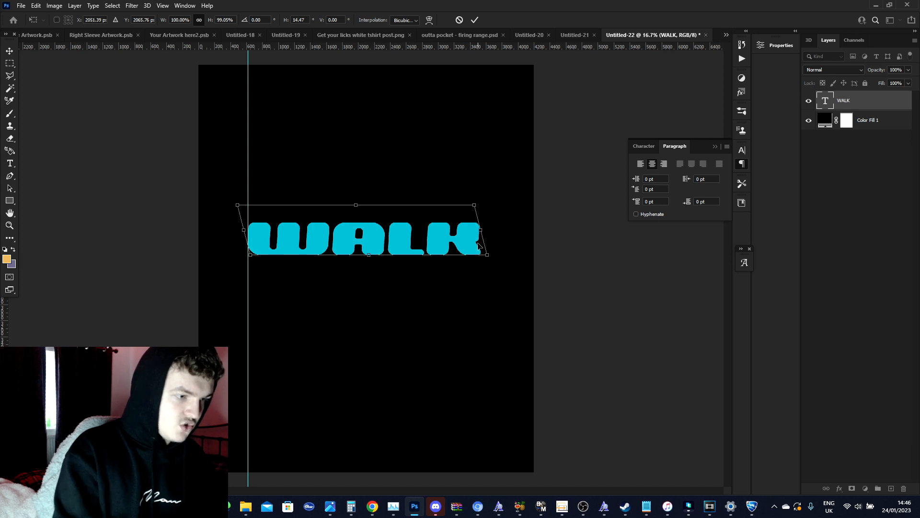
pyautogui.press('Return')
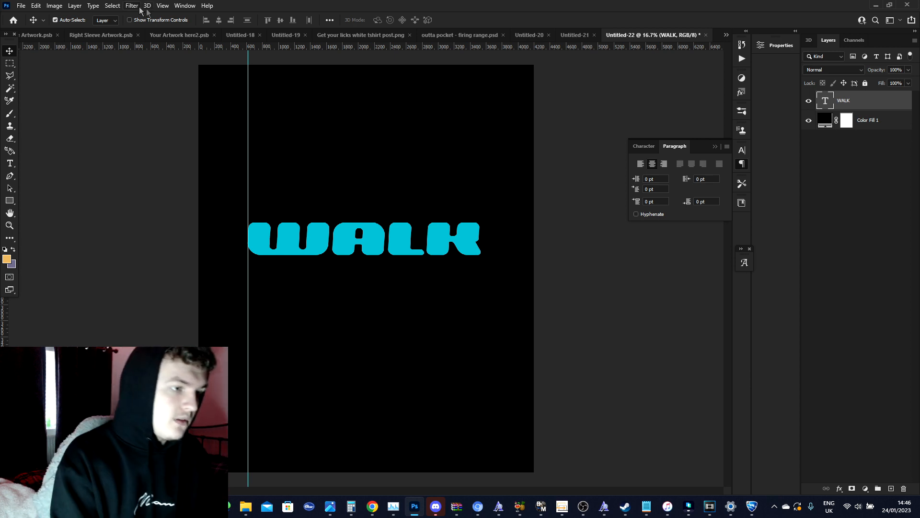
pyautogui.click(164, 8)
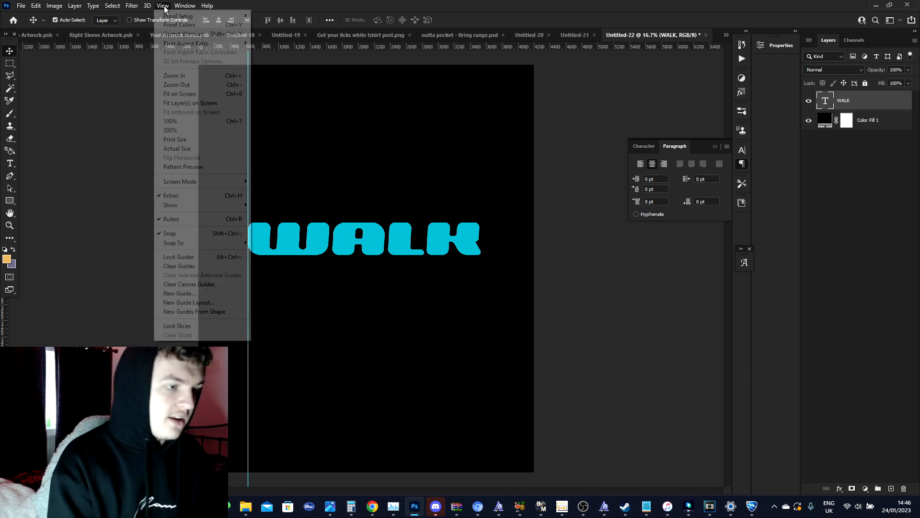
pyautogui.click(216, 266)
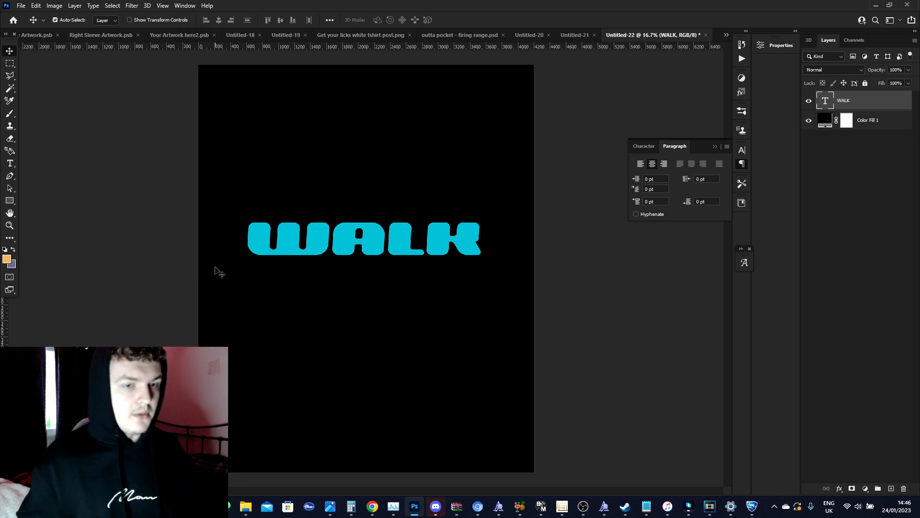
# - Duplicate the WALK text layer and move the copy straight down, leaving a narrow gap below the original
pyautogui.hotkey('ctrl', 'j')
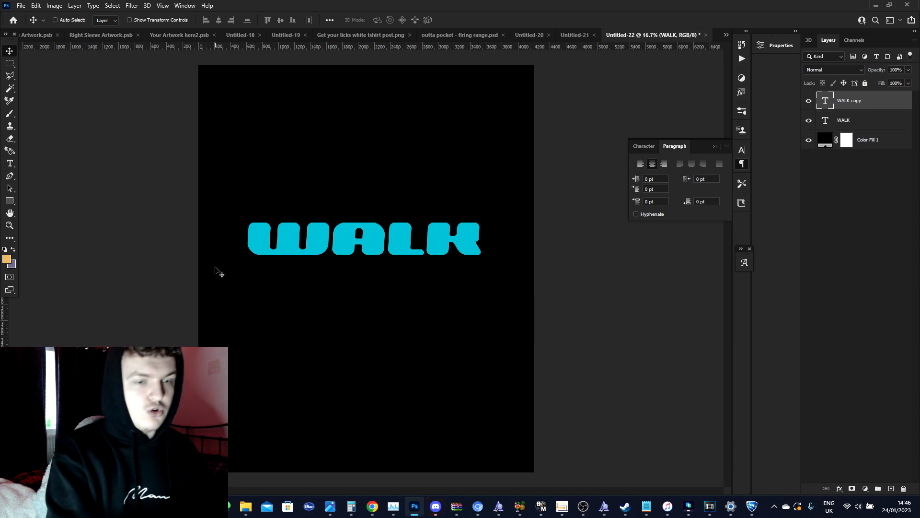
pyautogui.hotkey('shift', 'Down')
pyautogui.hotkey('shift', 'Down')
pyautogui.hotkey('shift', 'Down')
pyautogui.hotkey('shift', 'Down')
pyautogui.hotkey('shift', 'Down')
pyautogui.hotkey('shift', 'Down')
pyautogui.hotkey('shift', 'Down')
pyautogui.hotkey('shift', 'Down')
pyautogui.hotkey('shift', 'Down')
pyautogui.hotkey('shift', 'Down')
pyautogui.hotkey('shift', 'Down')
pyautogui.hotkey('shift', 'Down')
pyautogui.hotkey('shift', 'Down')
pyautogui.hotkey('shift', 'Down')
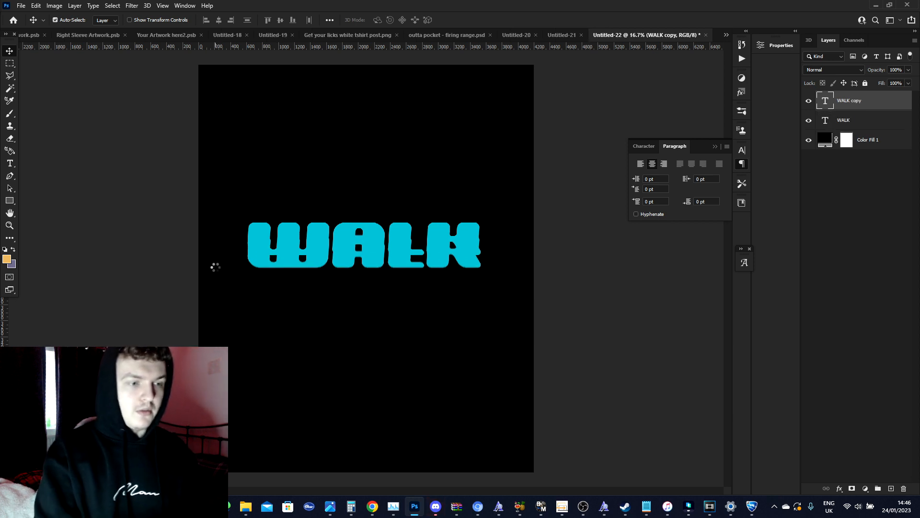
pyautogui.hotkey('shift', 'Down')
pyautogui.hotkey('shift', 'Down')
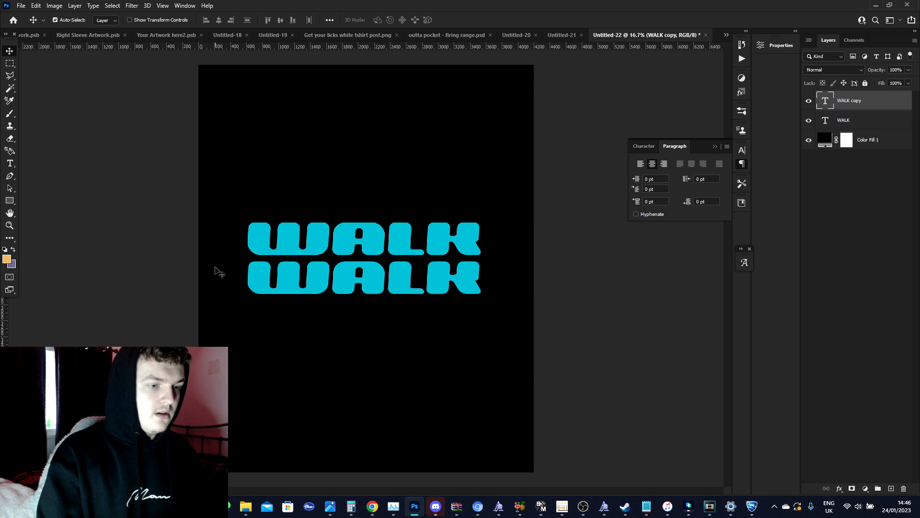
pyautogui.hotkey('shift', 'Down')
pyautogui.hotkey('shift', 'Down')
pyautogui.hotkey('shift', 'Down')
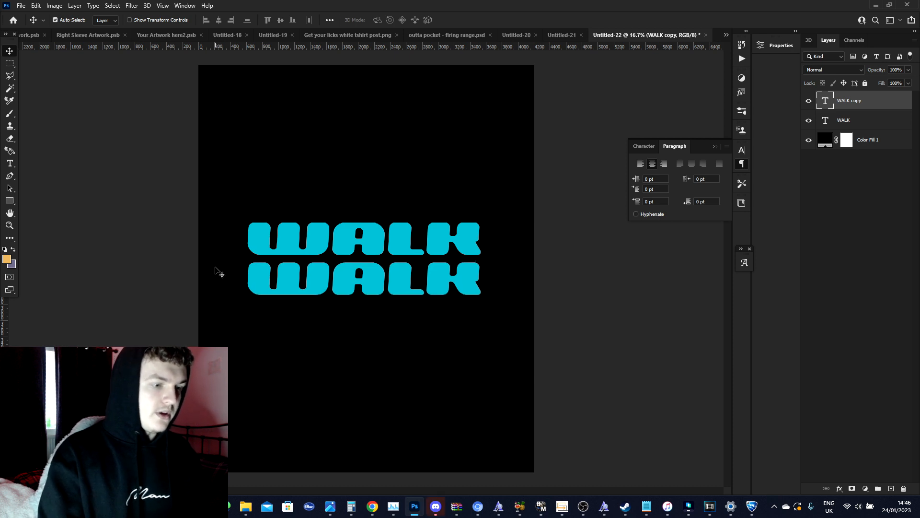
# - Replace the text of the lower WALK copy with LOVE
pyautogui.click(16, 164)
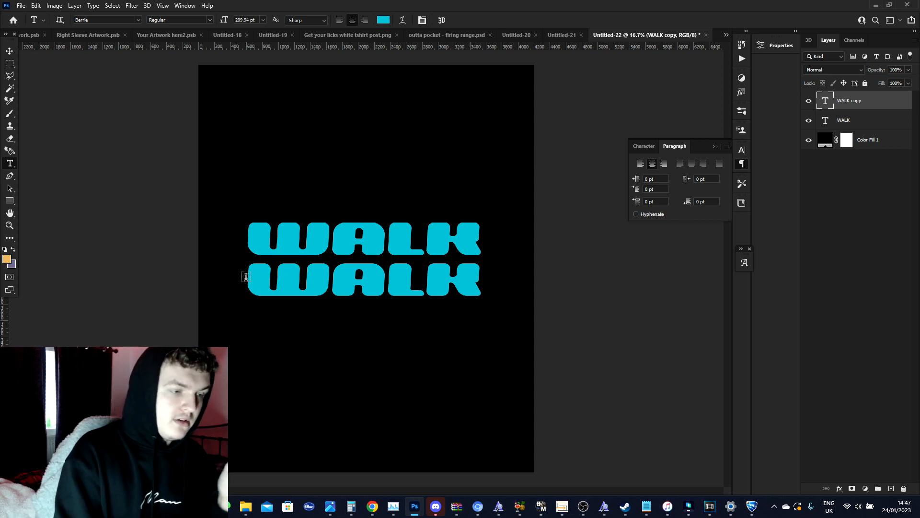
pyautogui.moveTo(251, 280); pyautogui.dragTo(666, 340)
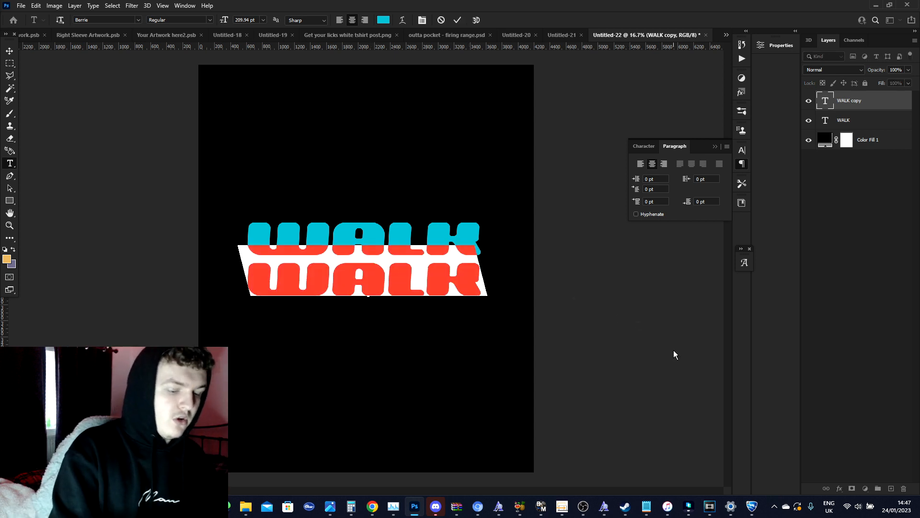
pyautogui.write('LOVE')
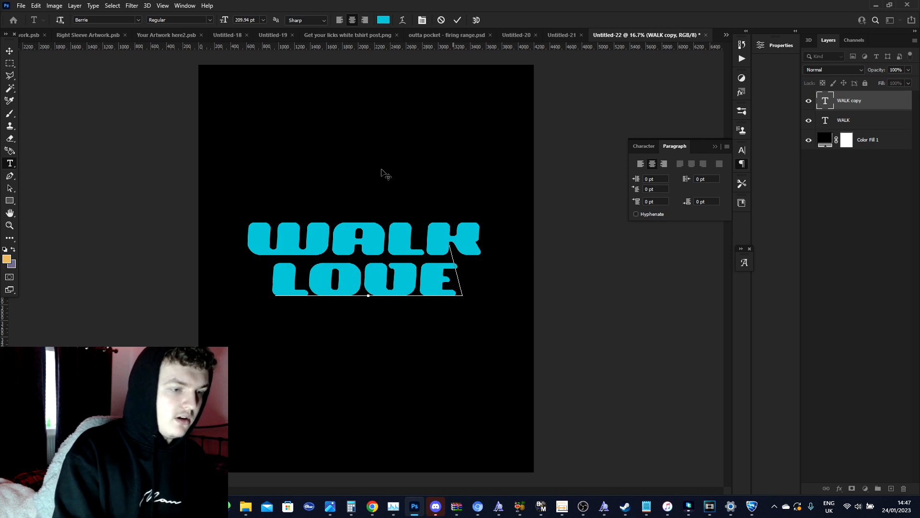
pyautogui.click(9, 51)
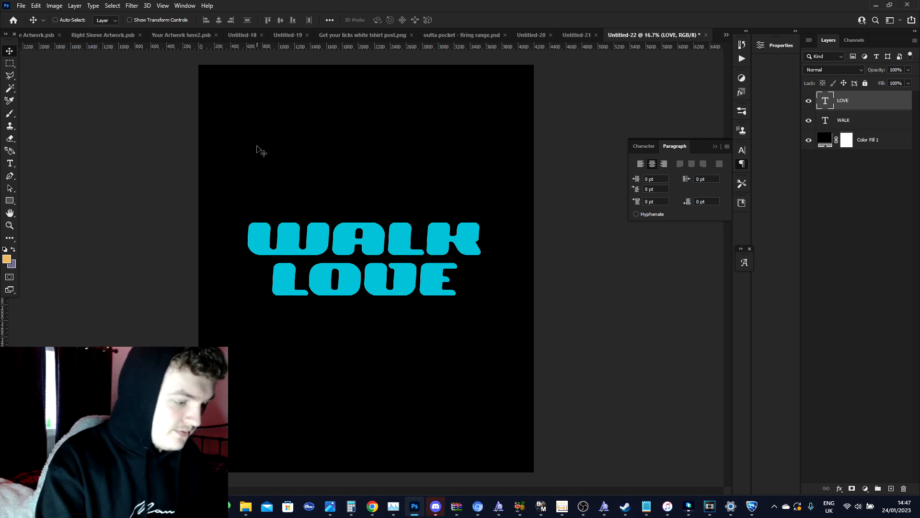
pyautogui.press('ctrl')
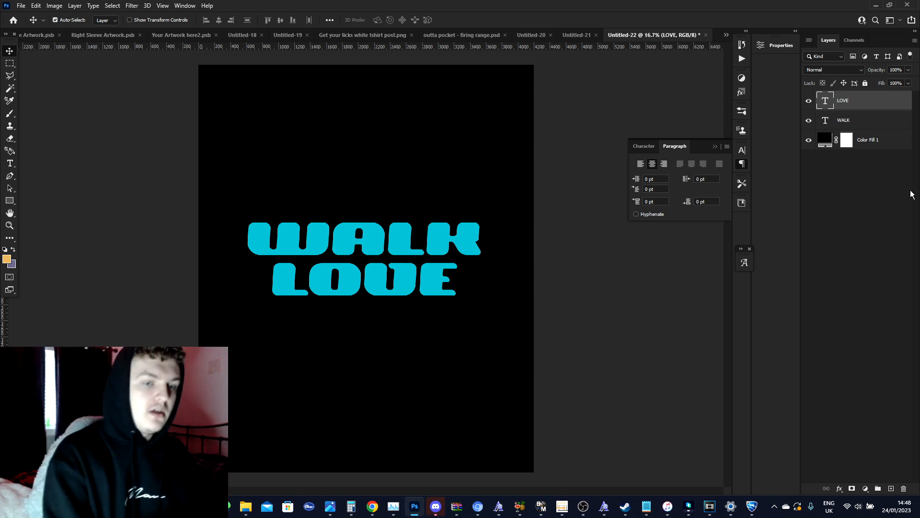
# - Stretch the WALK text upward to about 118% of its height, keeping its width and baseline
pyautogui.click(881, 125)
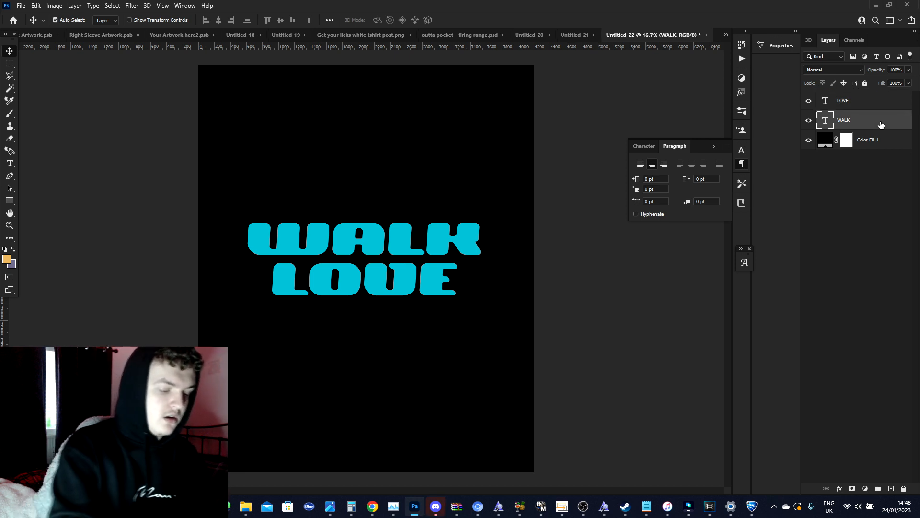
pyautogui.hotkey('ctrl', 't')
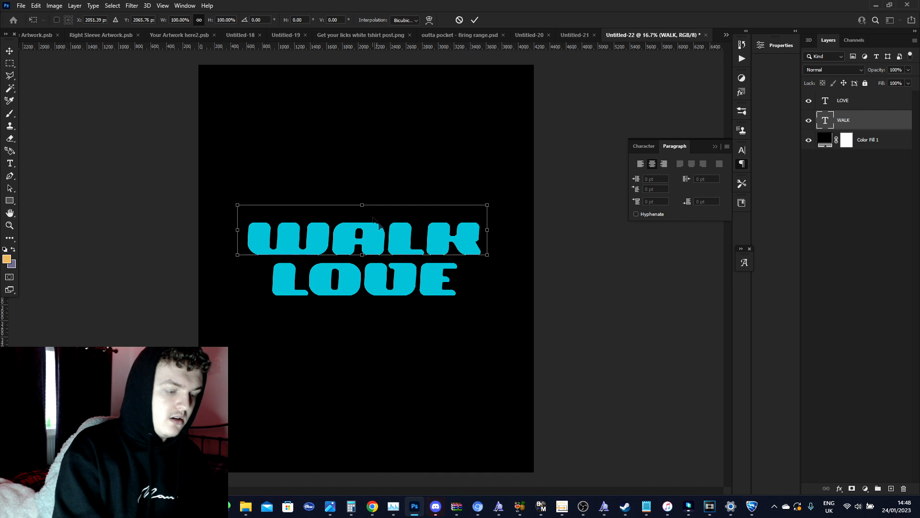
pyautogui.moveTo(361, 206); pyautogui.dragTo(359, 197)
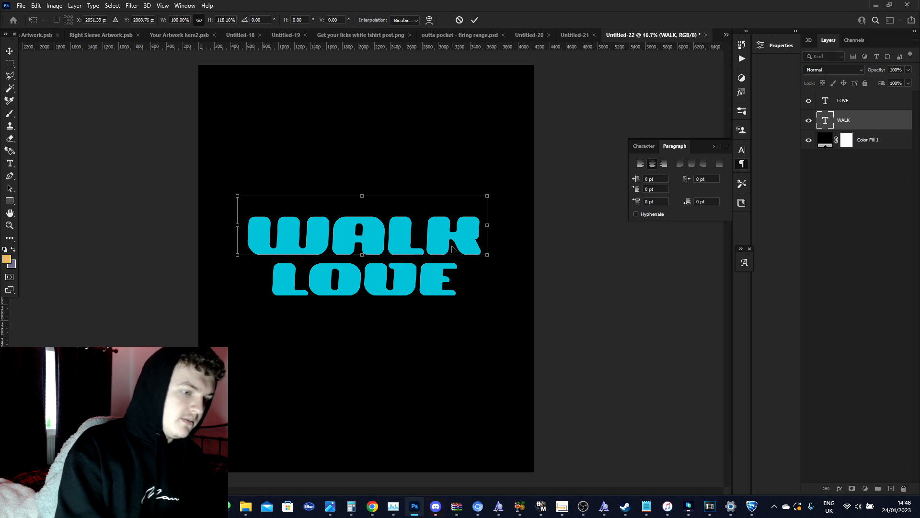
pyautogui.doubleClick(452, 247)
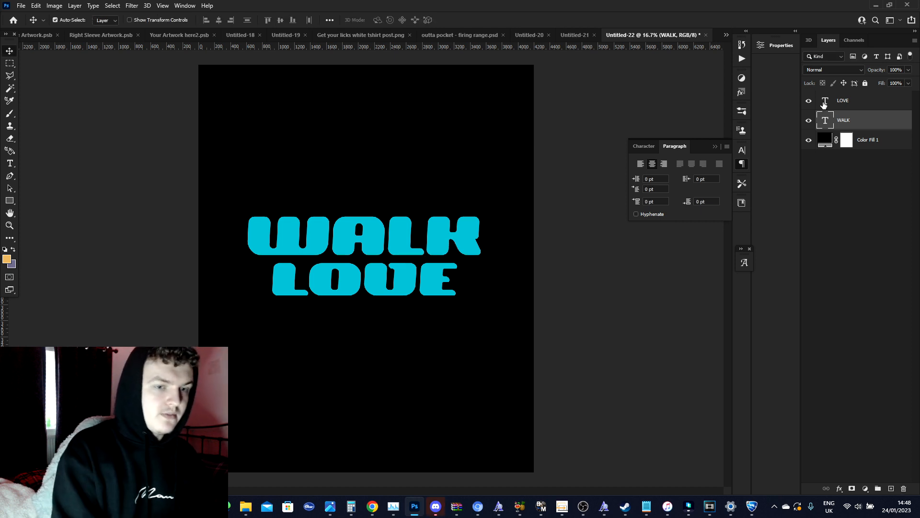
# - Replace the LOVE layer with a duplicate of the stretched WALK text, moved straight down to leave a narrow gap below the original
pyautogui.click(871, 107)
pyautogui.press('Delete')
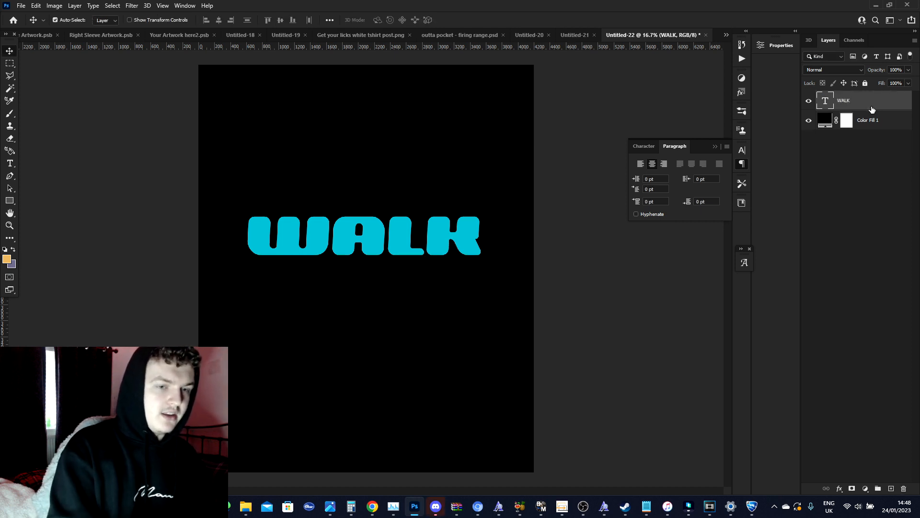
pyautogui.hotkey('ctrl', 'j')
pyautogui.hotkey('shift', 'Down')
pyautogui.hotkey('shift', 'Down')
pyautogui.hotkey('shift', 'Down')
pyautogui.hotkey('shift', 'Down')
pyautogui.hotkey('shift', 'Down')
pyautogui.hotkey('shift', 'Down')
pyautogui.hotkey('shift', 'Down')
pyautogui.hotkey('shift', 'Down')
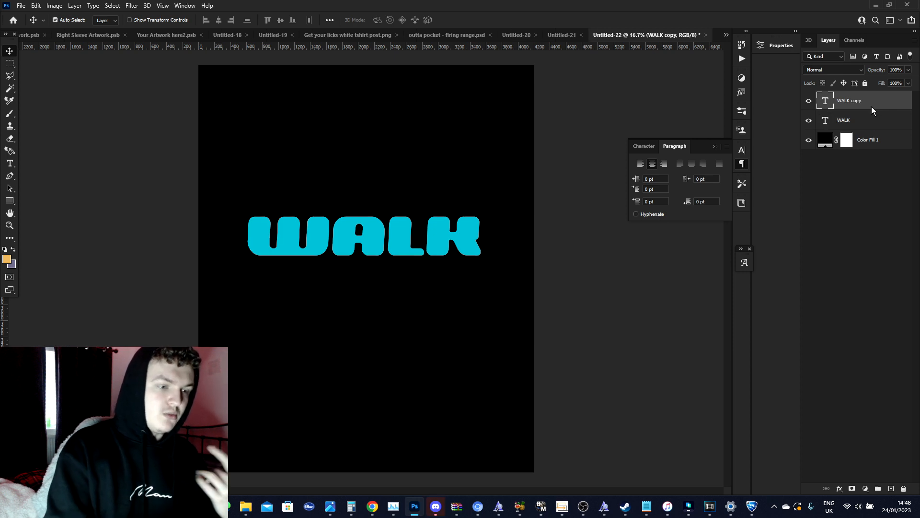
pyautogui.hotkey('shift', 'Down')
pyautogui.hotkey('shift', 'Down')
pyautogui.hotkey('shift', 'Down')
pyautogui.hotkey('shift', 'Down')
pyautogui.hotkey('shift', 'Down')
pyautogui.hotkey('shift', 'Down')
pyautogui.hotkey('shift', 'Down')
pyautogui.hotkey('shift', 'Down')
pyautogui.hotkey('shift', 'Down')
pyautogui.hotkey('shift', 'Down')
pyautogui.hotkey('shift', 'Down')
pyautogui.hotkey('shift', 'Down')
pyautogui.hotkey('shift', 'Down')
pyautogui.hotkey('shift', 'Down')
pyautogui.hotkey('shift', 'Down')
pyautogui.hotkey('shift', 'Down')
pyautogui.hotkey('shift', 'Down')
pyautogui.hotkey('shift', 'Down')
pyautogui.hotkey('shift', 'Down')
pyautogui.hotkey('shift', 'Down')
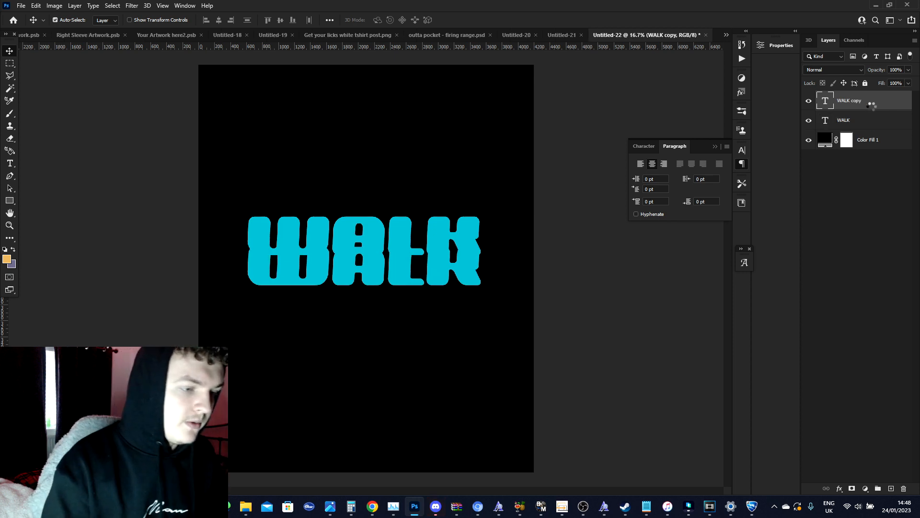
pyautogui.hotkey('shift', 'Down')
pyautogui.hotkey('shift', 'Down')
pyautogui.hotkey('shift', 'Down')
pyautogui.hotkey('shift', 'Down')
pyautogui.hotkey('shift', 'Down')
pyautogui.hotkey('shift', 'Down')
# - Change the text of the stretched WALK copy to LOVE
pyautogui.click(10, 164)
pyautogui.moveTo(249, 273); pyautogui.dragTo(493, 312)
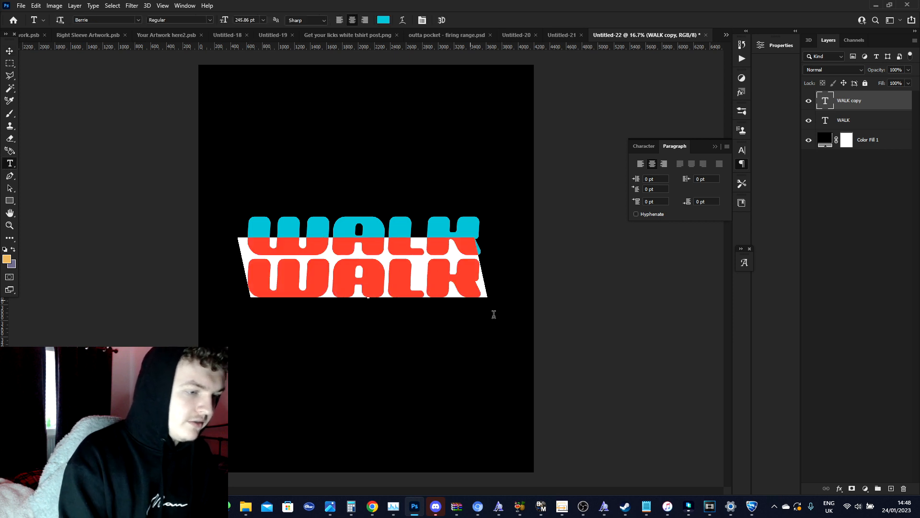
pyautogui.write('LOVE')
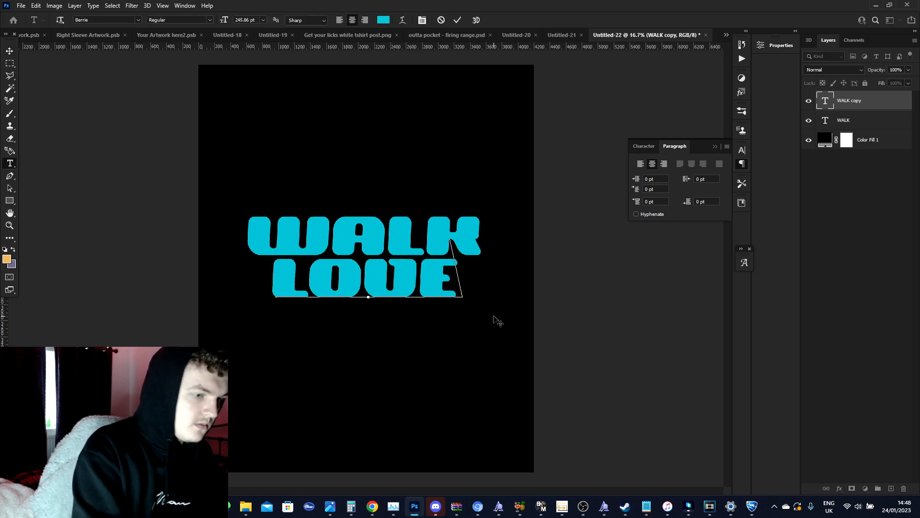
pyautogui.click(9, 51)
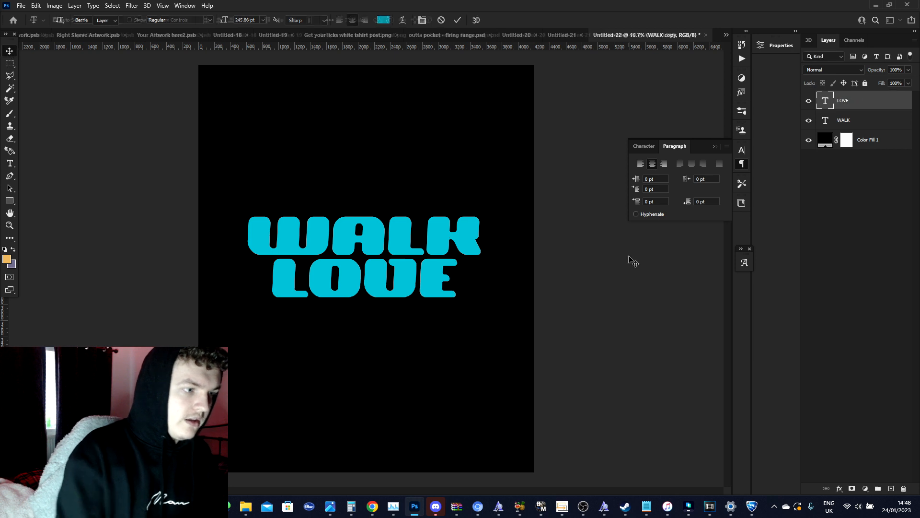
# - Nudge the LOVE text to the right until its E lines up with the right edge of the K in WALK
pyautogui.hotkey('shift', 'Right')
pyautogui.hotkey('shift', 'Right')
pyautogui.hotkey('shift', 'Right')
pyautogui.hotkey('shift', 'Right')
pyautogui.hotkey('shift', 'Right')
pyautogui.hotkey('shift', 'Right')
pyautogui.hotkey('shift', 'Right')
pyautogui.hotkey('shift', 'Right')
pyautogui.hotkey('shift', 'Right')
pyautogui.hotkey('shift', 'Right')
pyautogui.hotkey('shift', 'Right')
pyautogui.hotkey('shift', 'Right')
pyautogui.hotkey('shift', 'Right')
pyautogui.hotkey('shift', 'Right')
pyautogui.hotkey('shift', 'Right')
pyautogui.hotkey('shift', 'Right')
pyautogui.hotkey('shift', 'Right')
pyautogui.hotkey('shift', 'Right')
pyautogui.hotkey('shift', 'Right')
pyautogui.hotkey('shift', 'Right')
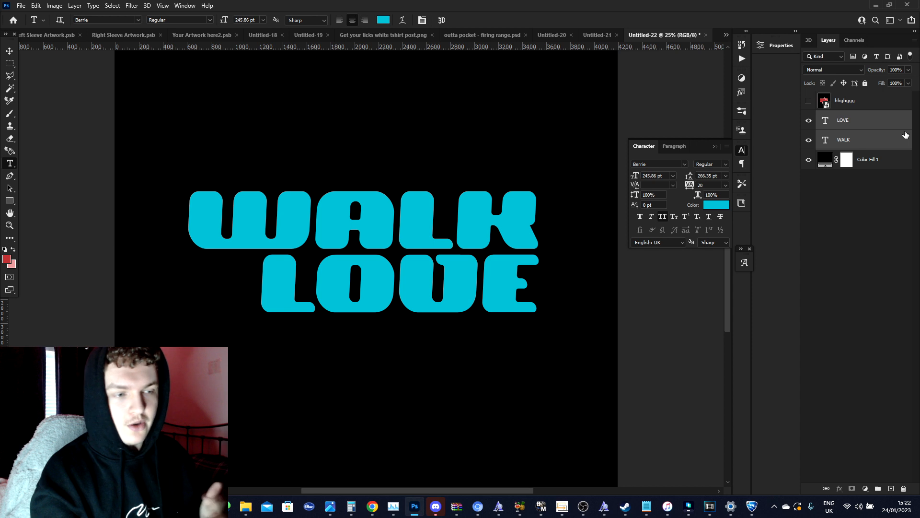
# - Examine the foreground and background colour values alongside the finished hhghggg artwork
pyautogui.click(878, 126)
pyautogui.click(809, 101)
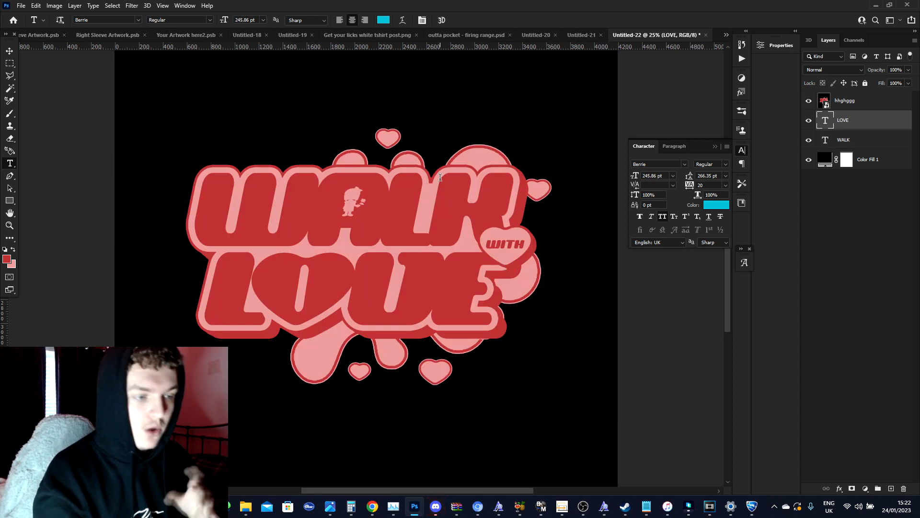
pyautogui.click(7, 259)
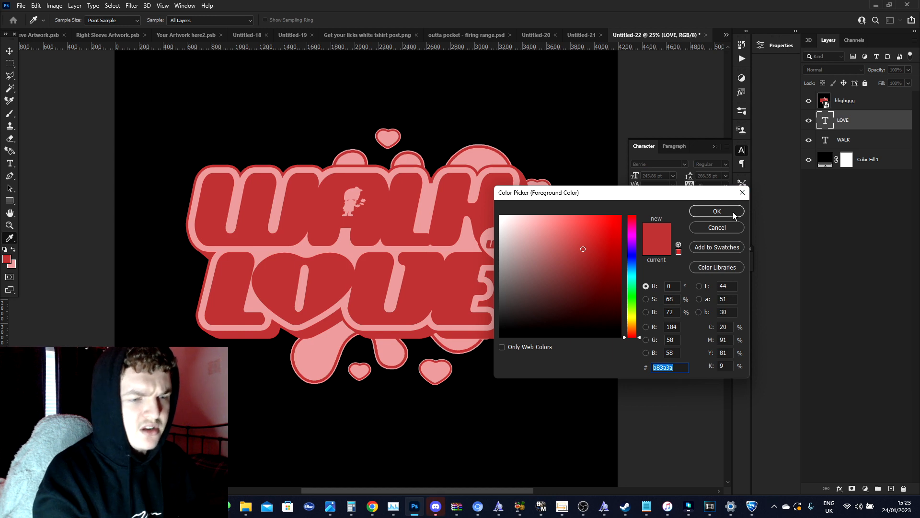
pyautogui.click(717, 212)
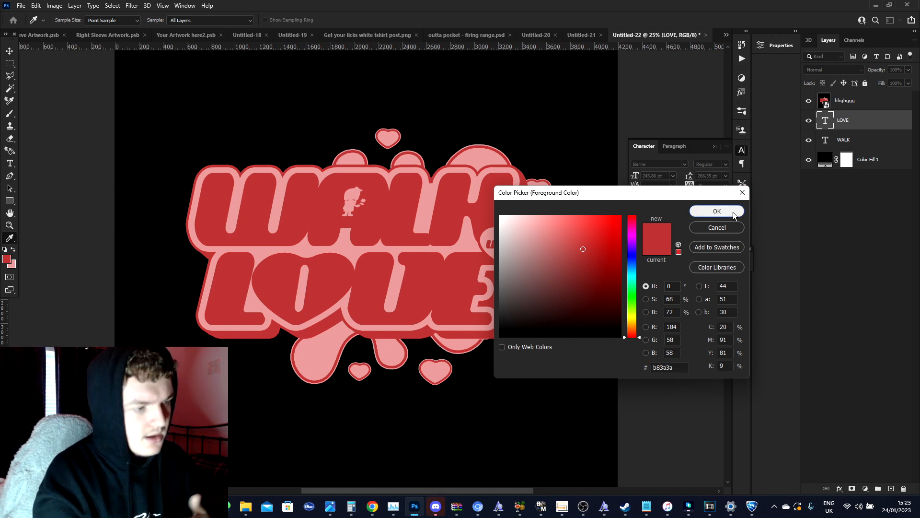
pyautogui.click(11, 266)
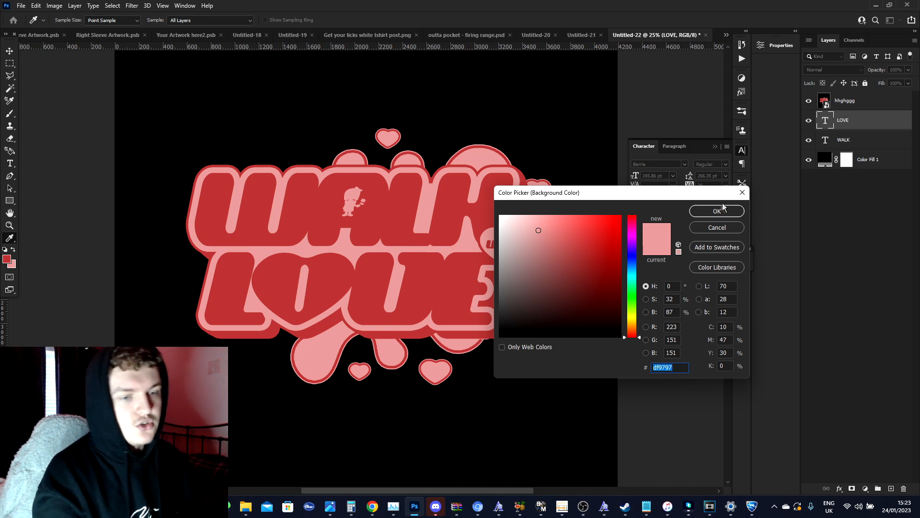
pyautogui.click(721, 214)
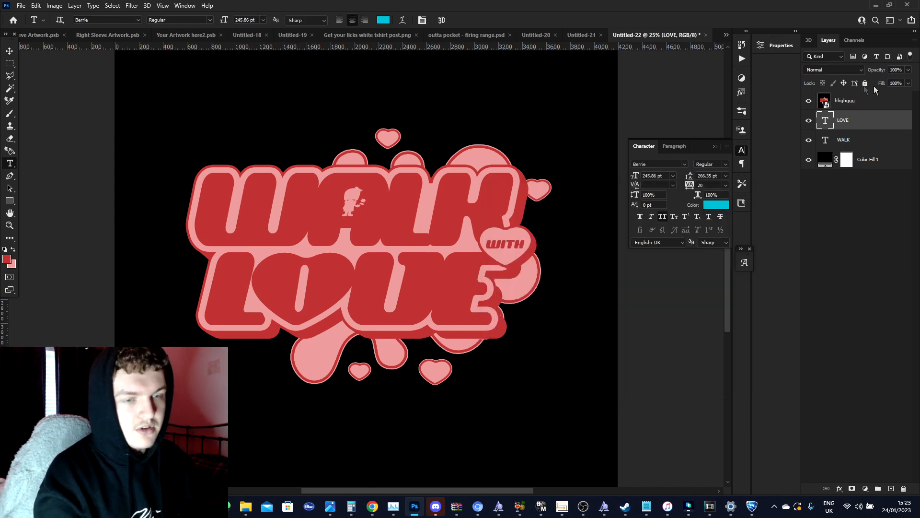
pyautogui.click(810, 101)
# - Apply a Normal Color Overlay in red b83a3a to the WALK text and copy that effect to the LOVE layer
pyautogui.click(858, 140)
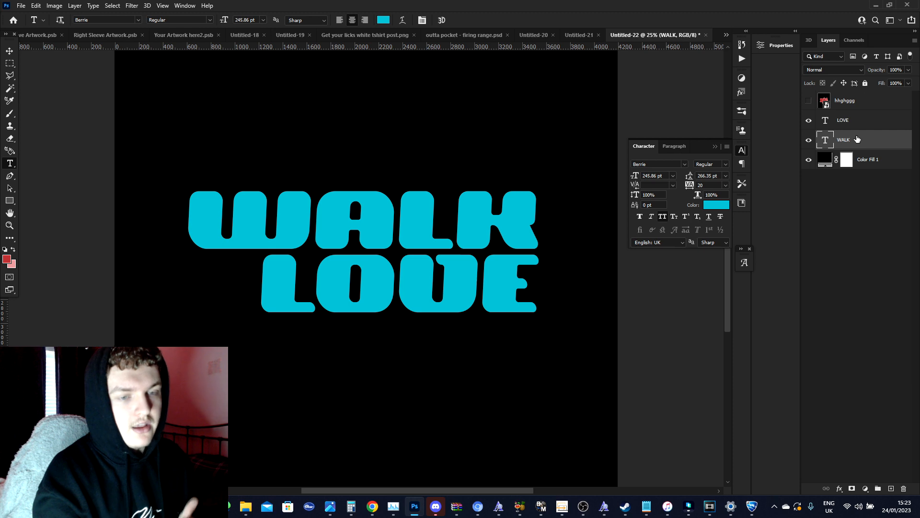
pyautogui.rightClick(856, 138)
pyautogui.click(819, 71)
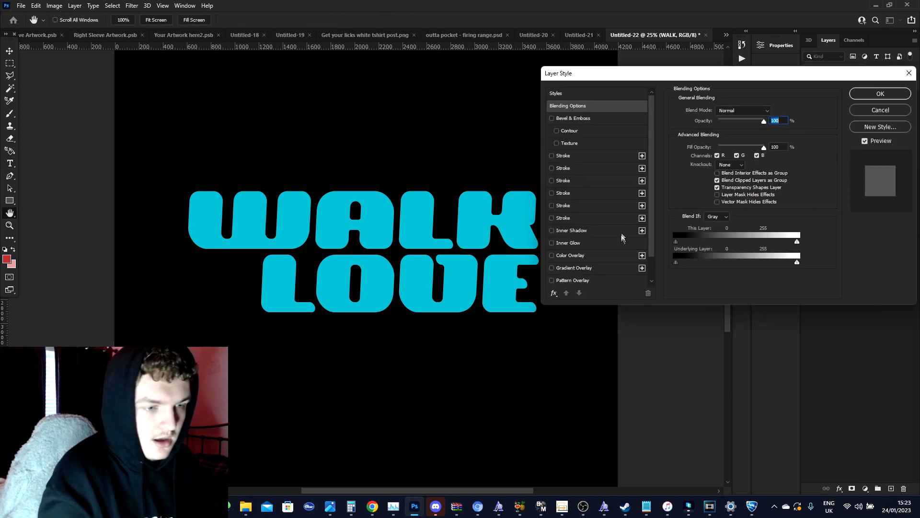
pyautogui.click(593, 257)
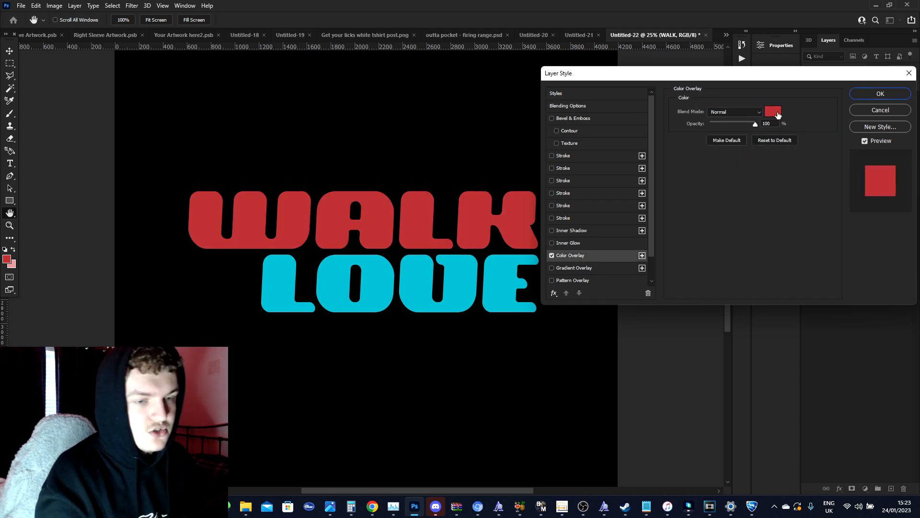
pyautogui.click(779, 114)
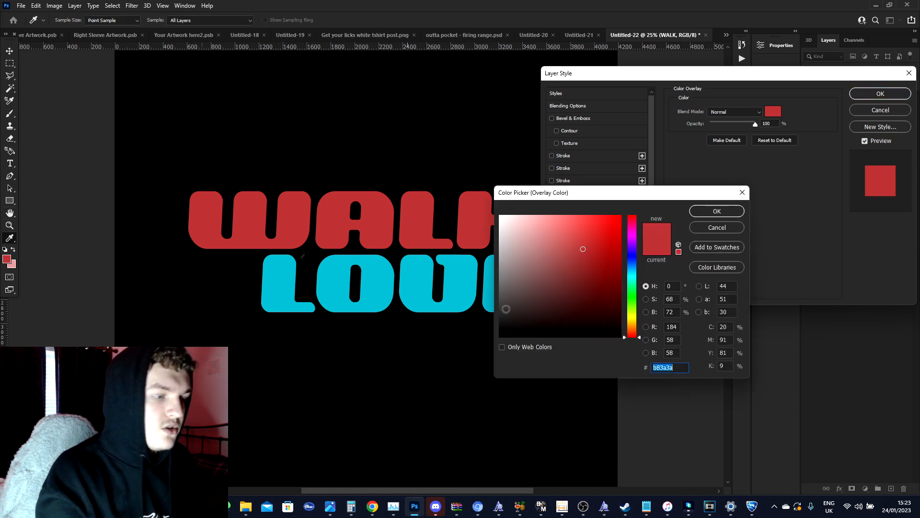
pyautogui.click(707, 211)
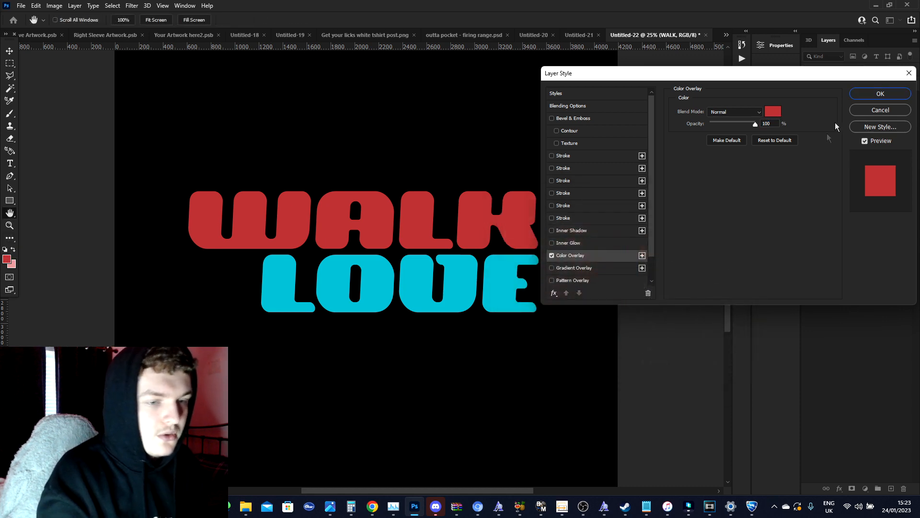
pyautogui.click(870, 93)
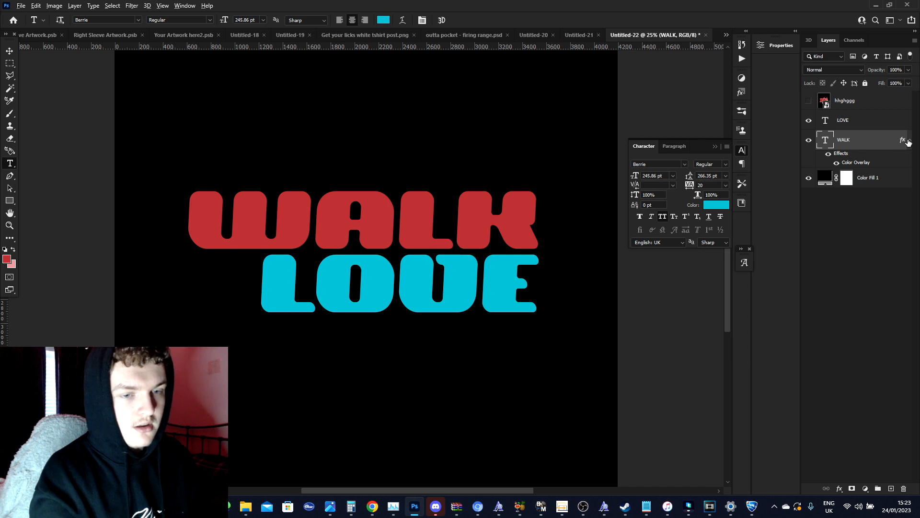
pyautogui.moveTo(902, 141); pyautogui.dragTo(896, 124)
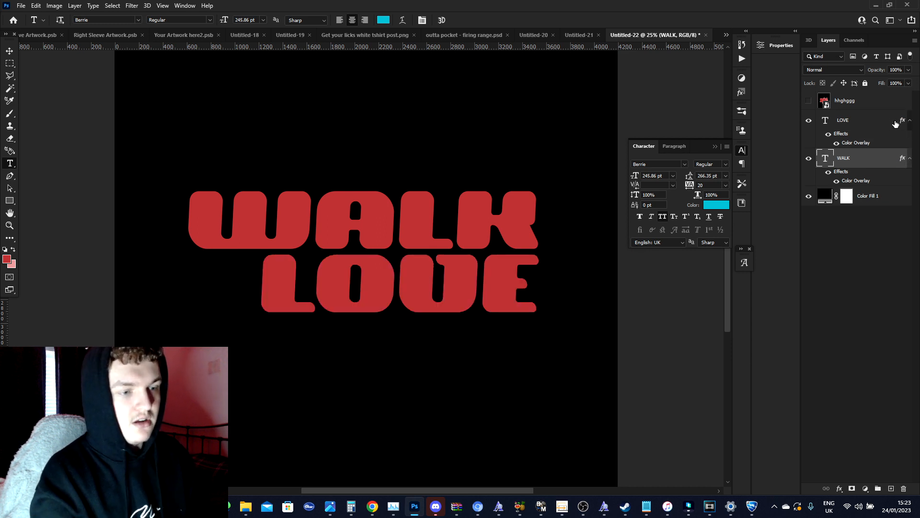
pyautogui.click(853, 127)
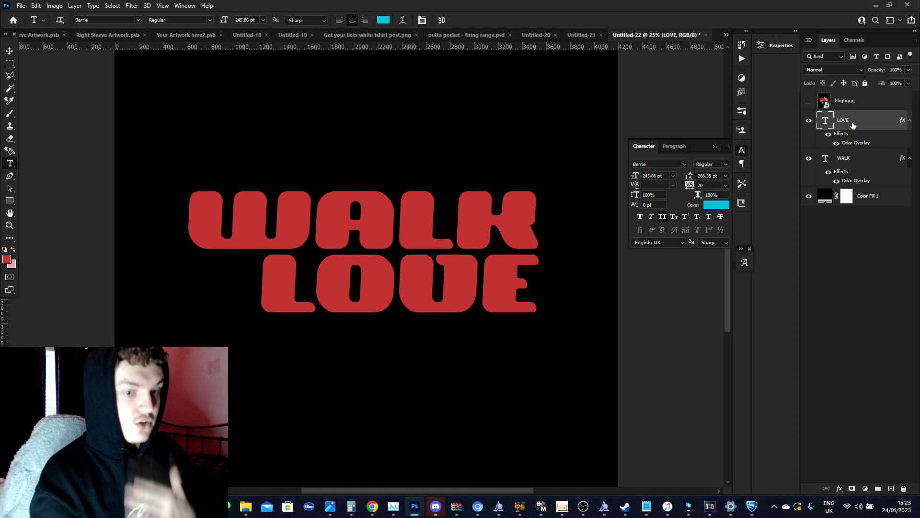
# - Tighten the tracking of the whole WALK word to -60 so its letters join
pyautogui.click(840, 162)
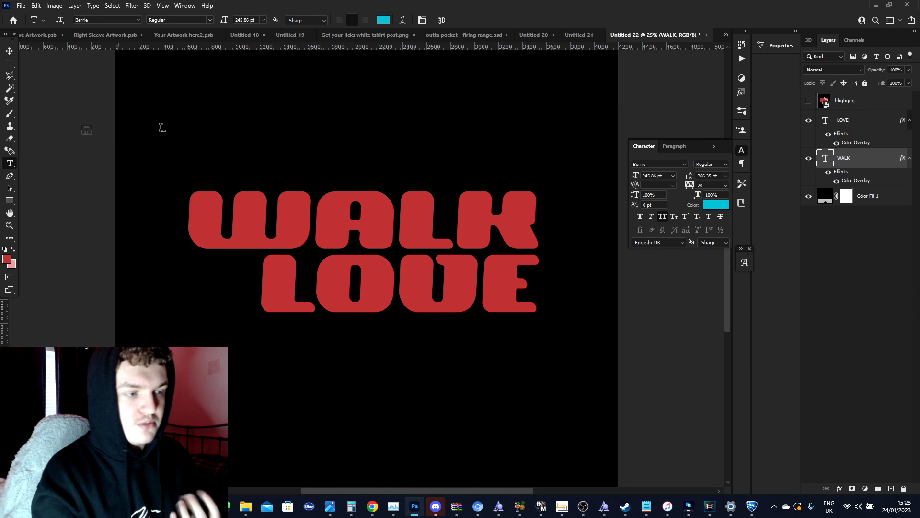
pyautogui.click(810, 100)
pyautogui.click(810, 100)
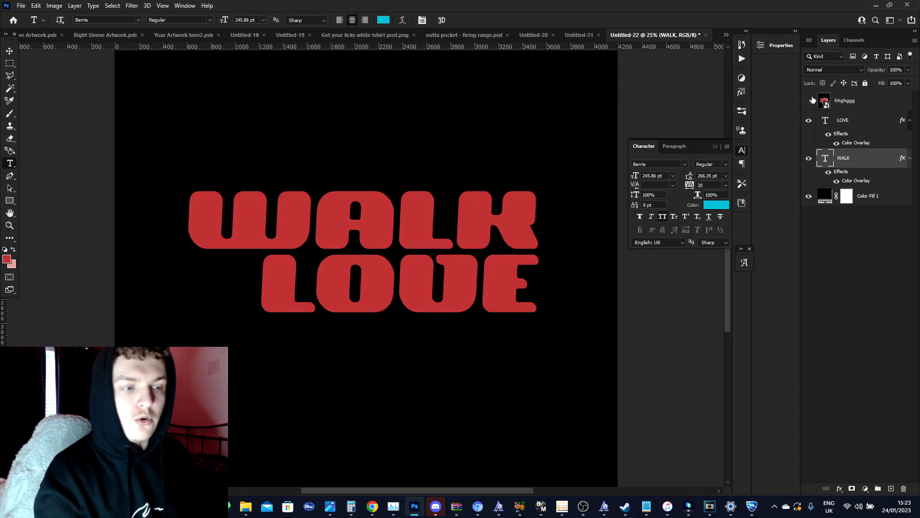
pyautogui.moveTo(195, 209); pyautogui.dragTo(584, 240)
pyautogui.click(423, 21)
pyautogui.click(423, 20)
pyautogui.write('20')
pyautogui.press('Return')
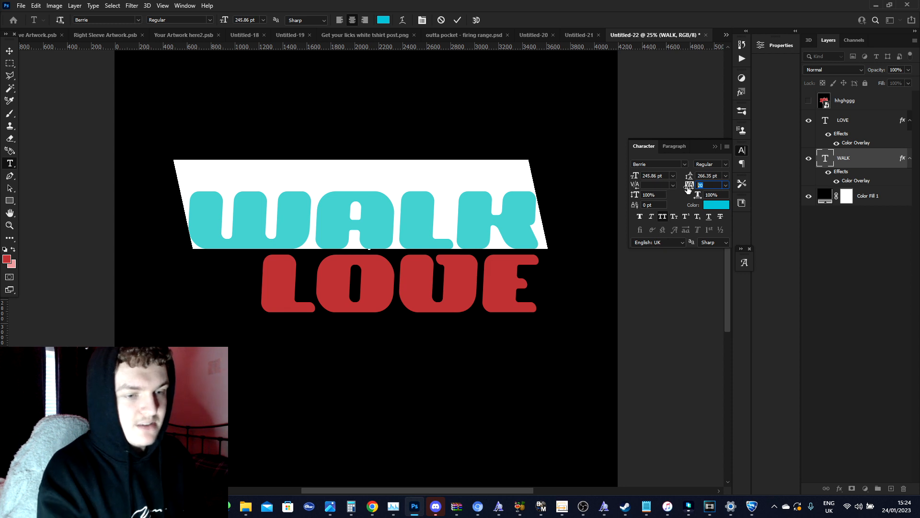
pyautogui.press('Down')
pyautogui.press('Down')
pyautogui.press('Down')
pyautogui.press('Down')
pyautogui.press('Down')
pyautogui.press('Down')
pyautogui.press('Down')
pyautogui.press('Down')
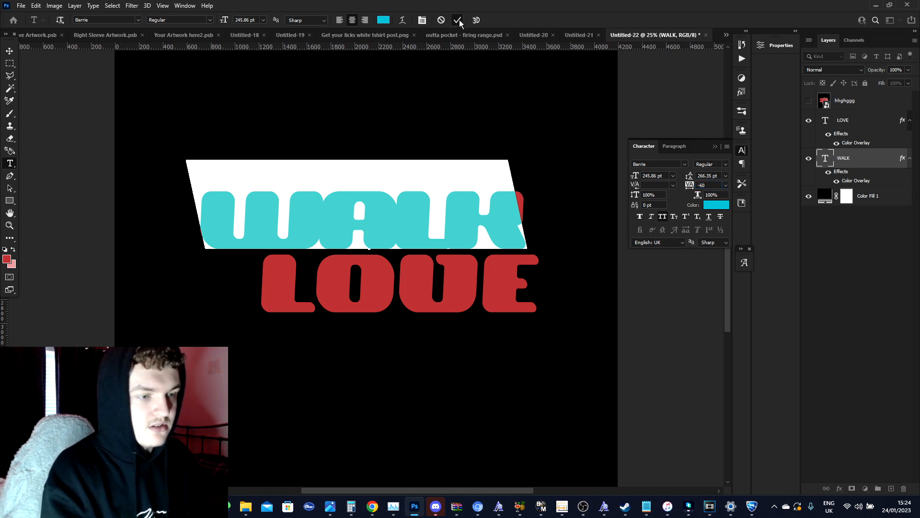
pyautogui.click(458, 20)
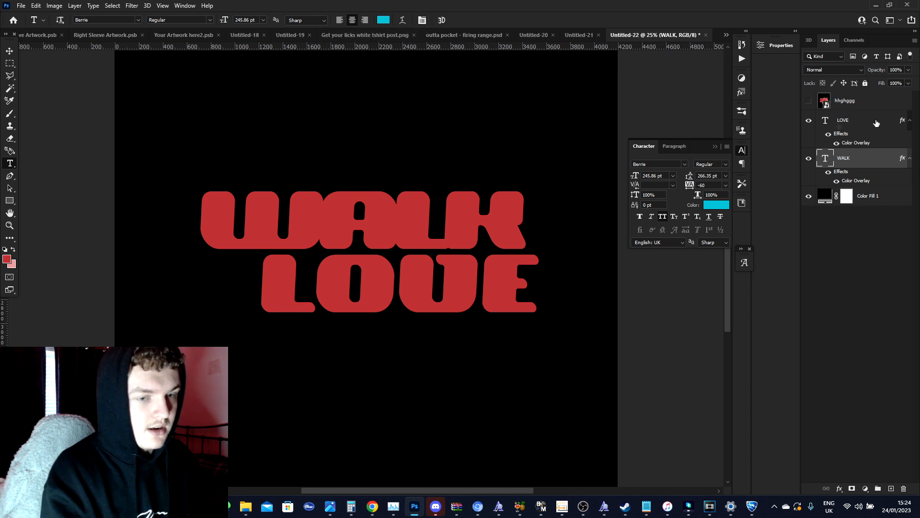
# - Set the tracking of the whole LOVE word to -60 and compare the text with the finished hhghggg artwork
pyautogui.click(894, 127)
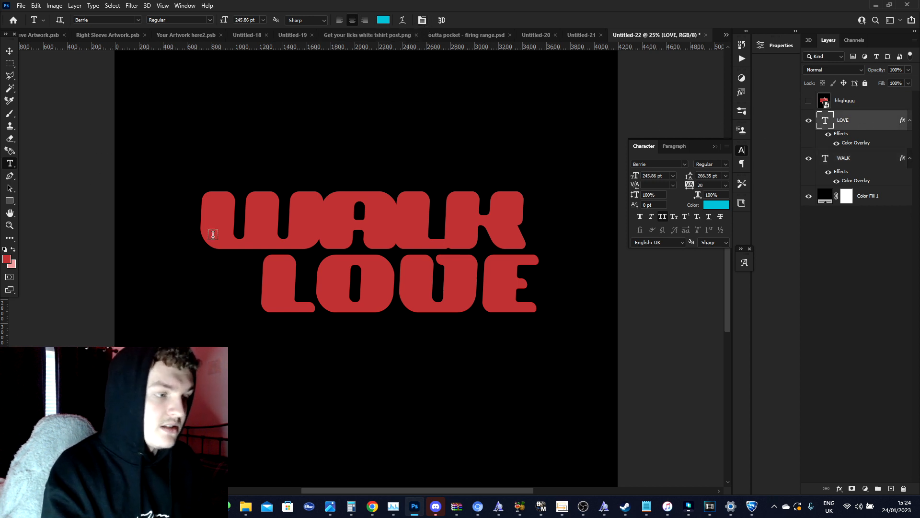
pyautogui.moveTo(277, 286); pyautogui.dragTo(569, 329)
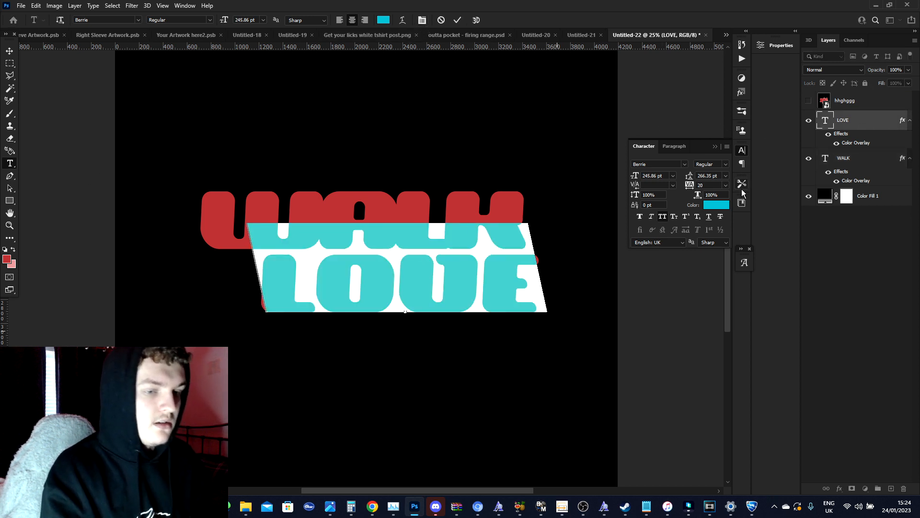
pyautogui.write('-60')
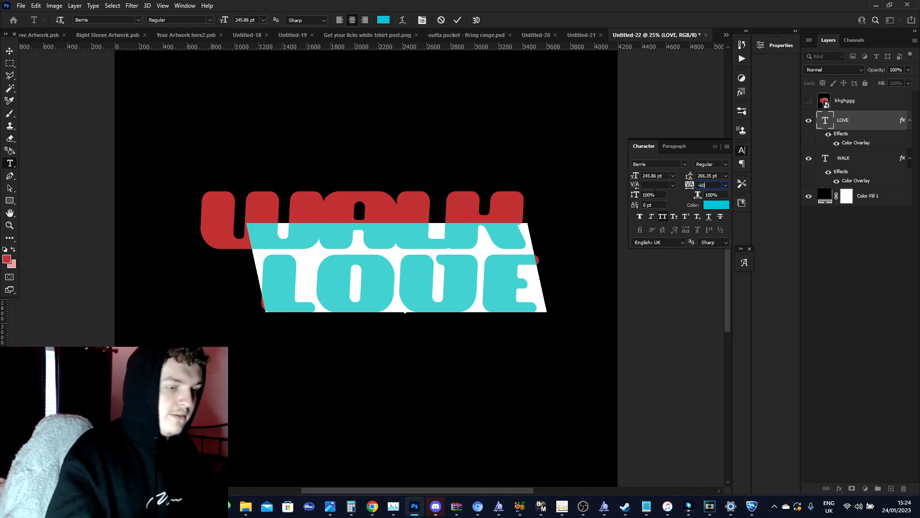
pyautogui.press('Return')
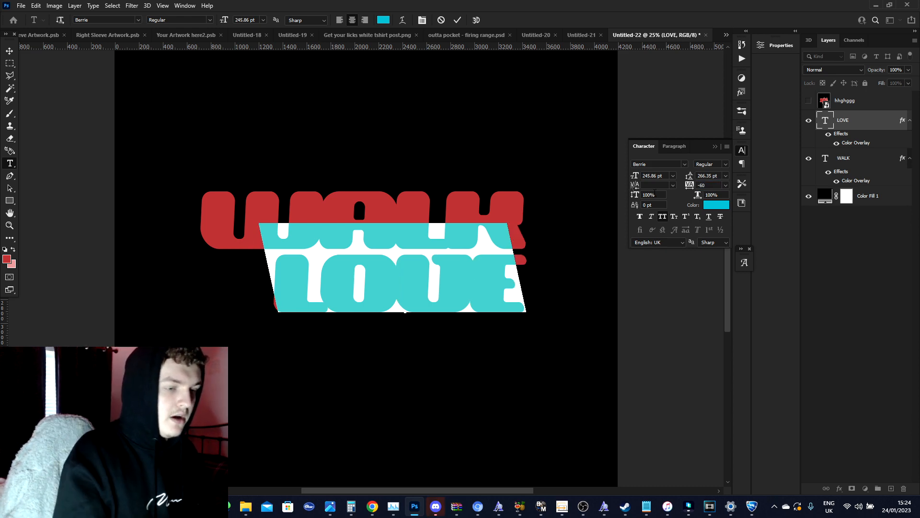
pyautogui.click(10, 52)
pyautogui.click(809, 100)
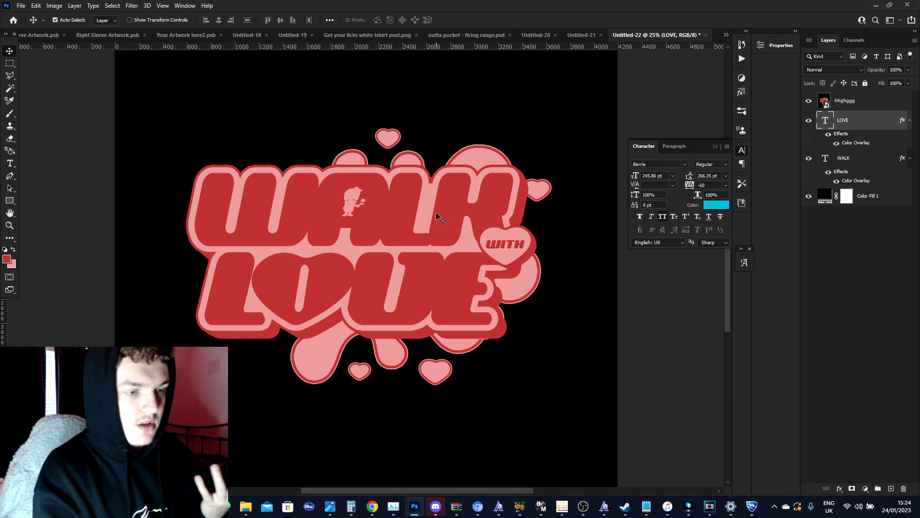
pyautogui.click(809, 100)
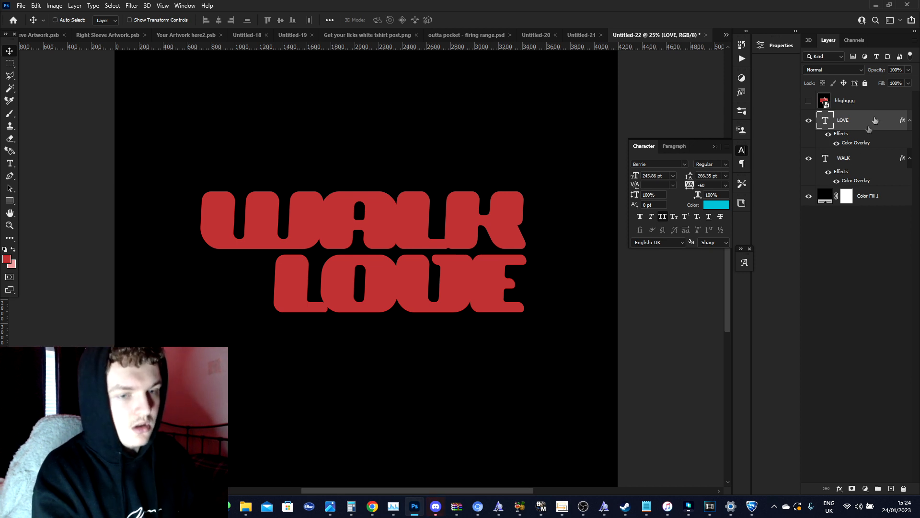
# - Skew the WALK and LOVE text layers together so their letters slant to the right
pyautogui.click(848, 164)
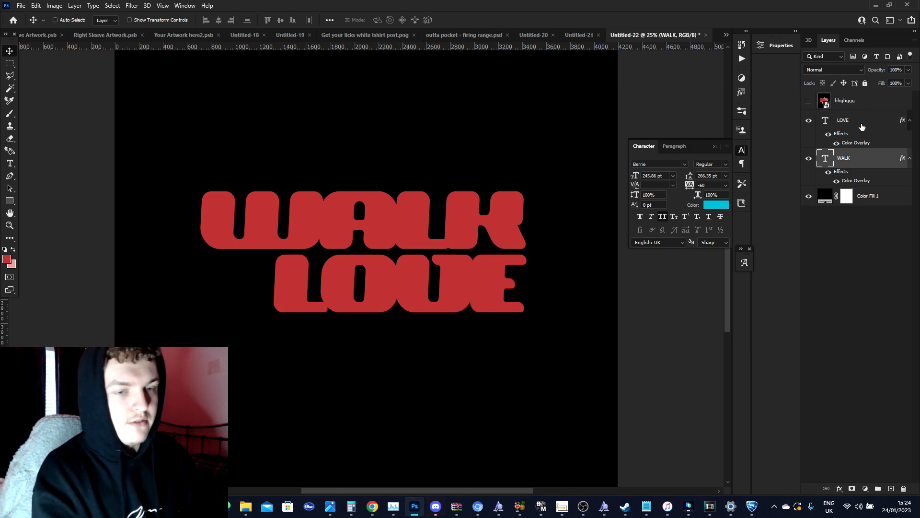
pyautogui.keyDown('ctrl'); pyautogui.click(861, 126); pyautogui.keyUp('ctrl')
pyautogui.hotkey('ctrl', 't')
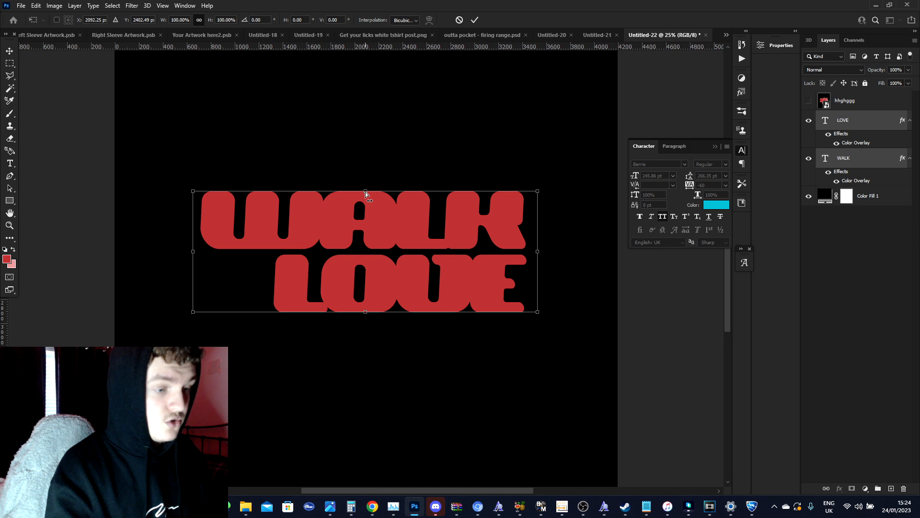
pyautogui.moveTo(366, 191); pyautogui.dragTo(382, 192)
pyautogui.press('Escape')
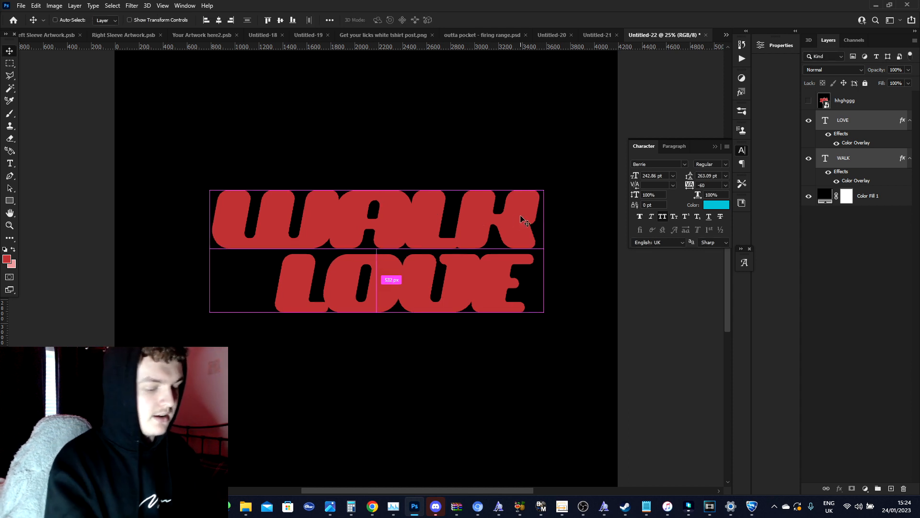
# - Stretch the WALK and LOVE text layers vertically together, keeping their width, until the font size is about 322 pt
pyautogui.hotkey('ctrl', 't')
pyautogui.moveTo(380, 190); pyautogui.dragTo(380, 174)
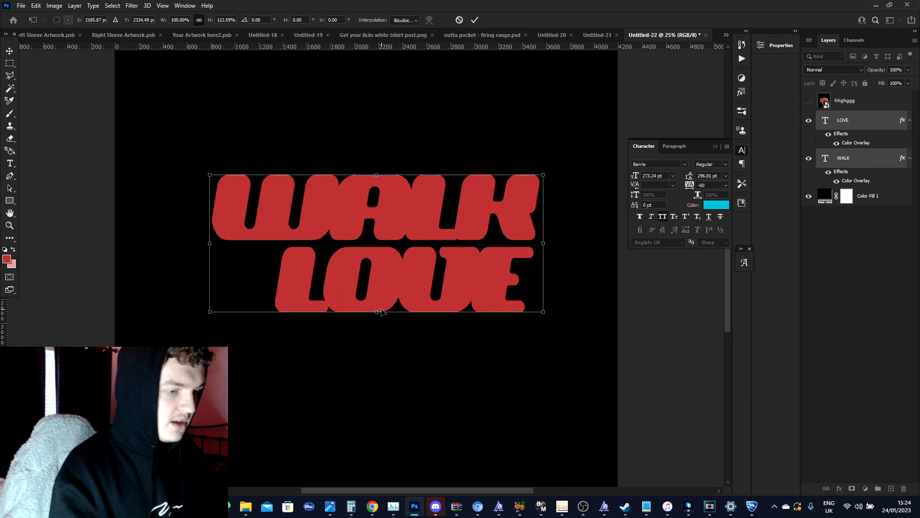
pyautogui.moveTo(382, 312); pyautogui.dragTo(382, 316)
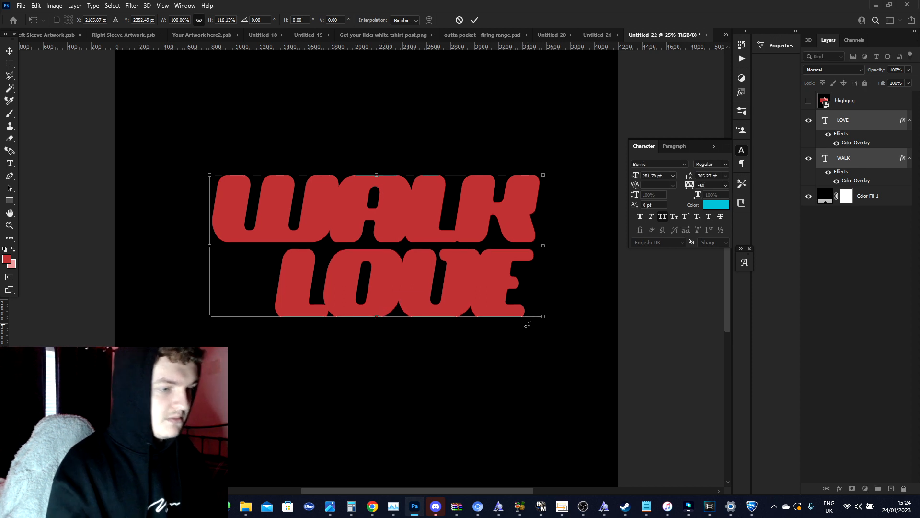
pyautogui.press('Return')
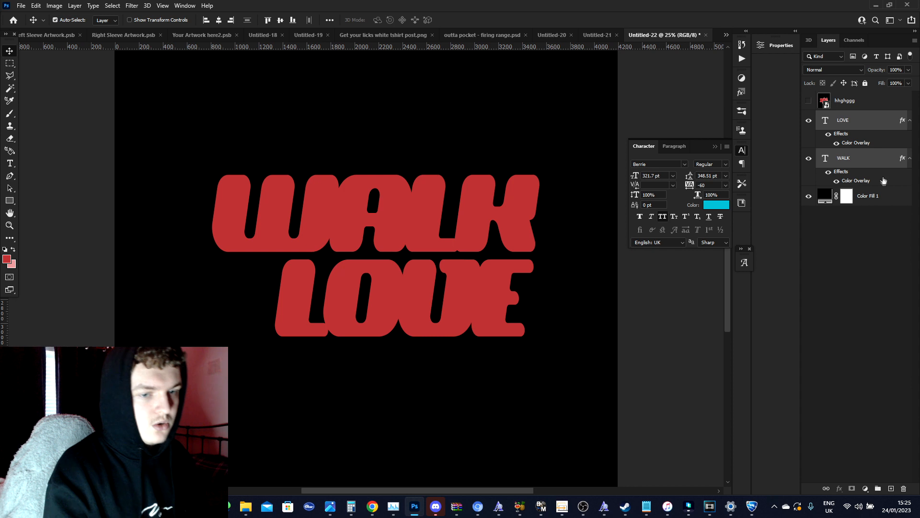
# - Create a new layer group above the WALK text and move the WALK layer into it
pyautogui.click(878, 165)
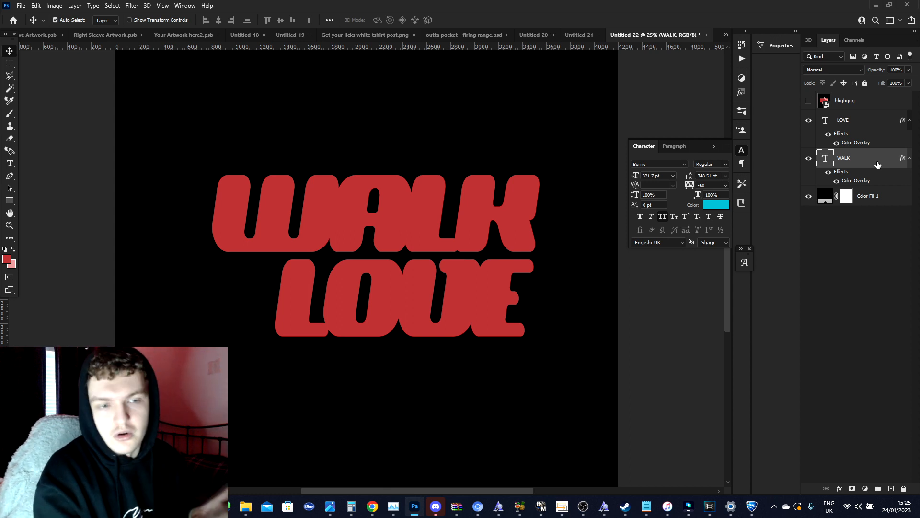
pyautogui.click(878, 489)
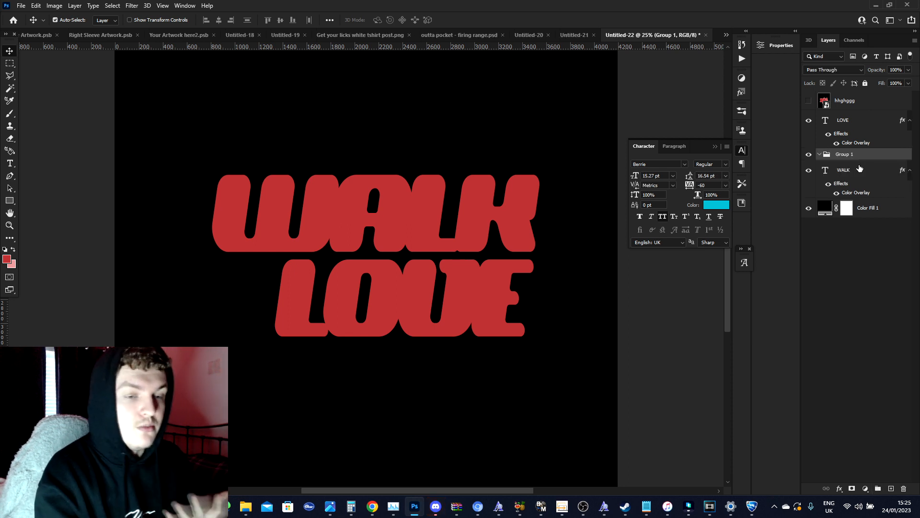
pyautogui.moveTo(851, 177)
pyautogui.mouseDown()
pyautogui.moveTo(844, 154)
pyautogui.moveTo(857, 162)
pyautogui.mouseUp()
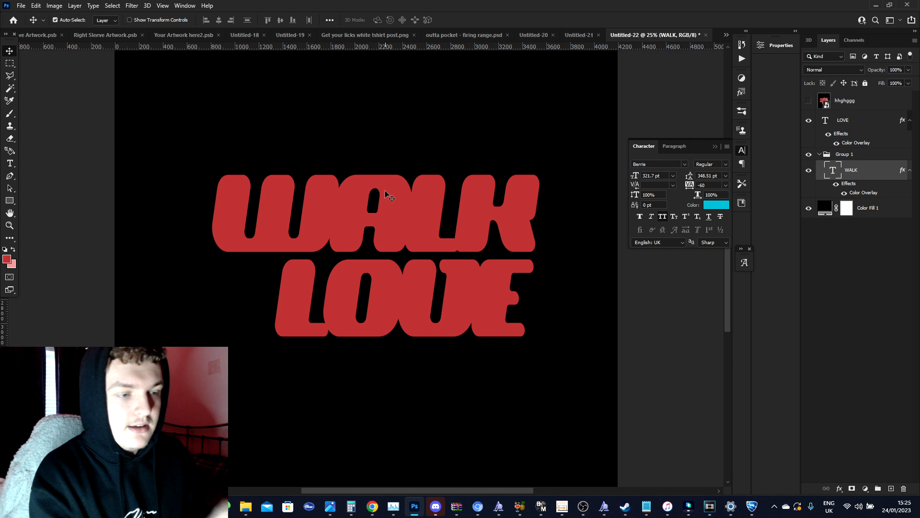
# - Outline the upper hole of the A in WALK with the Polygonal Lasso and cover it with a red Solid Color fill layer
pyautogui.click(809, 100)
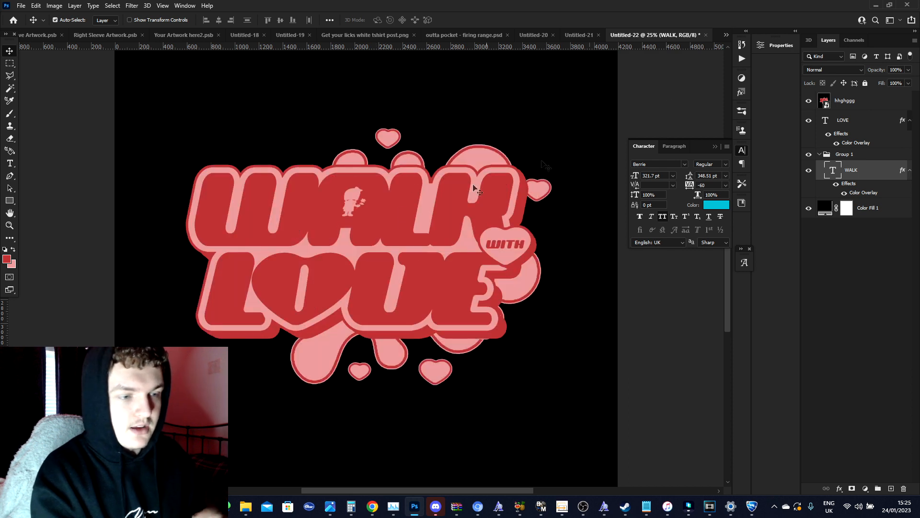
pyautogui.click(809, 101)
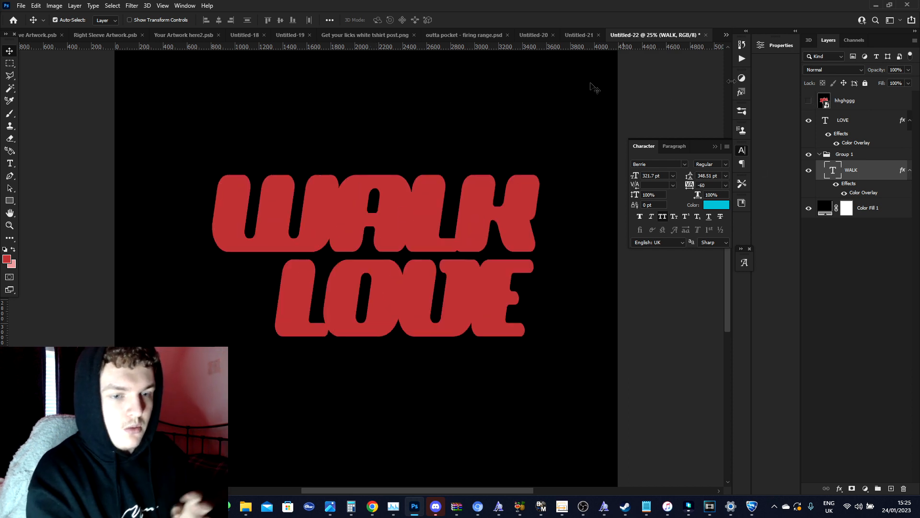
pyautogui.moveTo(9, 79); pyautogui.dragTo(41, 87)
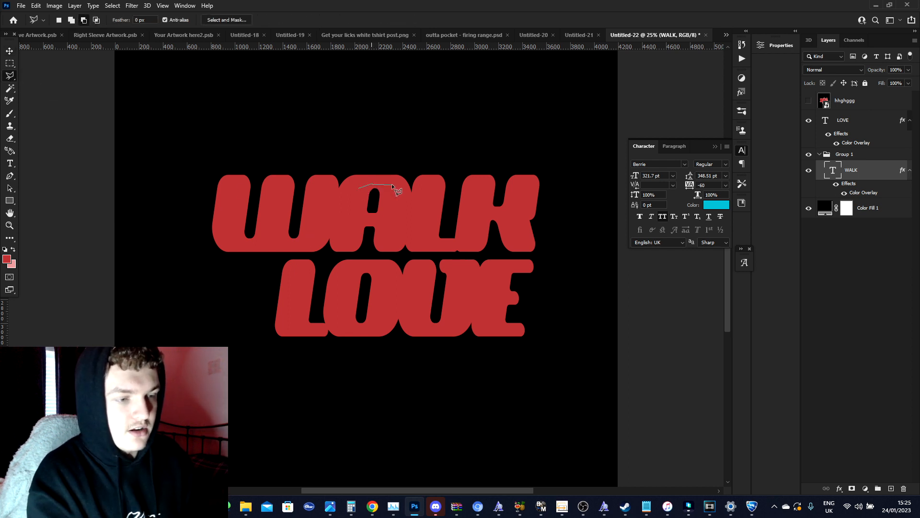
pyautogui.click(360, 187)
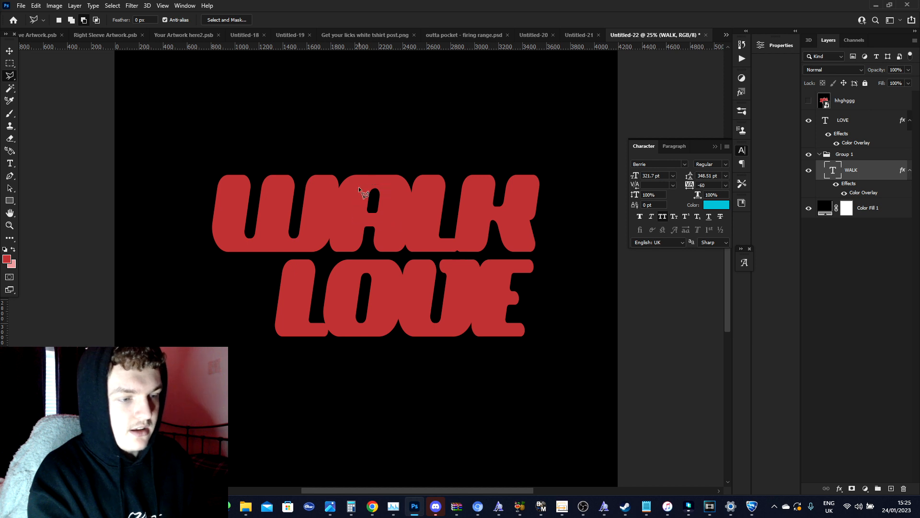
pyautogui.click(865, 488)
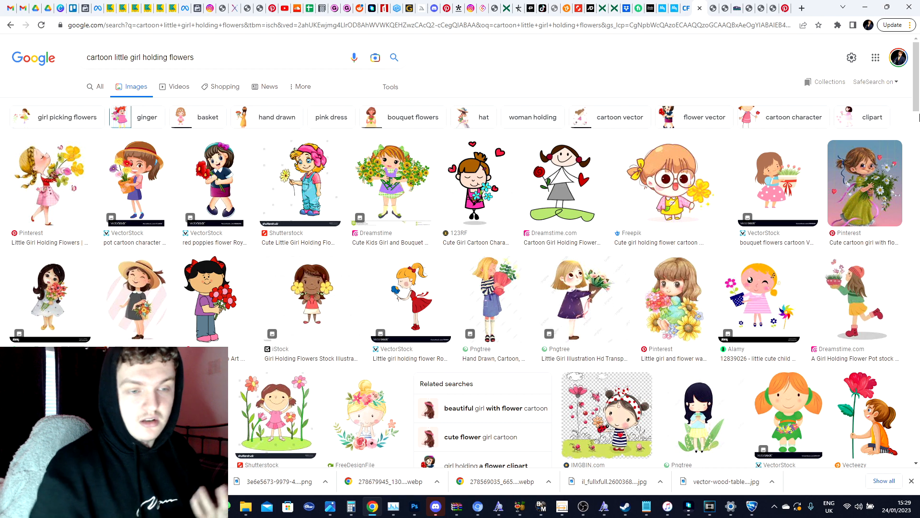
# - Browse the Google image results for "cartoon little girl holding flowers" and return to the Photoshop design
pyautogui.scroll(-1, 919, 117)
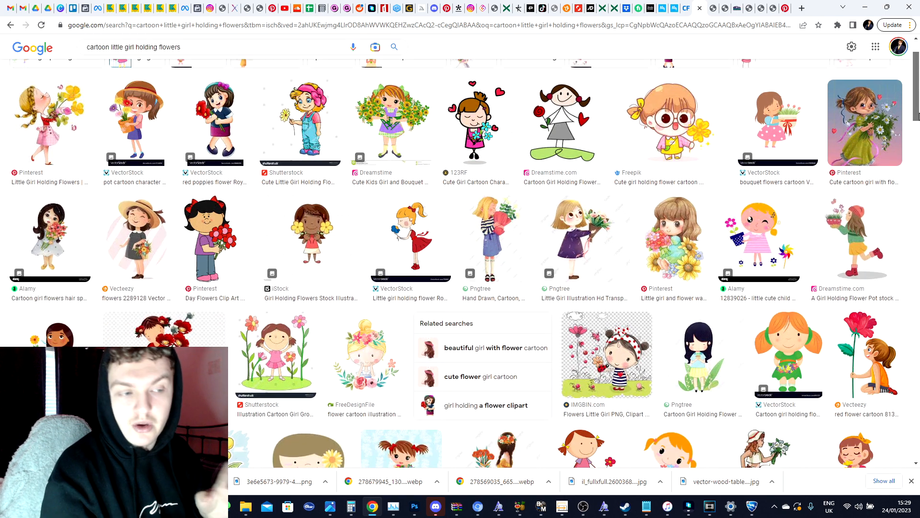
pyautogui.scroll(-4, 919, 117)
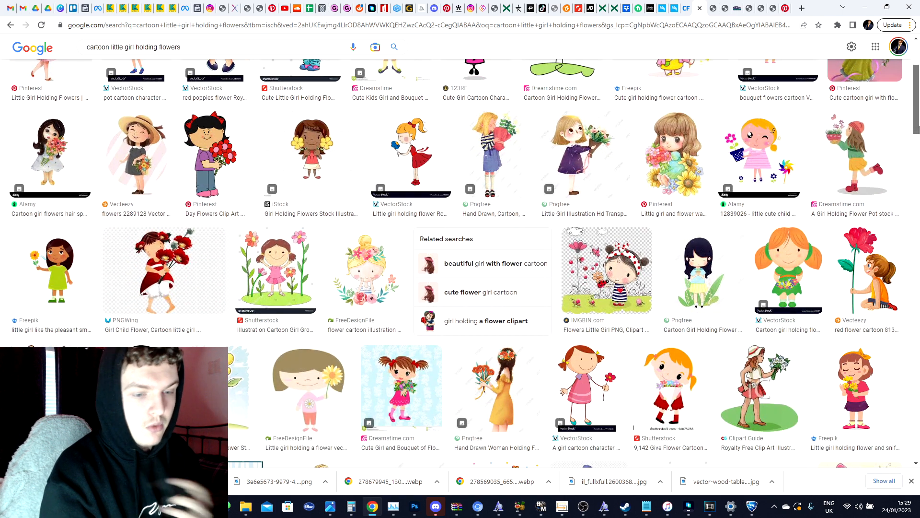
pyautogui.hotkey('alt', 'Tab')
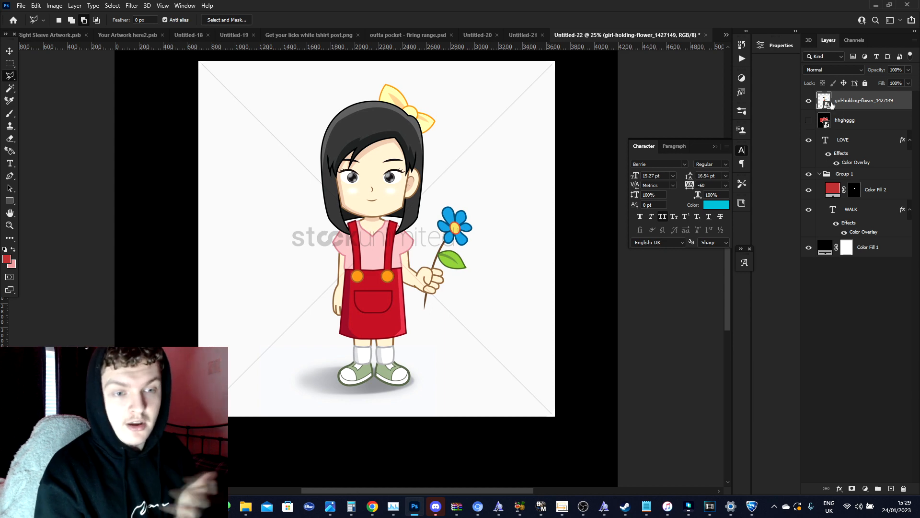
# - Rasterize the girl-holding-flower image layer and select the girl figure against its white background
pyautogui.rightClick(844, 109)
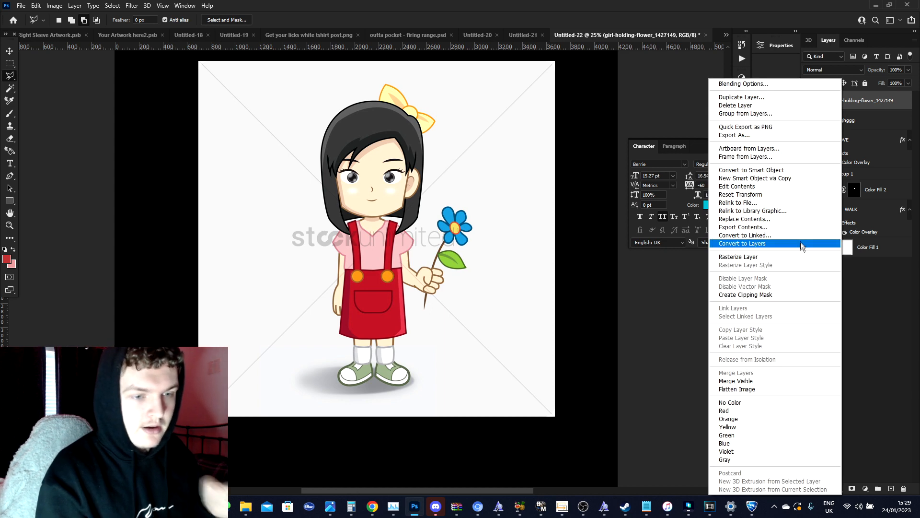
pyautogui.click(798, 257)
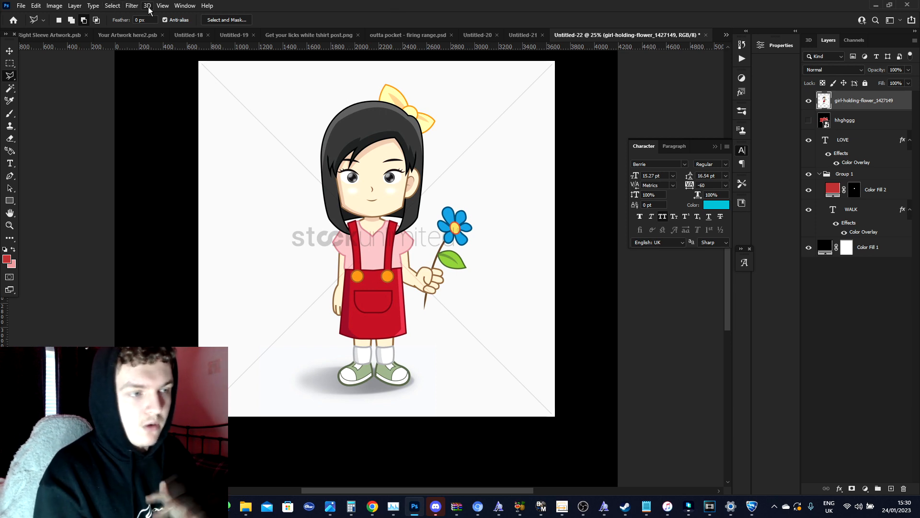
pyautogui.click(120, 7)
pyautogui.click(139, 119)
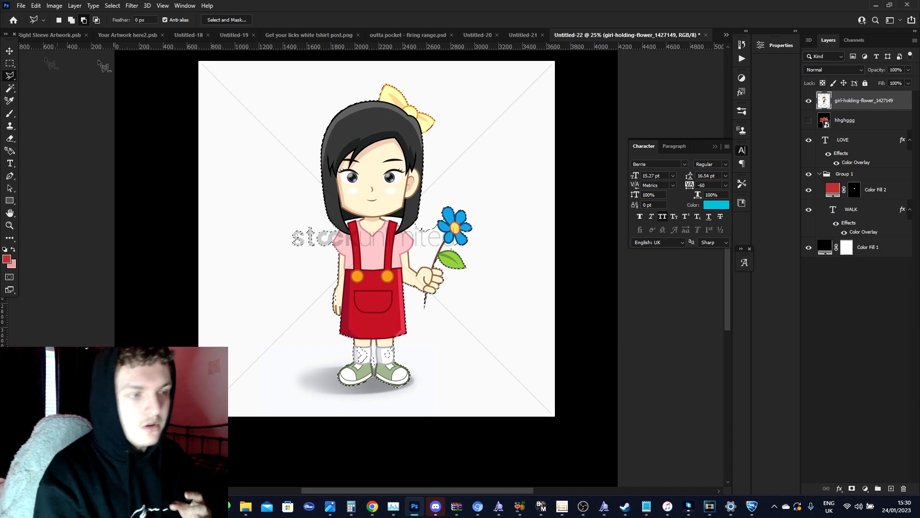
# - Add the unselected area of the girl's left-hand sock to the selection with the Polygonal Lasso in add mode
pyautogui.rightClick(10, 76)
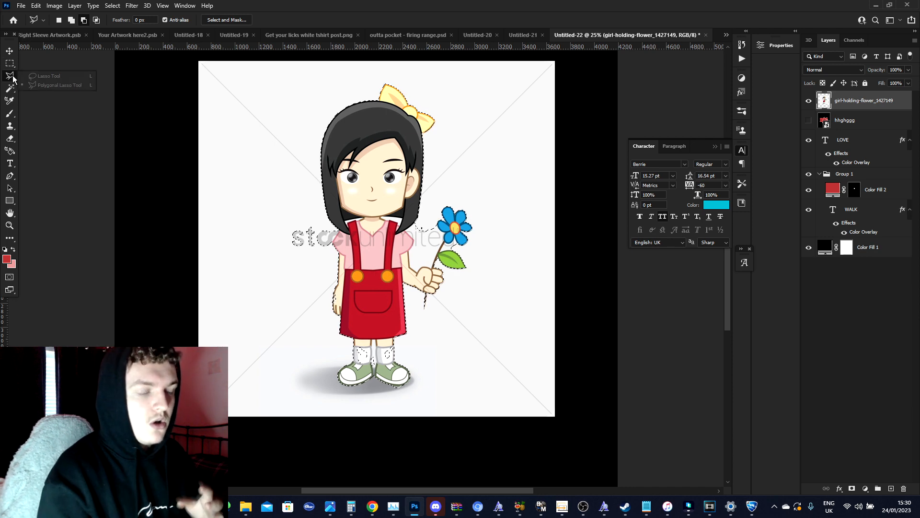
pyautogui.click(44, 86)
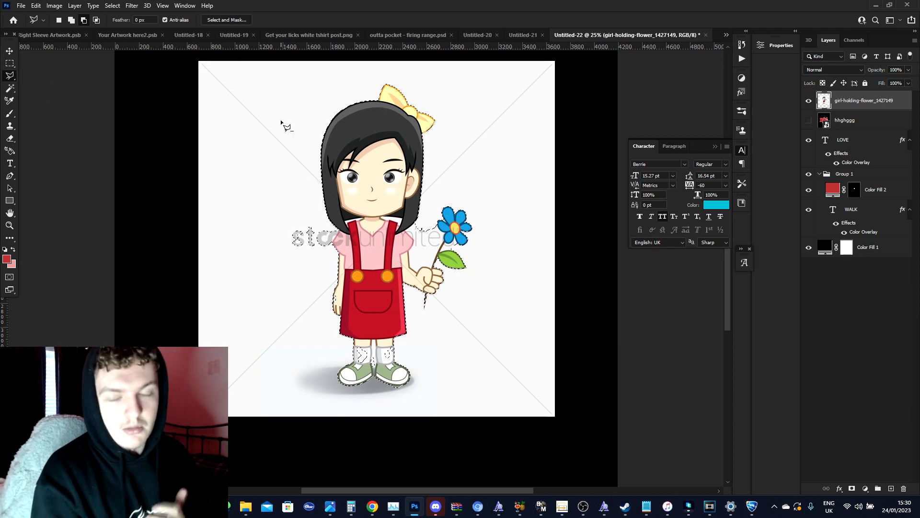
pyautogui.click(84, 25)
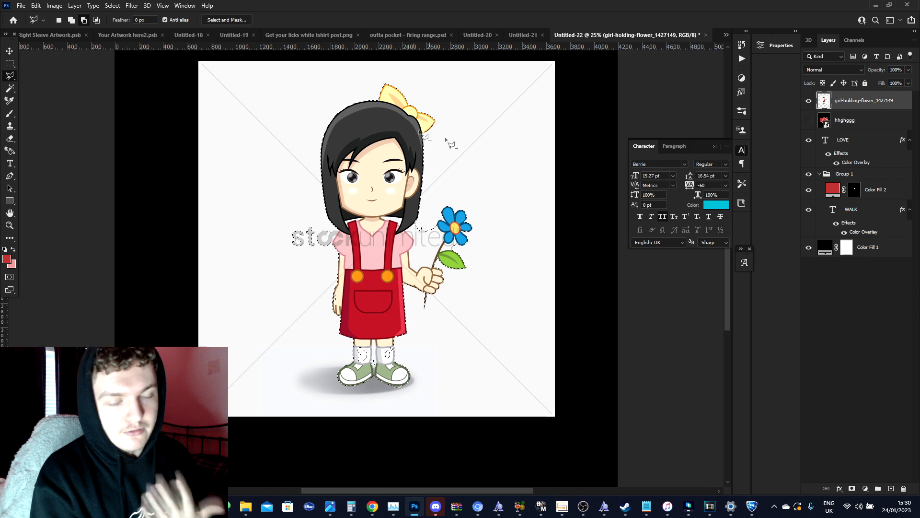
pyautogui.hotkey('ctrl', '+')
pyautogui.hotkey('ctrl', '+')
pyautogui.hotkey('ctrl', '+')
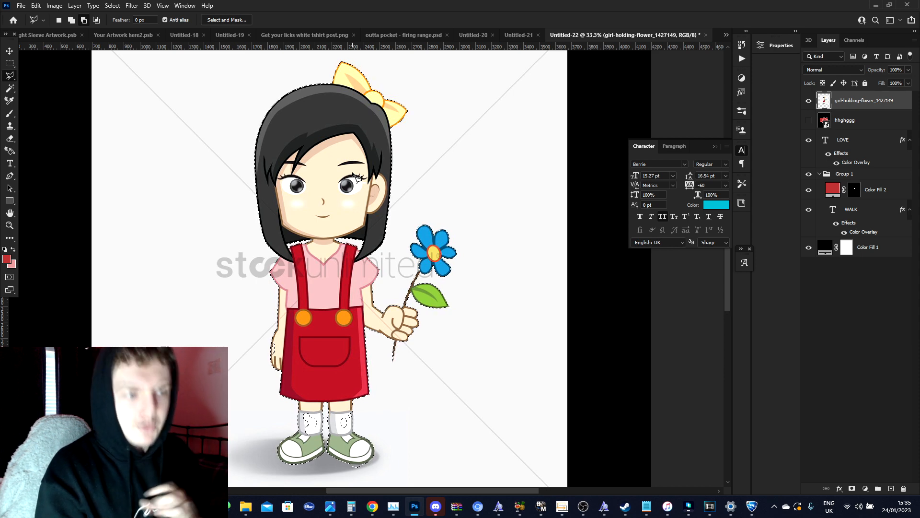
pyautogui.click(75, 22)
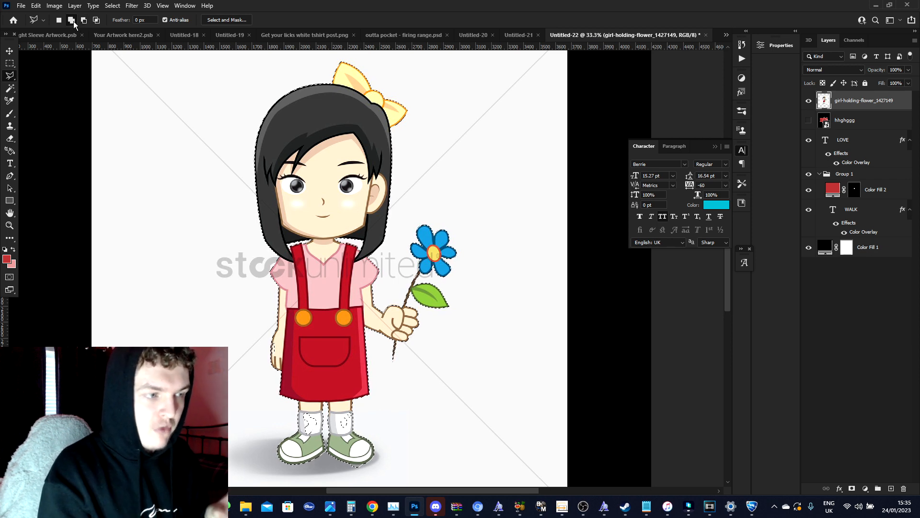
pyautogui.scroll(1, 360, 394)
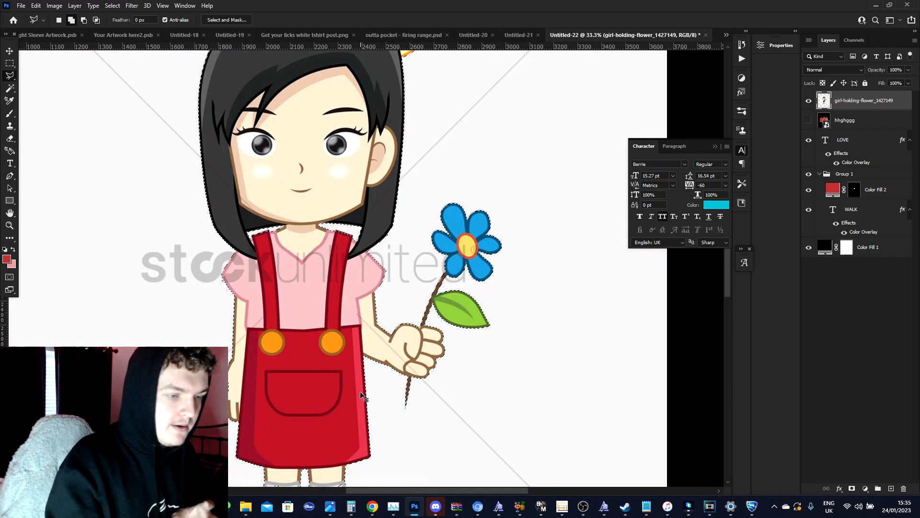
pyautogui.moveTo(731, 268); pyautogui.dragTo(734, 284)
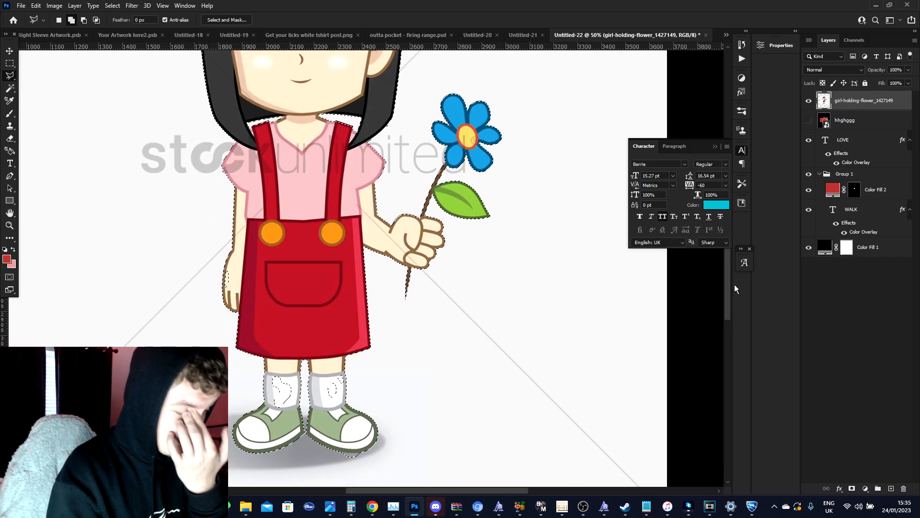
pyautogui.click(272, 363)
pyautogui.click(296, 382)
pyautogui.click(298, 402)
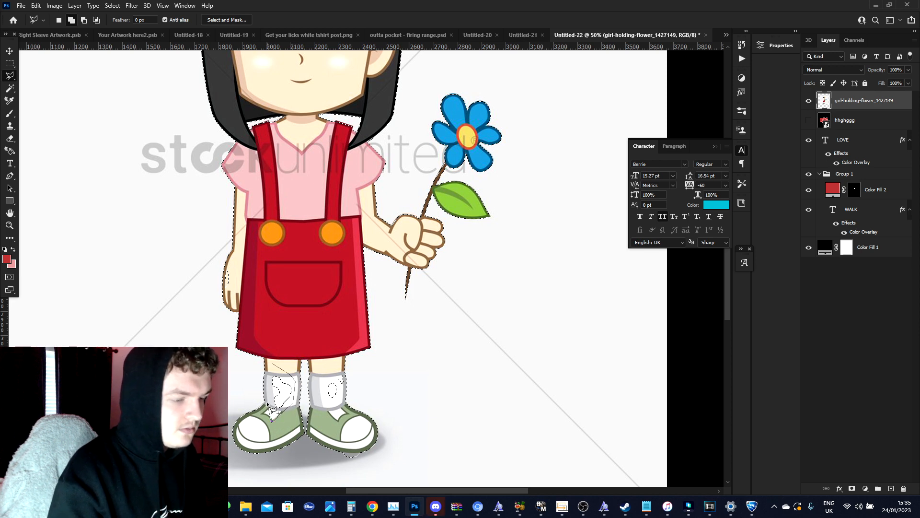
pyautogui.click(273, 365)
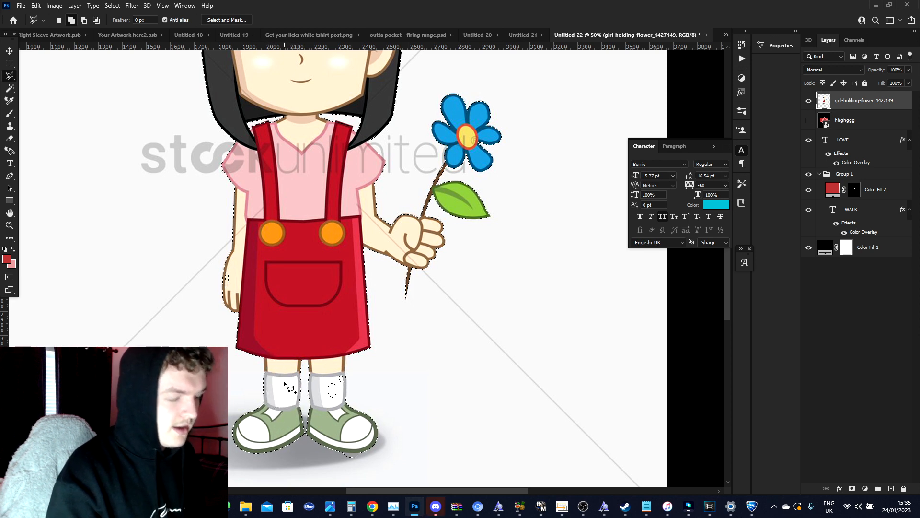
# - Add the unselected area of the girl's right-hand sock to the selection with the Polygonal Lasso
pyautogui.click(338, 369)
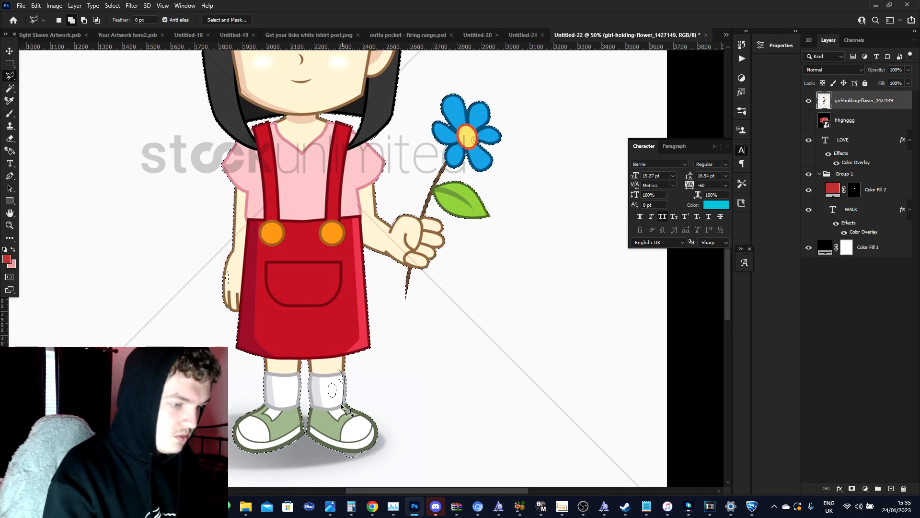
pyautogui.click(344, 406)
pyautogui.click(326, 404)
pyautogui.click(320, 372)
pyautogui.click(339, 370)
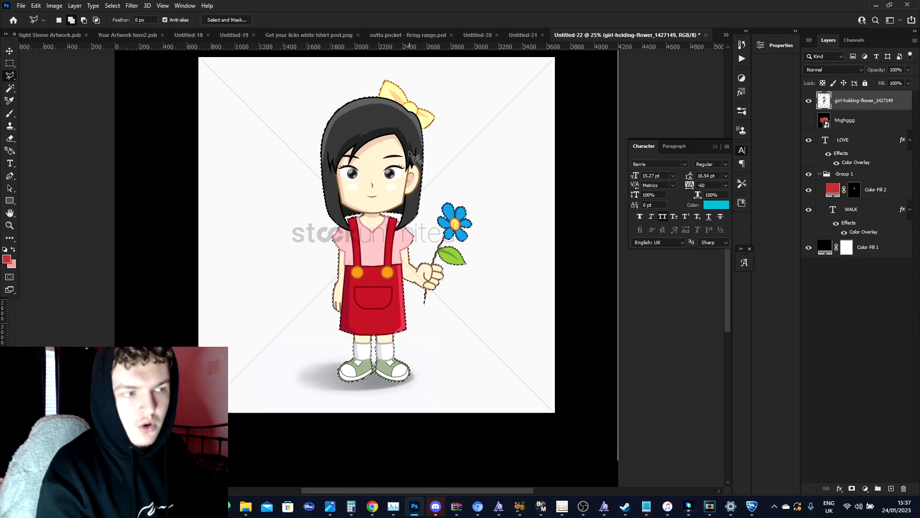
# - Cut the selected girl figure to its own layer and delete the leftover girl-holding-flower background layer
pyautogui.rightClick(411, 153)
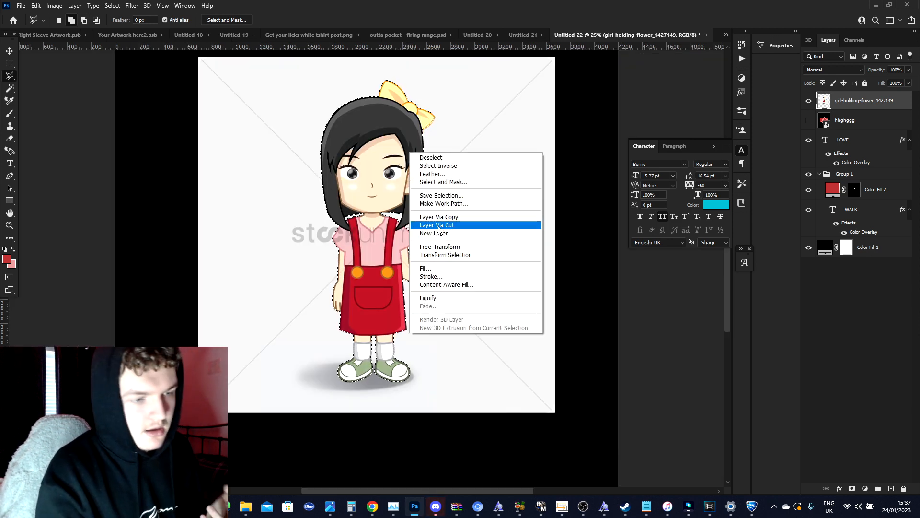
pyautogui.click(439, 227)
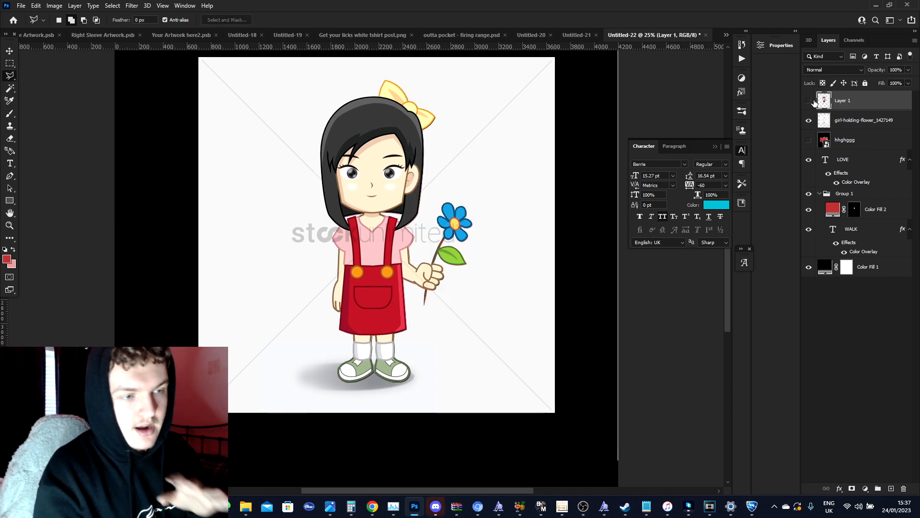
pyautogui.click(866, 120)
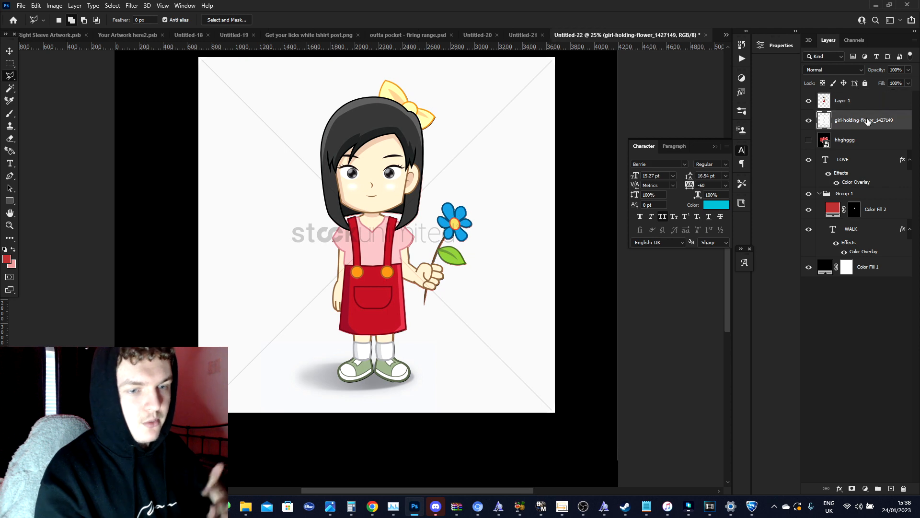
pyautogui.press('Delete')
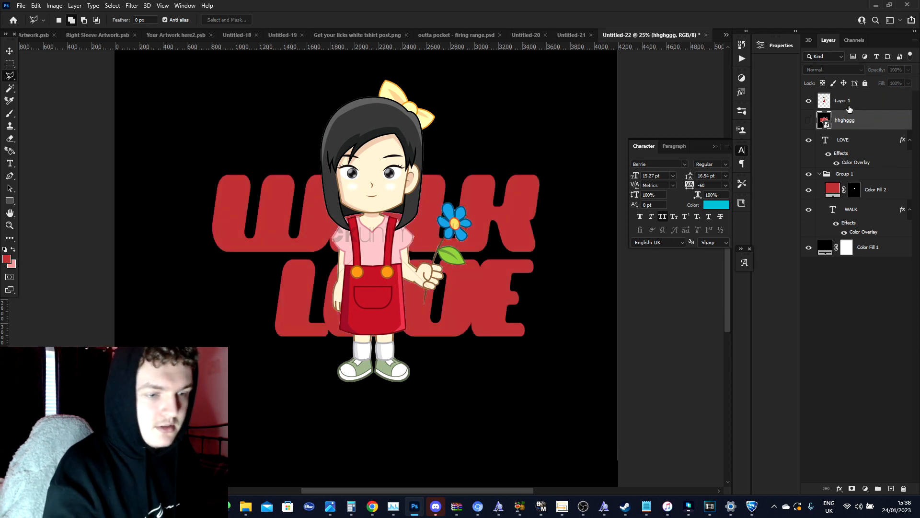
# - Shrink the cut-out girl to a small figure and place it over the filled upper hole of the A in WALK
pyautogui.click(849, 106)
pyautogui.press('v')
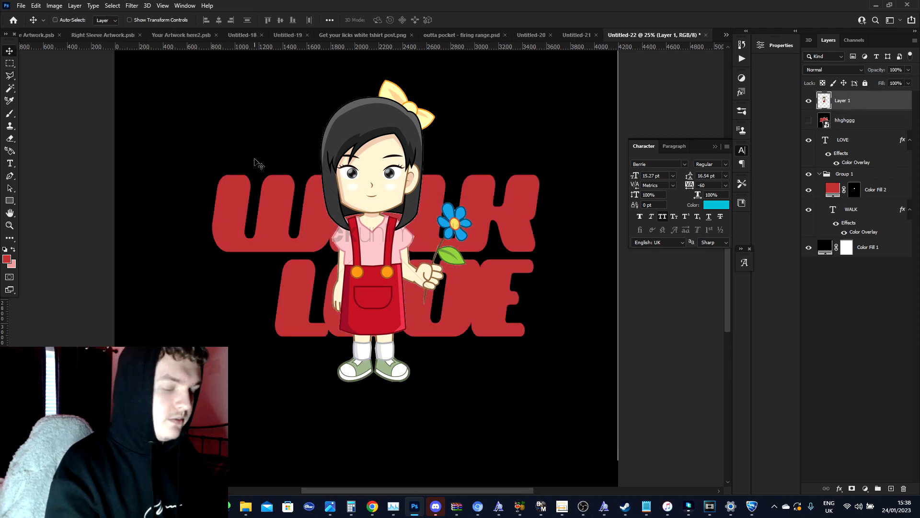
pyautogui.hotkey('ctrl', 't')
pyautogui.moveTo(399, 219); pyautogui.dragTo(283, 209)
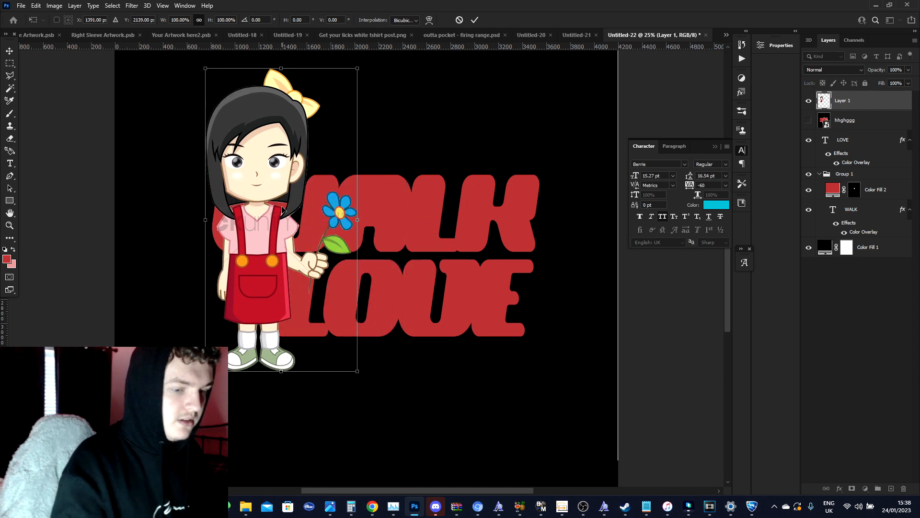
pyautogui.press('Return')
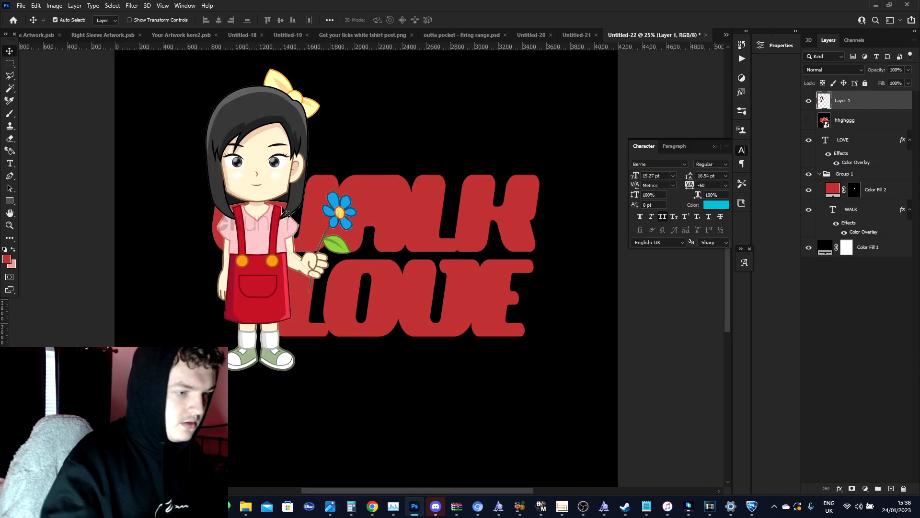
pyautogui.hotkey('ctrl', 't')
pyautogui.moveTo(278, 364); pyautogui.dragTo(376, 203)
pyautogui.press('Return')
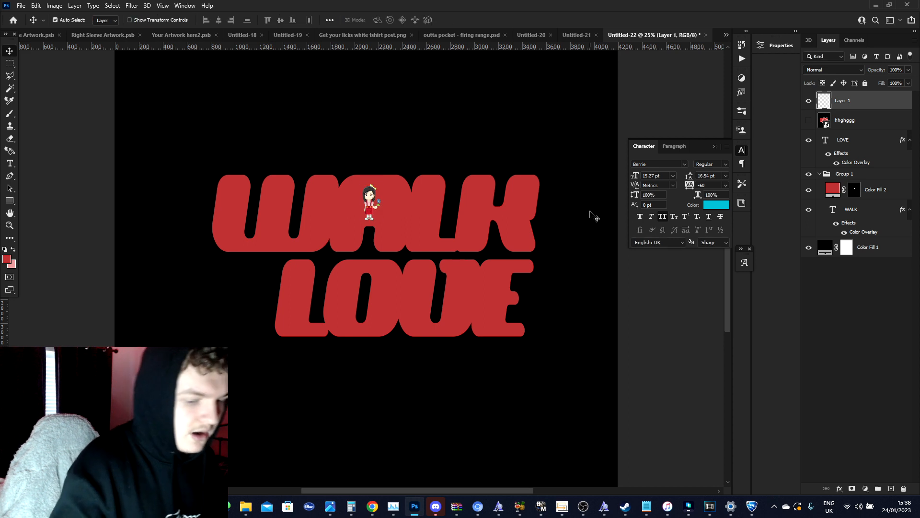
# - Move the girl layer into Group 1 above Color Fill 2 and rename the group Walk
pyautogui.hotkey('ctrl', '+')
pyautogui.moveTo(868, 102); pyautogui.dragTo(877, 182)
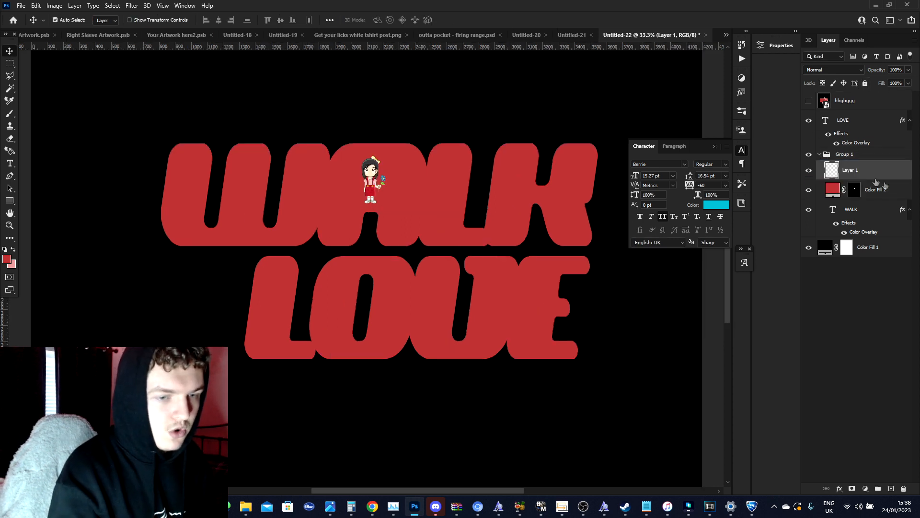
pyautogui.doubleClick(845, 155)
pyautogui.press('capslock')
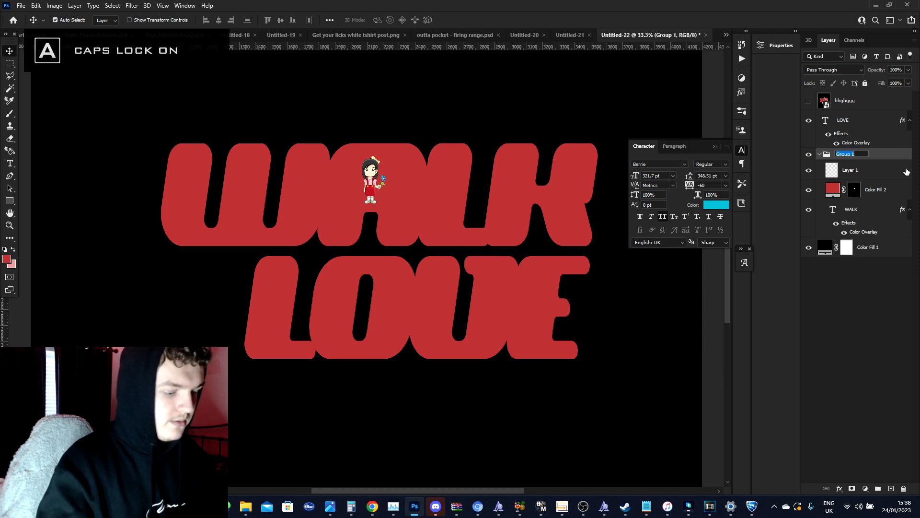
pyautogui.write('W')
pyautogui.press('capslock')
pyautogui.write('alk')
pyautogui.press('Return')
# - Hide the Color Fill 2 layer to expose the A's hole, then reposition and slightly tilt the girl to fit it
pyautogui.click(893, 188)
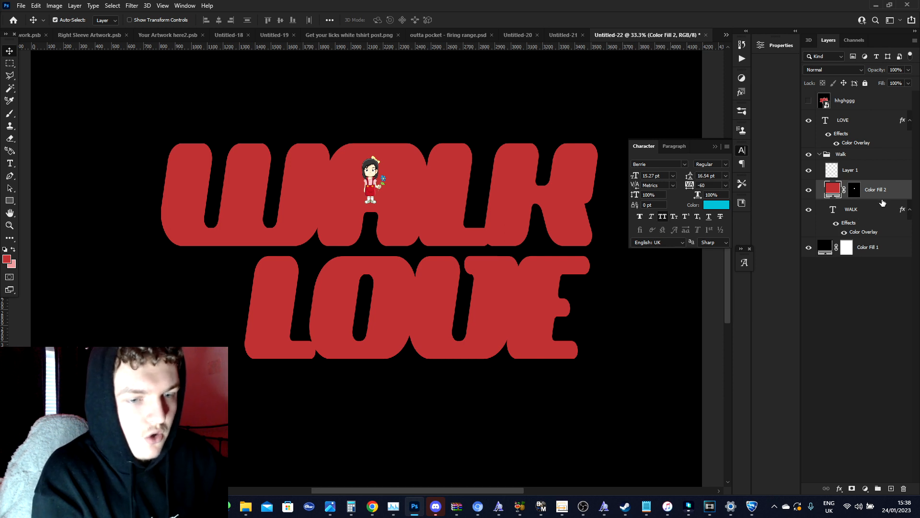
pyautogui.click(810, 192)
pyautogui.click(810, 192)
pyautogui.click(810, 192)
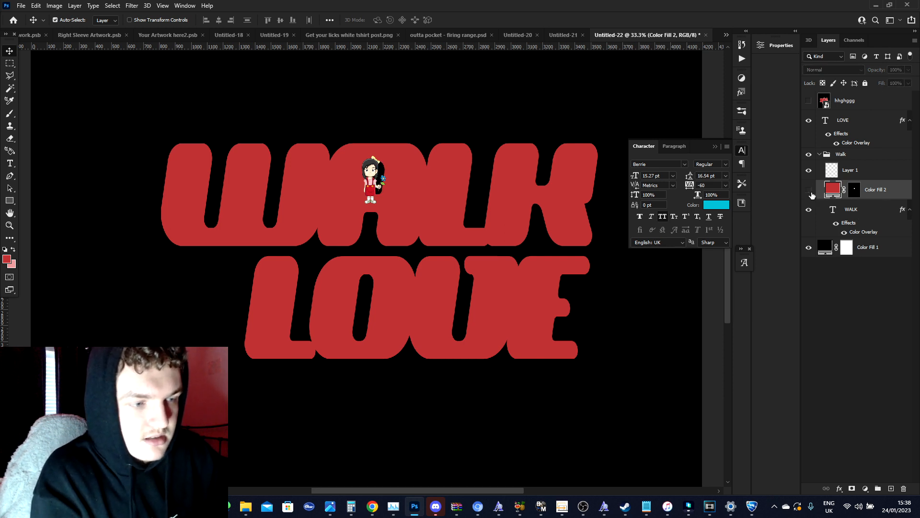
pyautogui.click(860, 169)
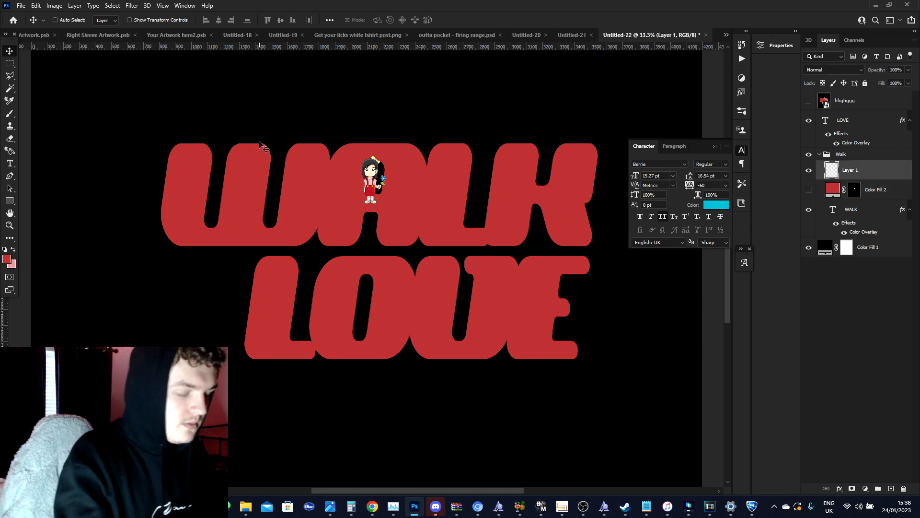
pyautogui.hotkey('ctrl', 't')
pyautogui.moveTo(384, 179)
pyautogui.mouseDown()
pyautogui.moveTo(389, 161)
pyautogui.moveTo(380, 194)
pyautogui.mouseUp()
pyautogui.moveTo(383, 151); pyautogui.dragTo(385, 156)
pyautogui.press('Return')
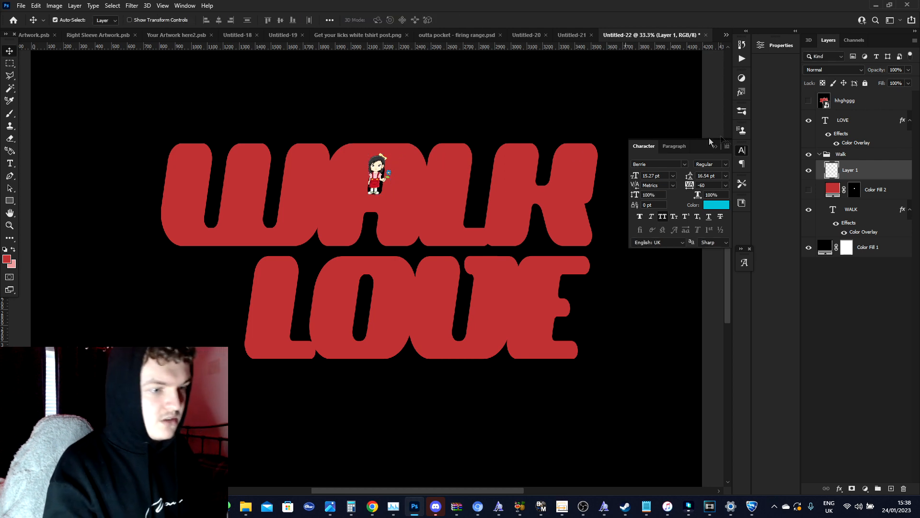
# - Apply a Color Overlay to the girl layer using the pink background swatch colour df9797
pyautogui.rightClick(863, 170)
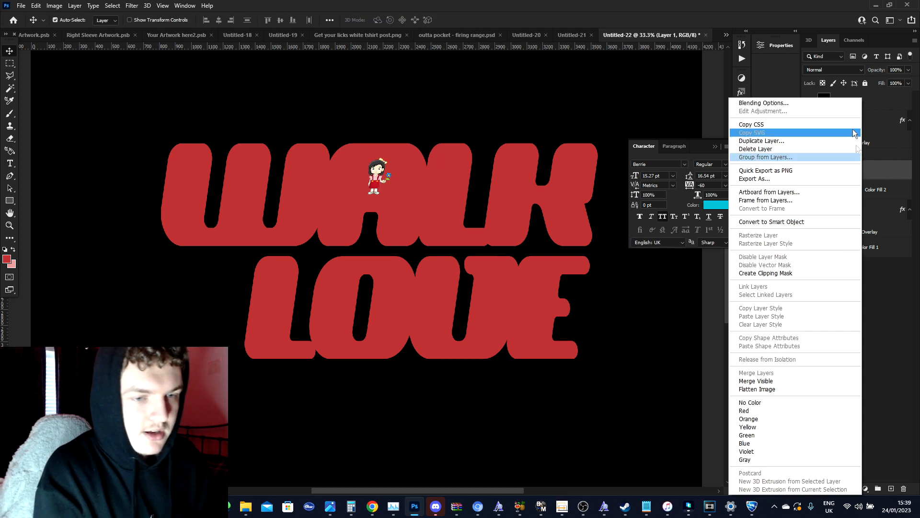
pyautogui.click(832, 102)
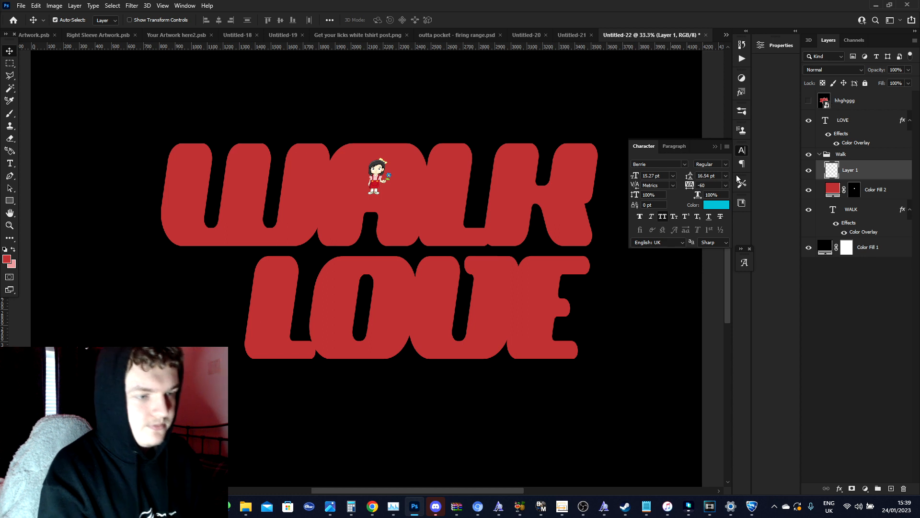
pyautogui.click(627, 255)
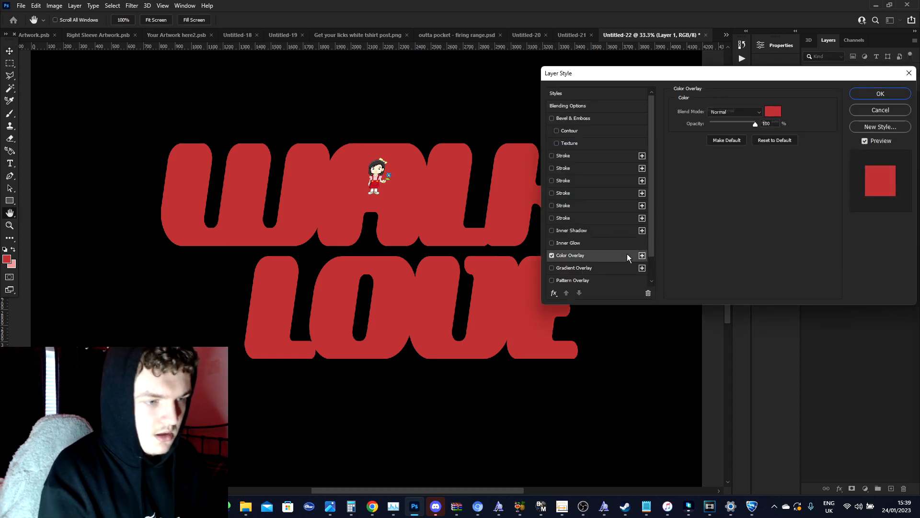
pyautogui.click(772, 112)
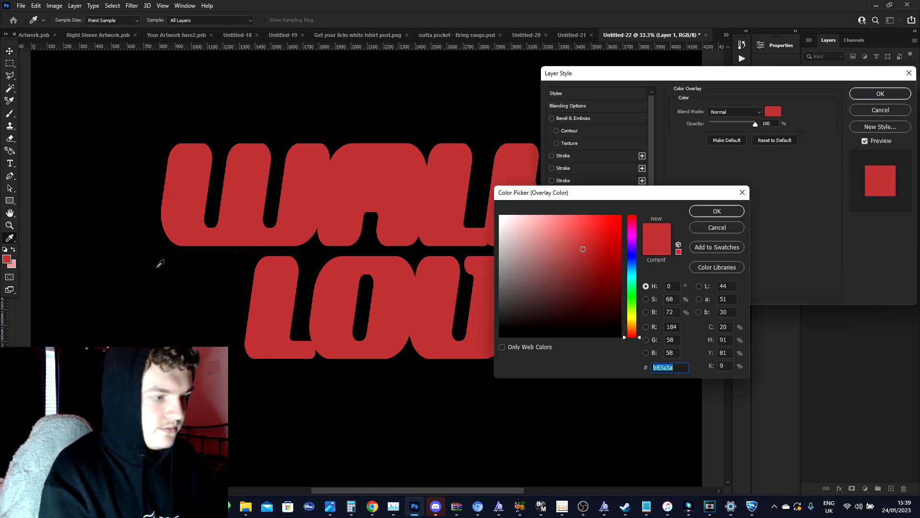
pyautogui.click(14, 264)
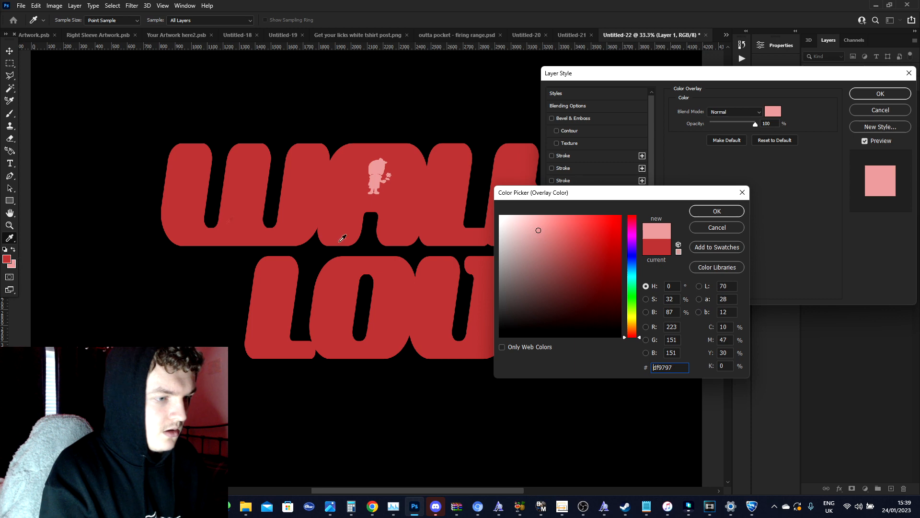
pyautogui.click(702, 212)
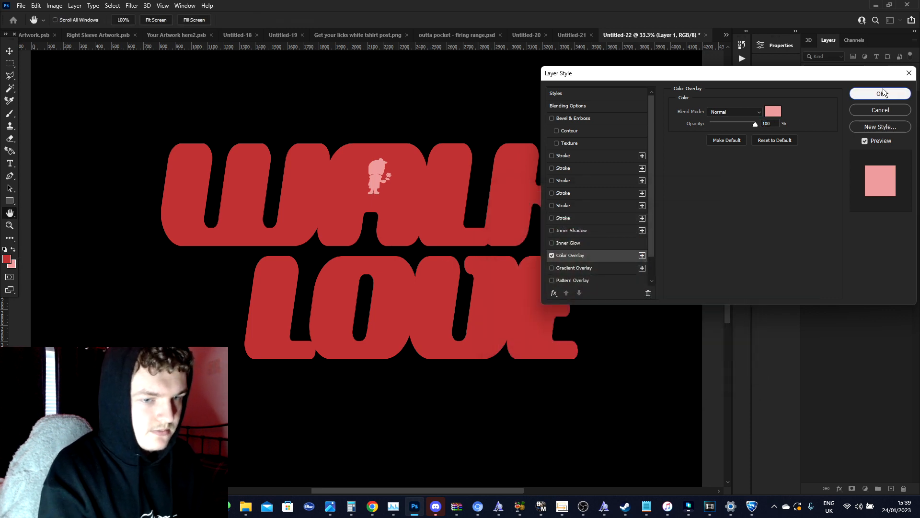
pyautogui.click(881, 93)
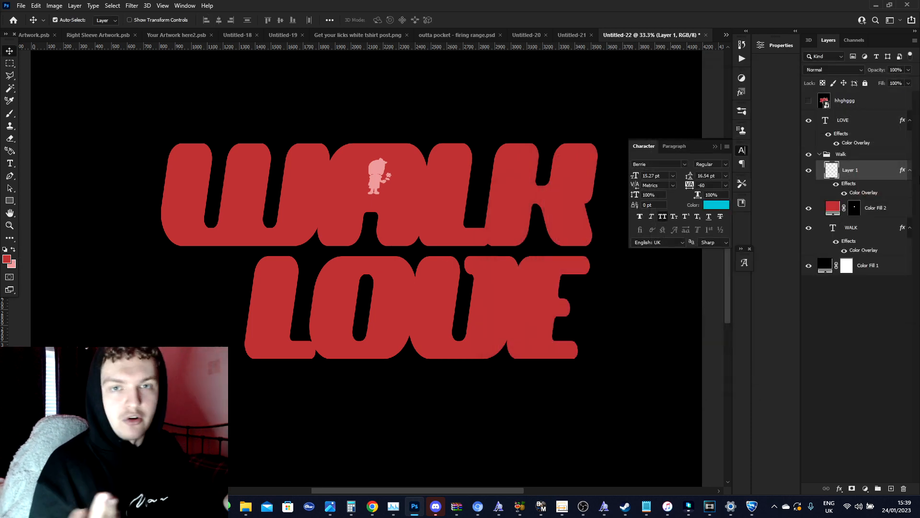
# - Show the hhghggg reference artwork and view it at a smaller zoom
pyautogui.click(809, 100)
pyautogui.hotkey('ctrl', '-')
pyautogui.hotkey('ctrl', '-')
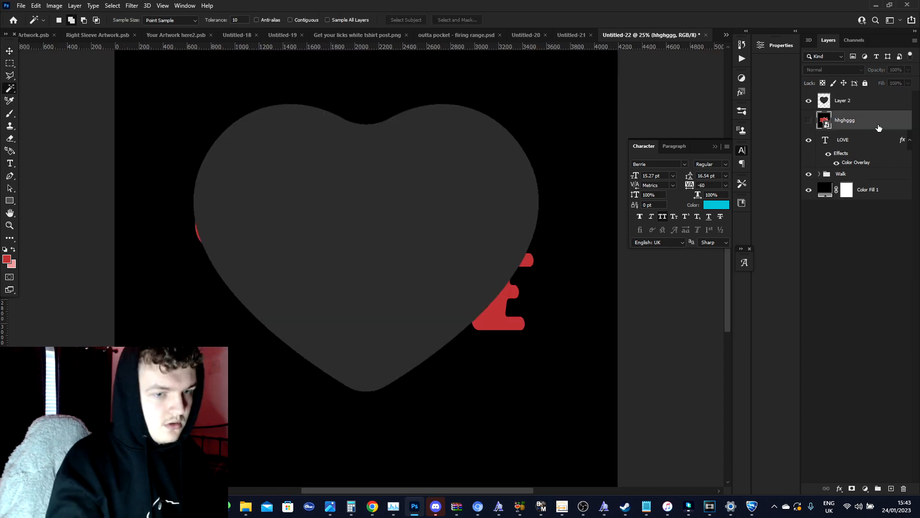
# - Apply a Color Overlay to the heart on Layer 2 using the red foreground swatch colour
pyautogui.click(855, 103)
pyautogui.rightClick(824, 97)
pyautogui.click(828, 104)
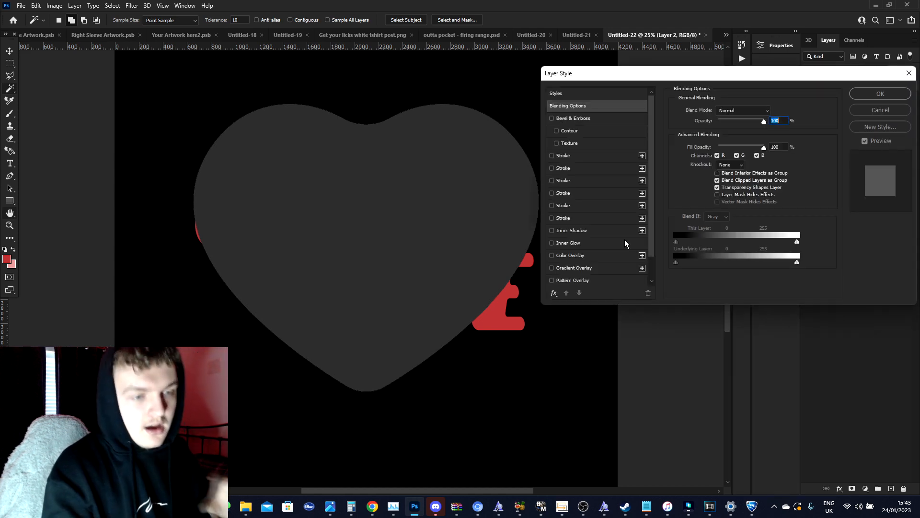
pyautogui.click(588, 256)
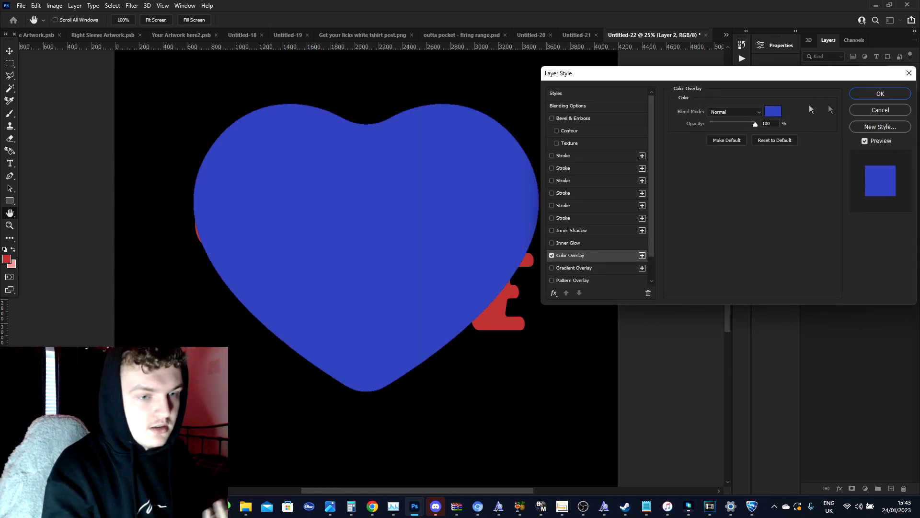
pyautogui.click(773, 111)
pyautogui.click(7, 258)
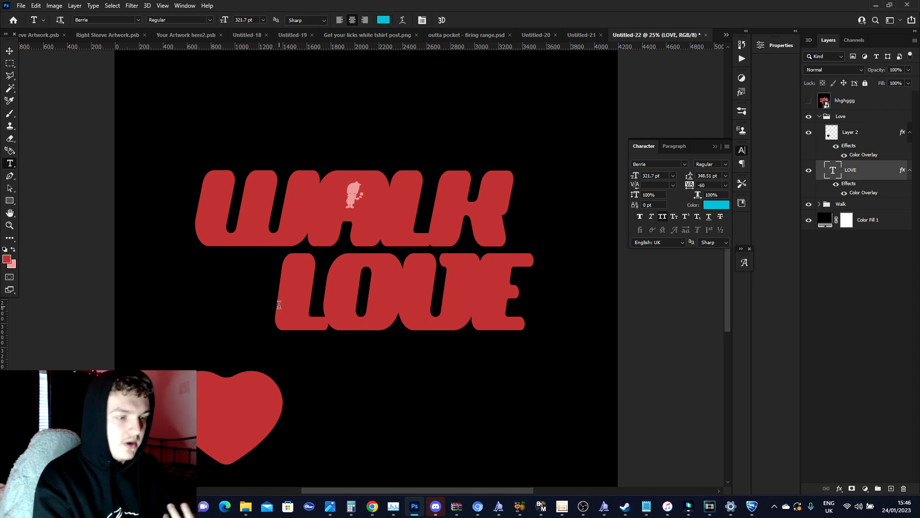
# - Set the letter tracking of the LOVE text to 20
pyautogui.moveTo(279, 305); pyautogui.dragTo(591, 330)
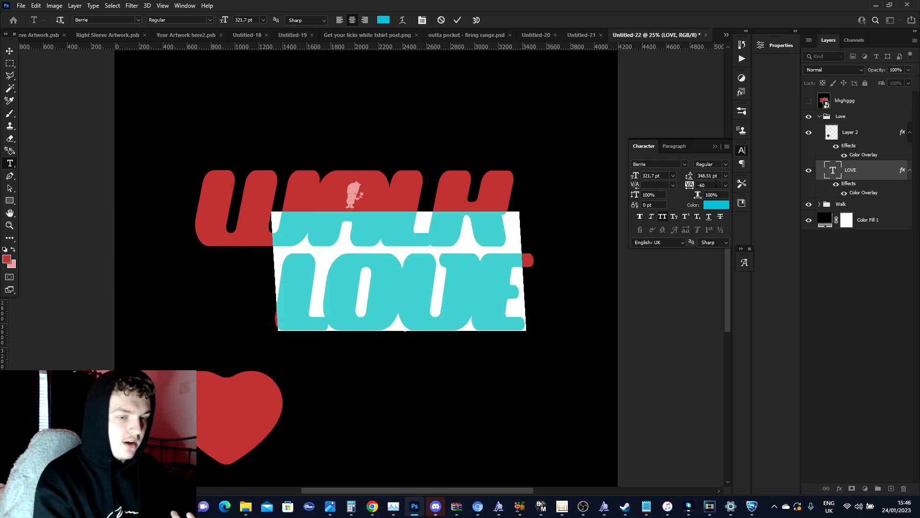
pyautogui.hotkey('shift', 'Up')
pyautogui.hotkey('shift', 'Up')
pyautogui.hotkey('shift', 'Up')
pyautogui.hotkey('shift', 'Up')
pyautogui.hotkey('shift', 'Up')
pyautogui.hotkey('shift', 'Up')
pyautogui.hotkey('shift', 'Up')
pyautogui.hotkey('shift', 'Up')
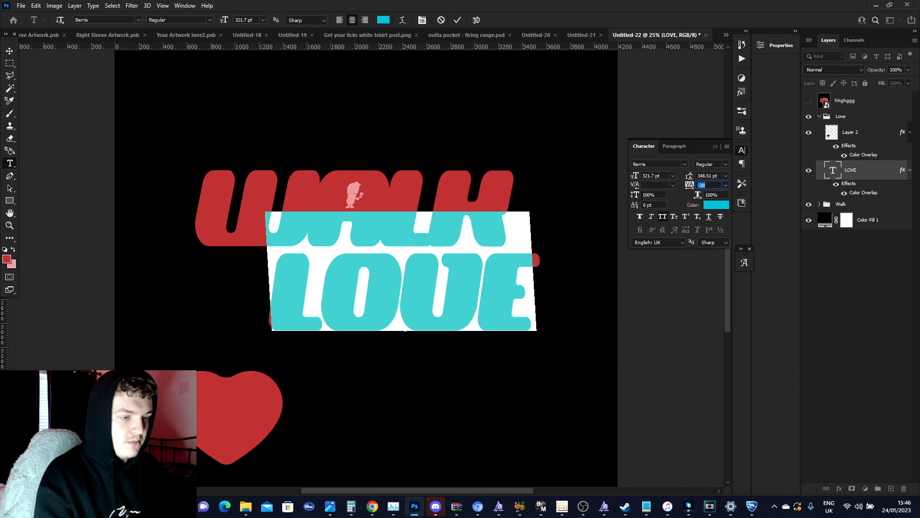
pyautogui.click(458, 22)
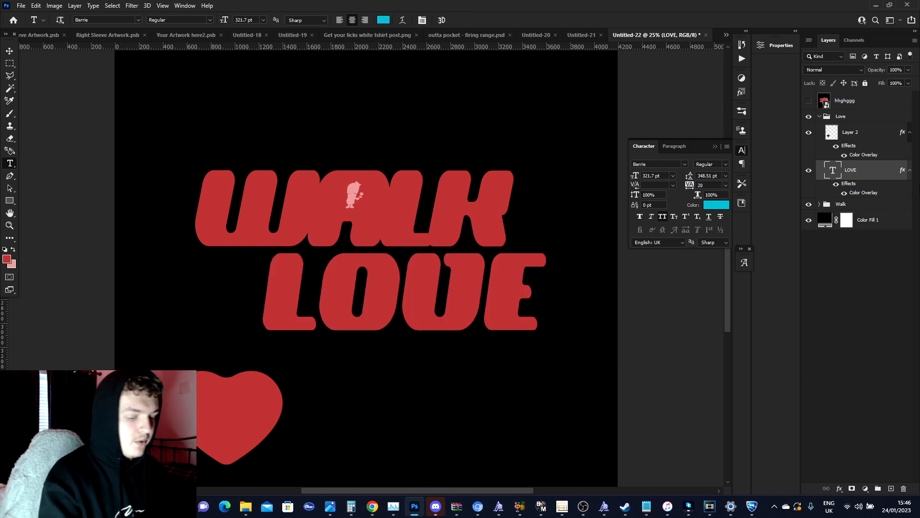
# - Duplicate the LOVE text layer, hide the original, and convert the copy to a smart object before rasterizing it
pyautogui.hotkey('ctrl', 'j')
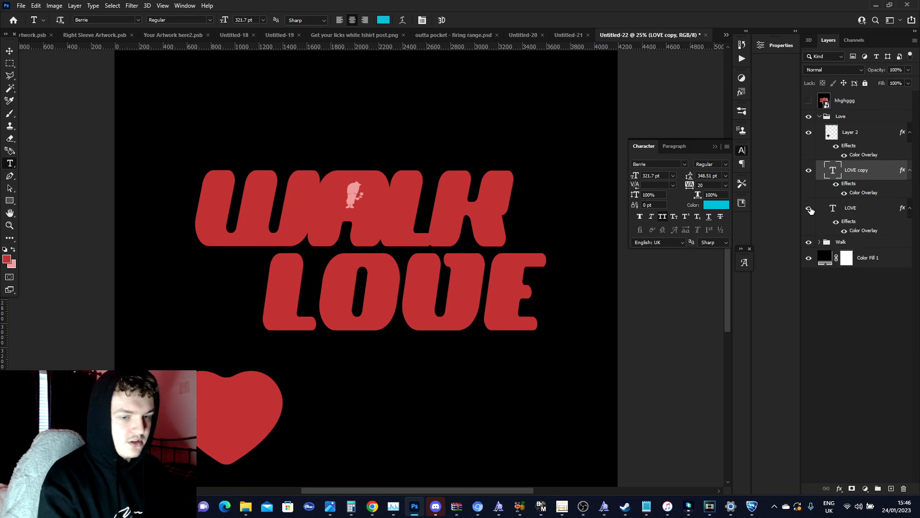
pyautogui.rightClick(869, 172)
pyautogui.click(823, 178)
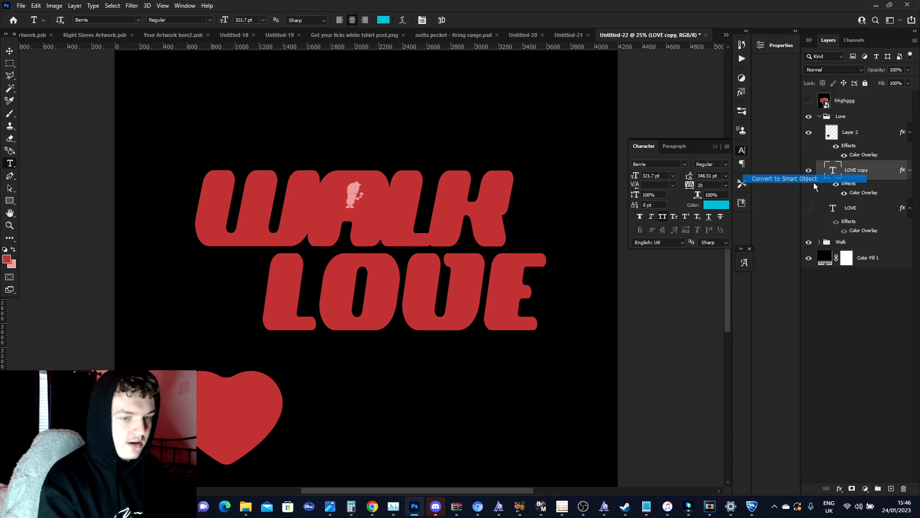
pyautogui.rightClick(871, 175)
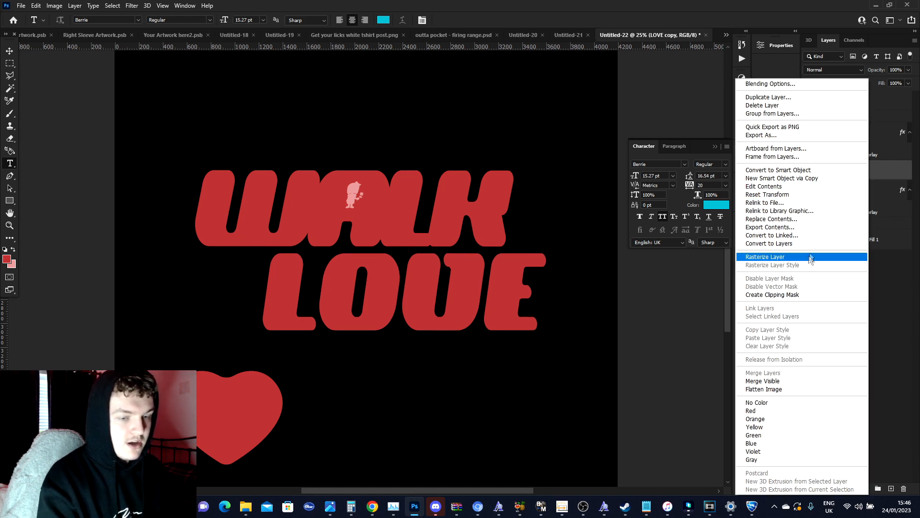
pyautogui.click(811, 257)
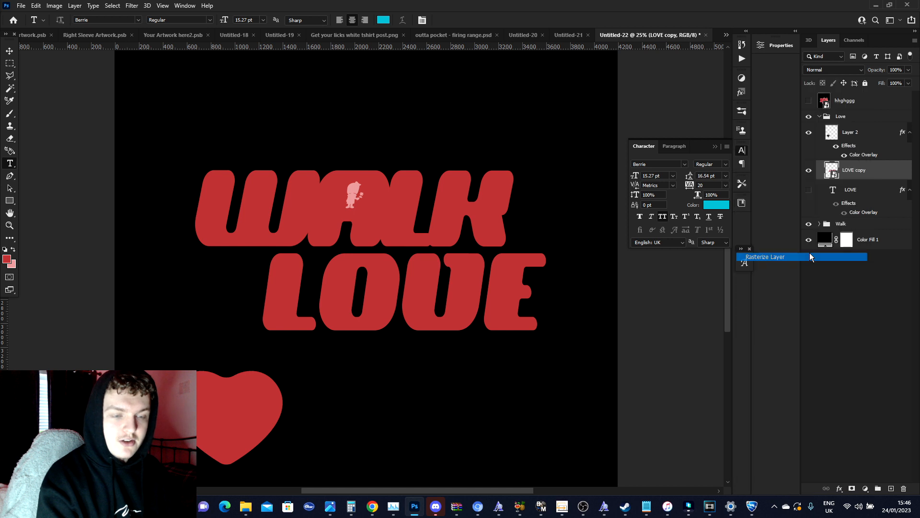
pyautogui.click(809, 191)
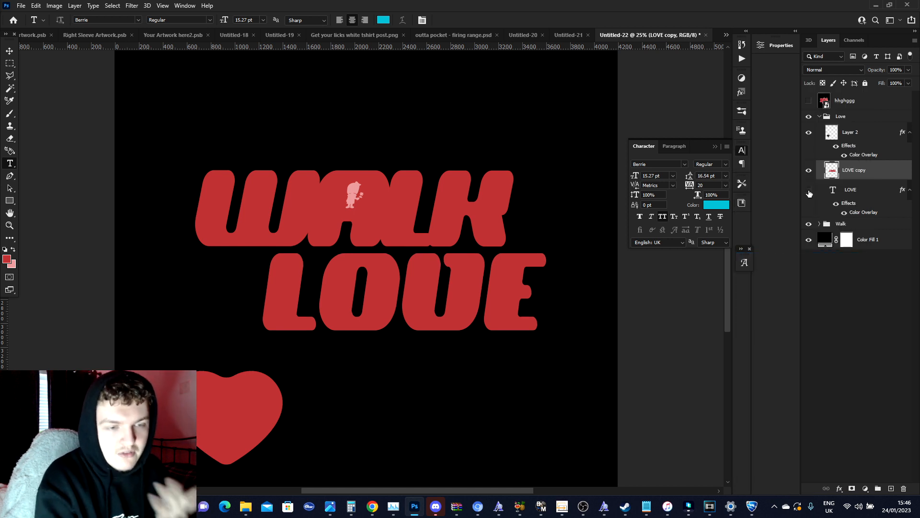
# - Hide the original LOVE text layer, then outline the O on the LOVE copy layer with the Polygonal Lasso and delete it
pyautogui.click(809, 192)
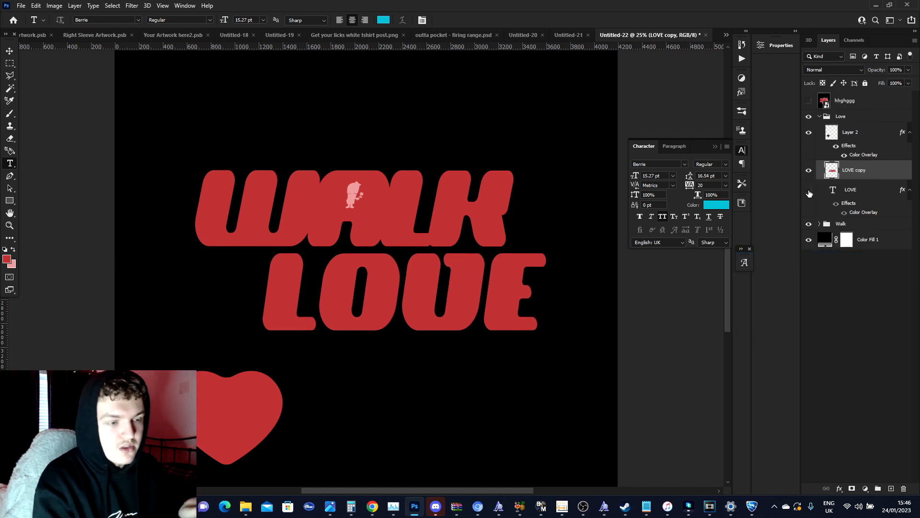
pyautogui.click(10, 76)
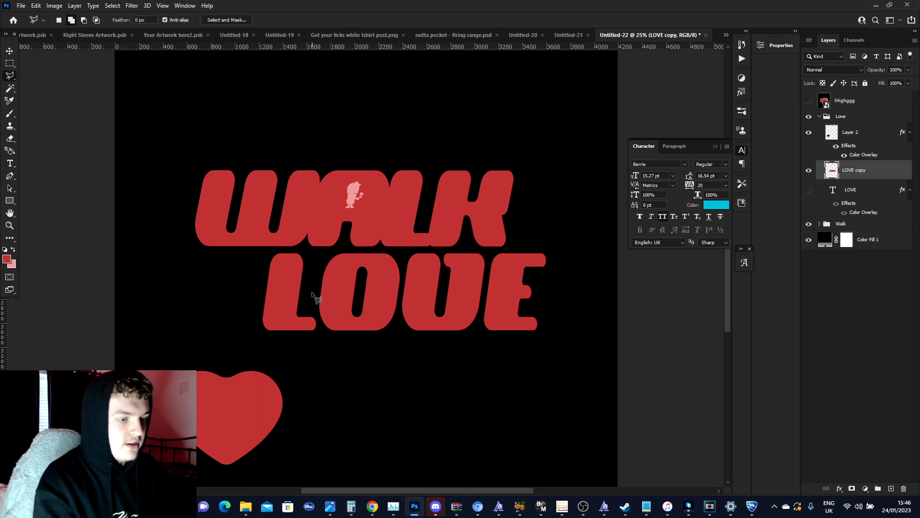
pyautogui.click(344, 250)
pyautogui.click(402, 255)
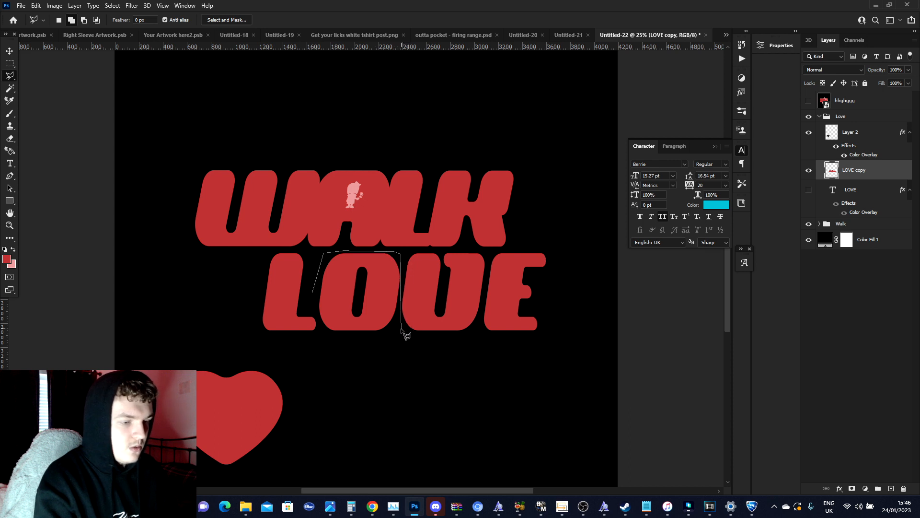
pyautogui.click(369, 360)
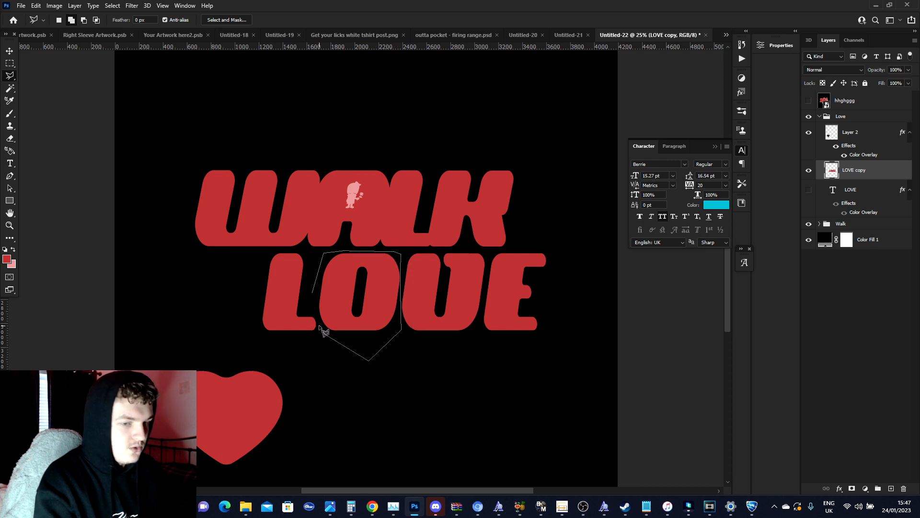
pyautogui.click(312, 293)
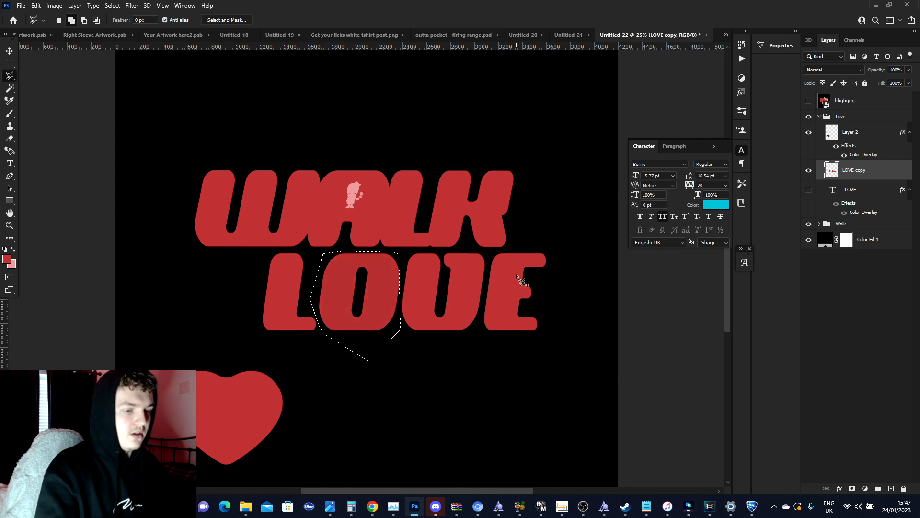
pyautogui.press('Delete')
pyautogui.hotkey('ctrl', 'd')
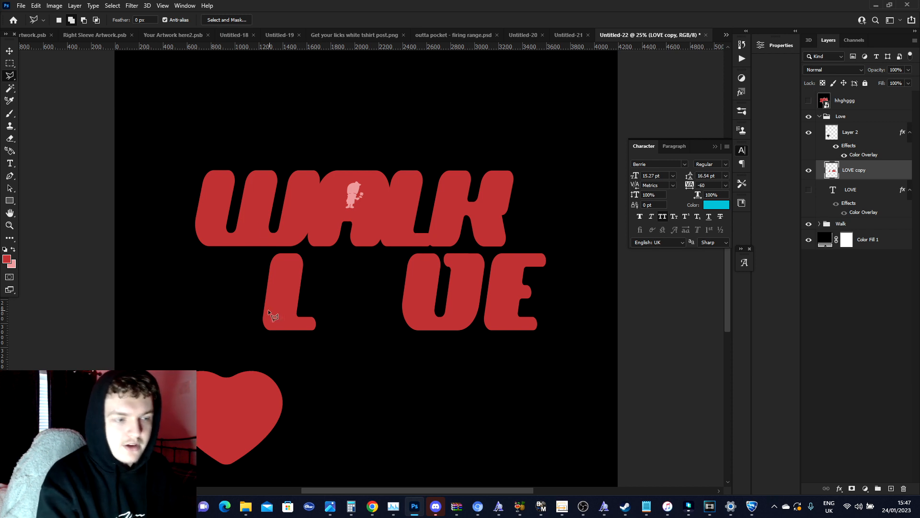
# - Lasso the first letter of the LOVE copy, cut it onto its own layer, and name that layer L
pyautogui.click(243, 309)
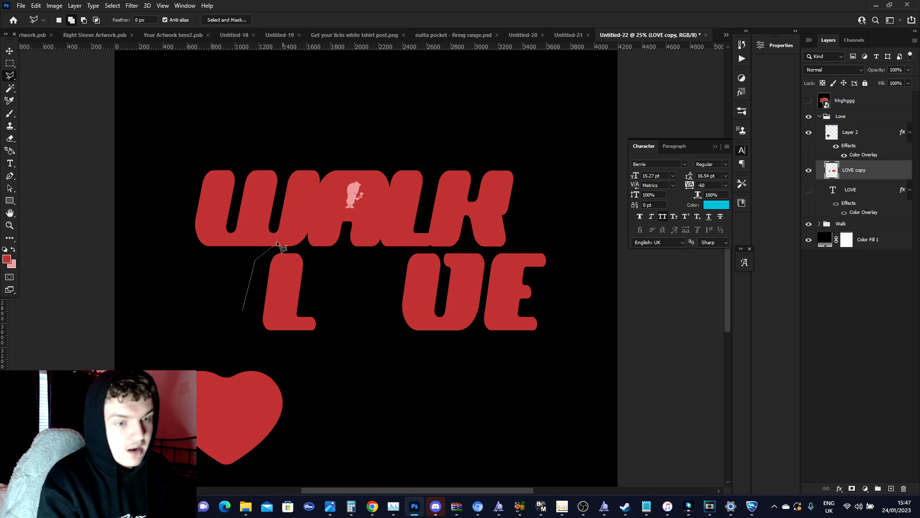
pyautogui.click(309, 250)
pyautogui.click(349, 315)
pyautogui.click(350, 399)
pyautogui.click(244, 311)
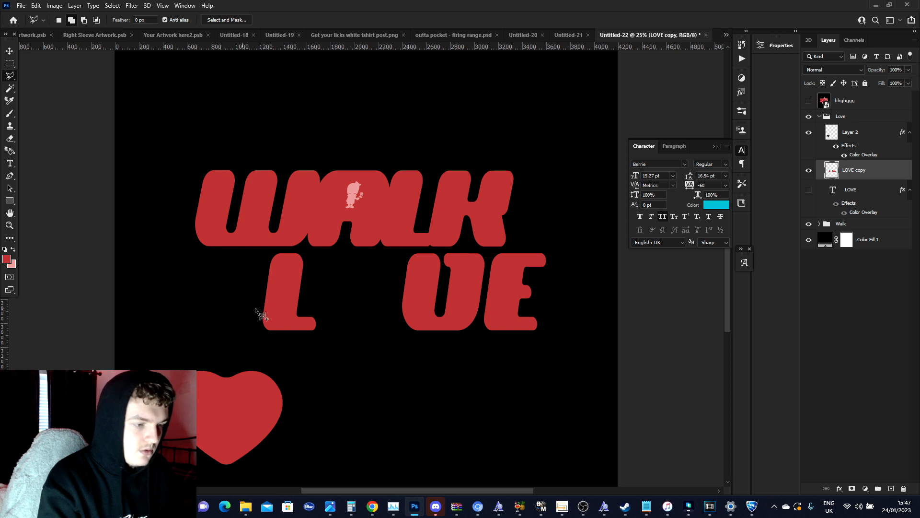
pyautogui.rightClick(273, 310)
pyautogui.click(334, 382)
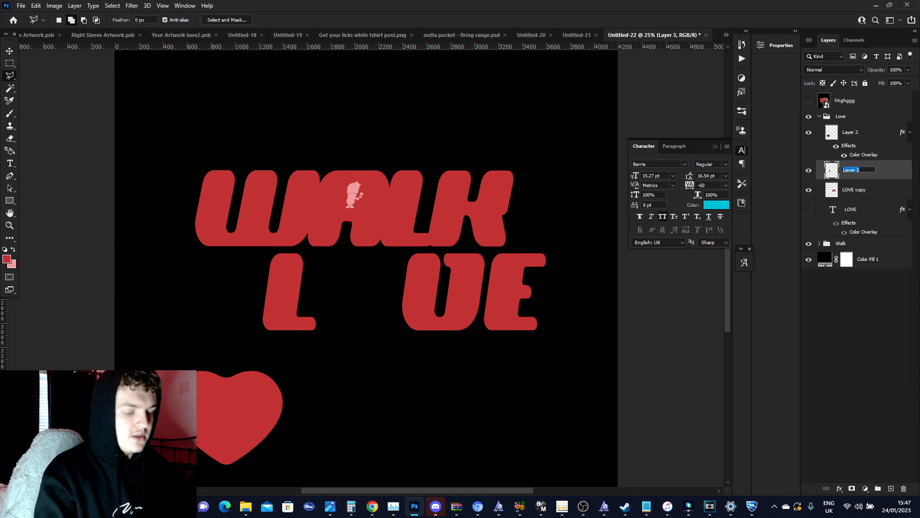
pyautogui.press('capslock')
pyautogui.write('L')
pyautogui.press('capslock')
pyautogui.press('Return')
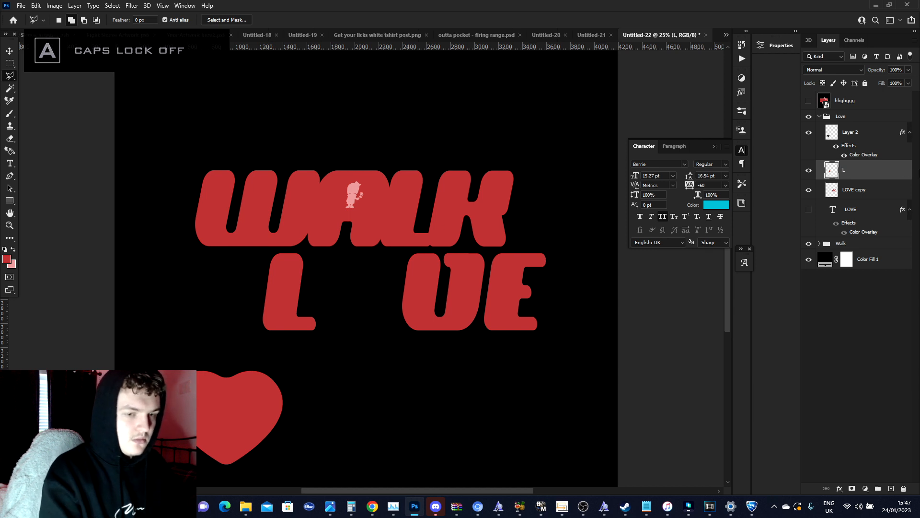
# - Lasso the V on the LOVE copy layer, cut it onto its own layer, and name that layer V
pyautogui.click(887, 190)
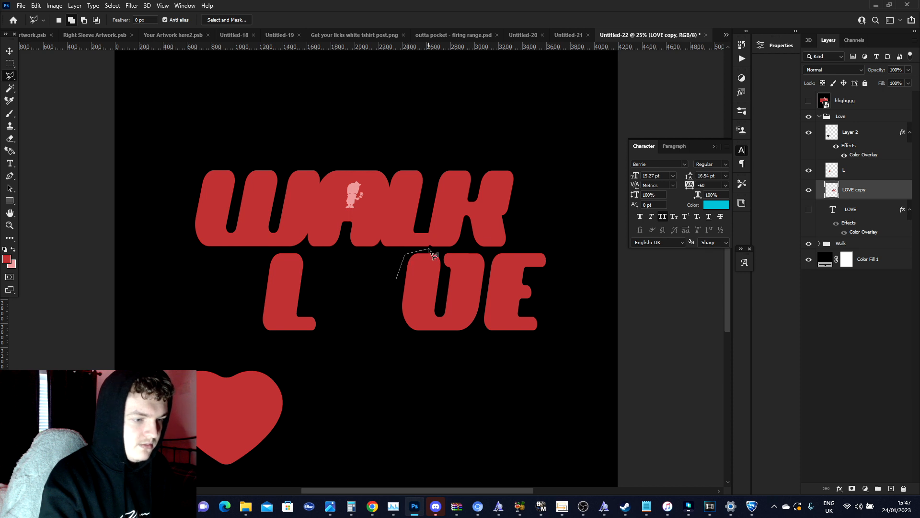
pyautogui.click(479, 339)
pyautogui.click(415, 347)
pyautogui.click(388, 324)
pyautogui.click(405, 252)
pyautogui.rightClick(417, 283)
pyautogui.click(472, 357)
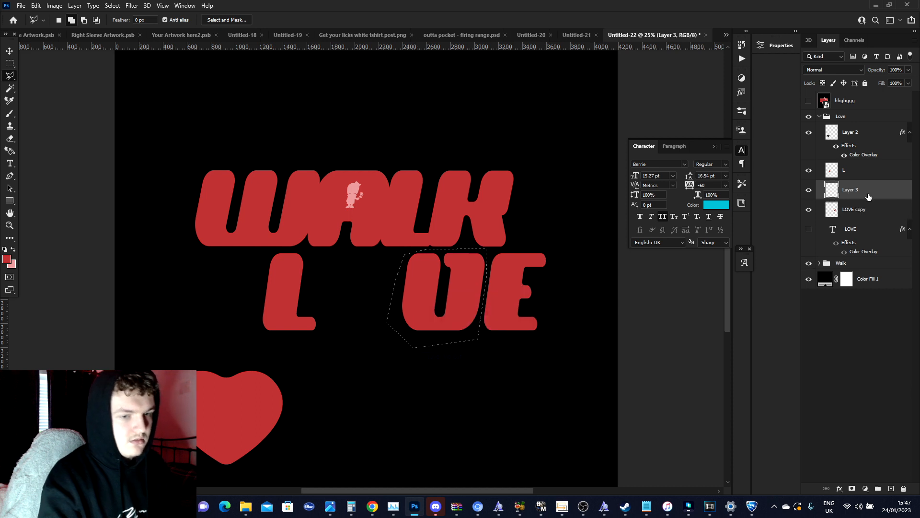
pyautogui.doubleClick(850, 189)
pyautogui.press('capslock')
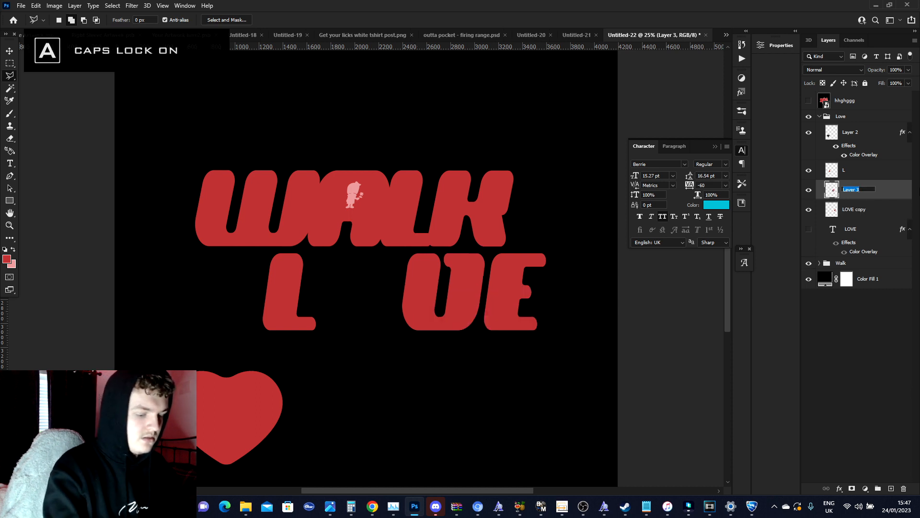
pyautogui.write('V')
pyautogui.press('capslock')
pyautogui.press('Return')
# - Rename the remaining LOVE copy layer as E
pyautogui.click(874, 216)
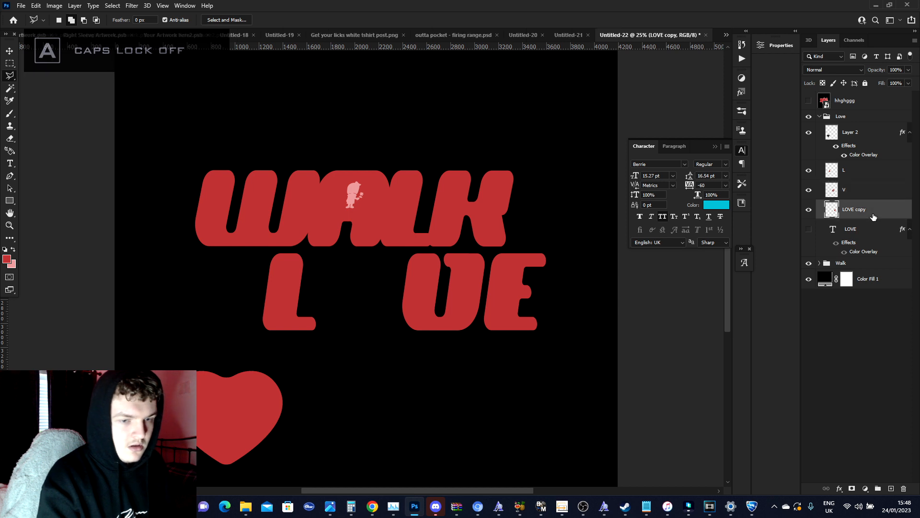
pyautogui.doubleClick(854, 209)
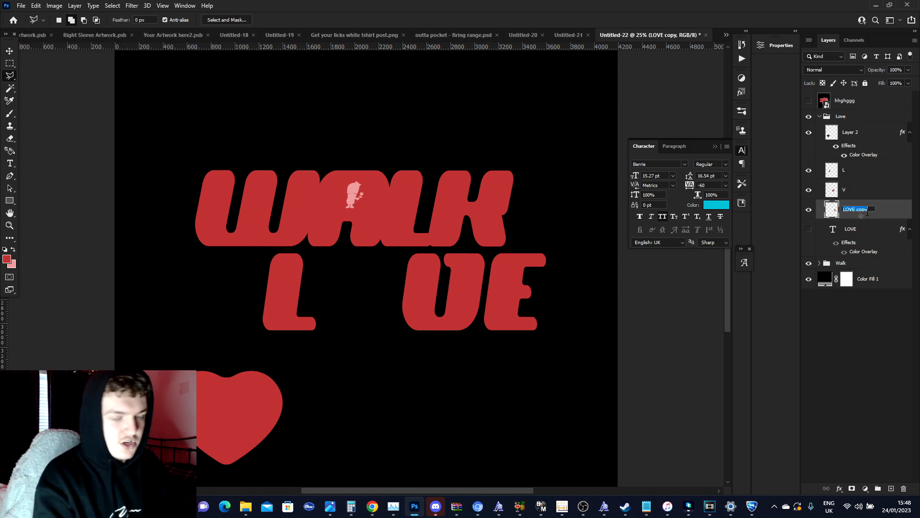
pyautogui.press('capslock')
pyautogui.write('E')
pyautogui.press('Return')
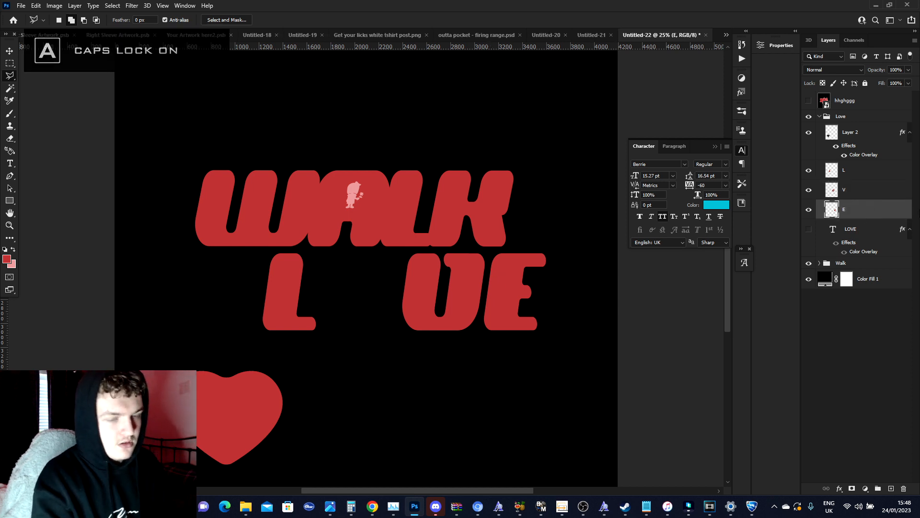
# - Check the letter and heart layers by toggling their visibility, and show the original LOVE text layer
pyautogui.click(809, 190)
pyautogui.click(810, 190)
pyautogui.click(809, 170)
pyautogui.click(809, 171)
pyautogui.click(810, 209)
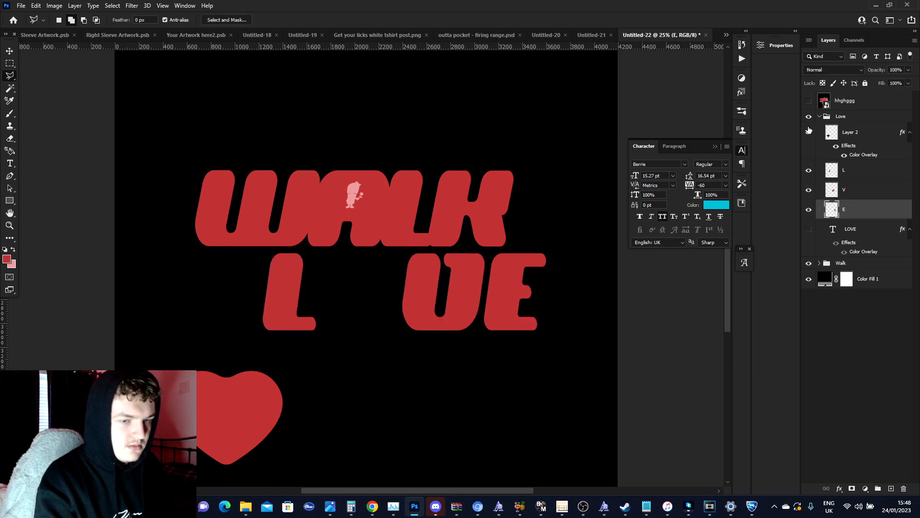
pyautogui.click(810, 133)
pyautogui.click(809, 133)
pyautogui.click(808, 230)
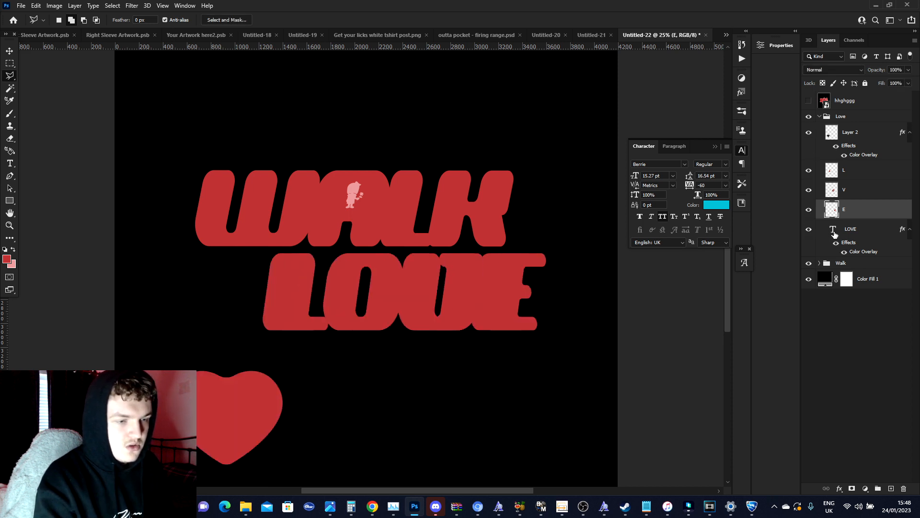
pyautogui.click(845, 232)
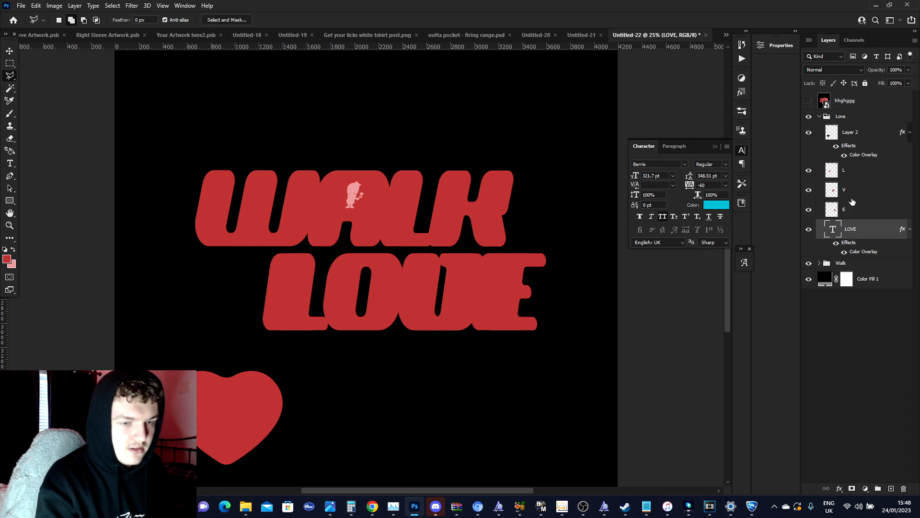
# - Group the L, V, E and heart (Layer 2) layers and name the group Spaced out love
pyautogui.click(848, 172)
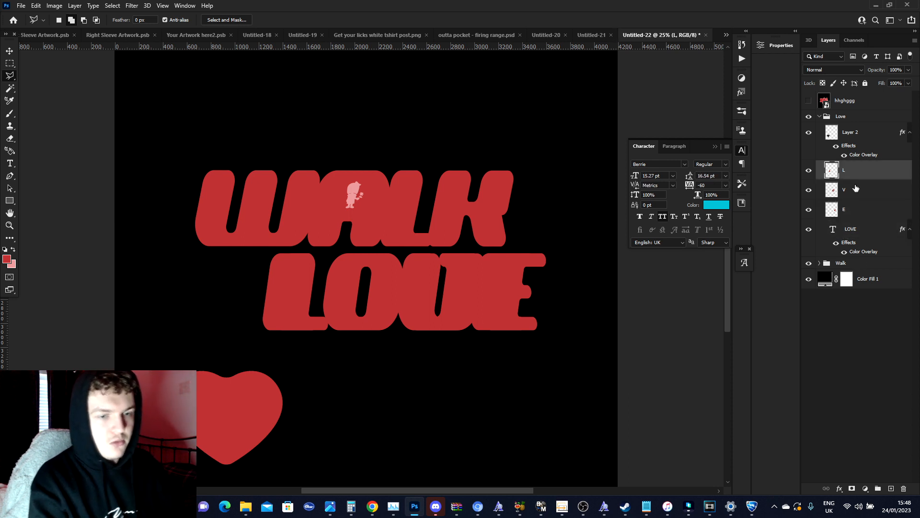
pyautogui.keyDown('shift'); pyautogui.click(857, 198); pyautogui.keyUp('shift')
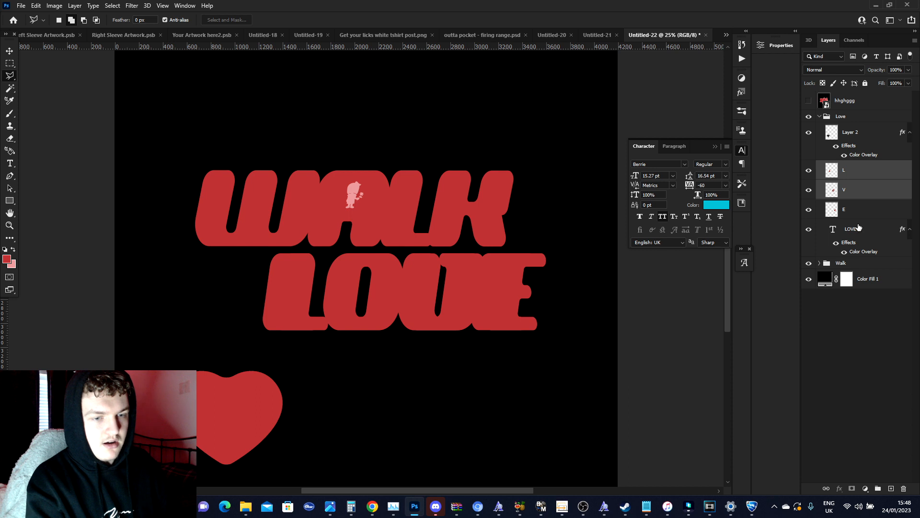
pyautogui.keyDown('shift'); pyautogui.click(845, 211); pyautogui.keyUp('shift')
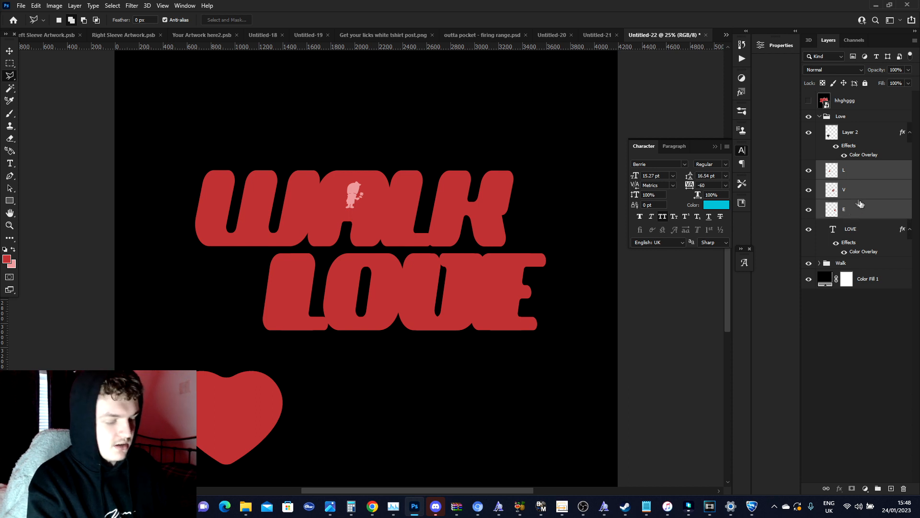
pyautogui.keyDown('shift'); pyautogui.click(847, 136); pyautogui.keyUp('shift')
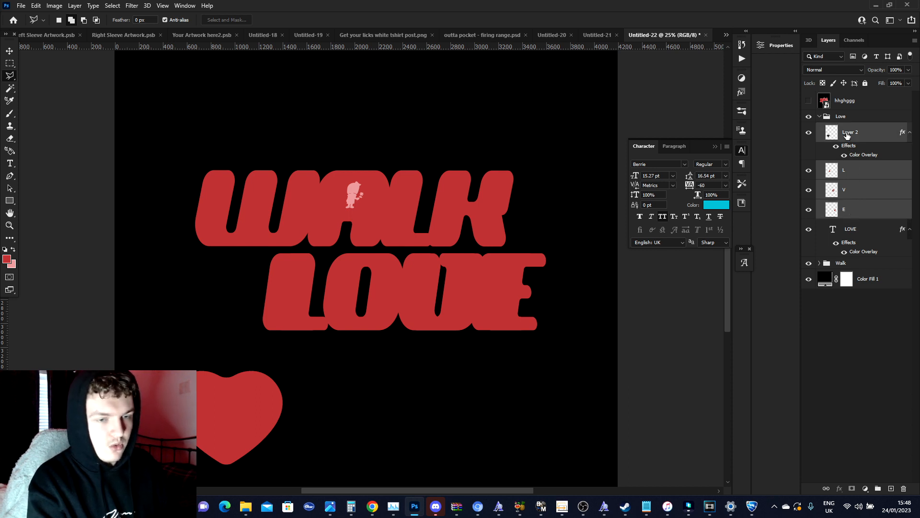
pyautogui.click(877, 489)
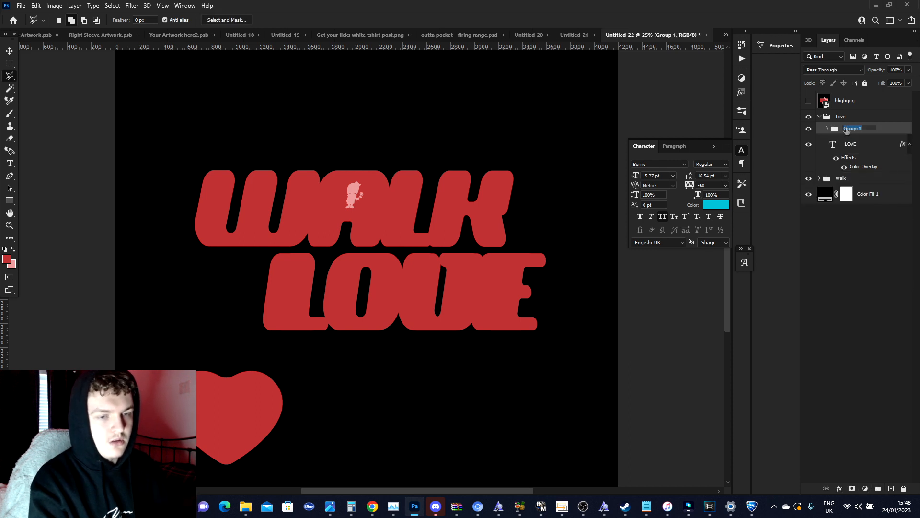
pyautogui.press('capslock')
pyautogui.press('capslock')
pyautogui.write('S')
pyautogui.press('capslock')
pyautogui.press('BackSpace')
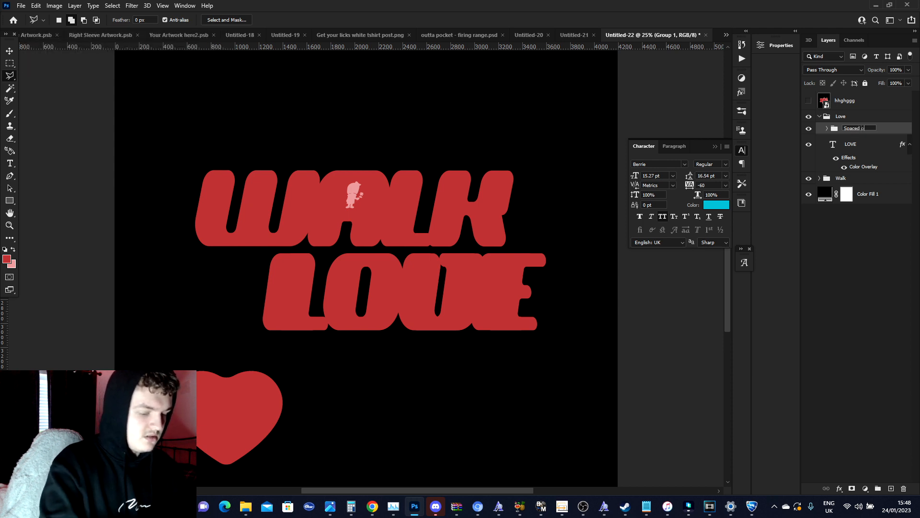
pyautogui.press('Return')
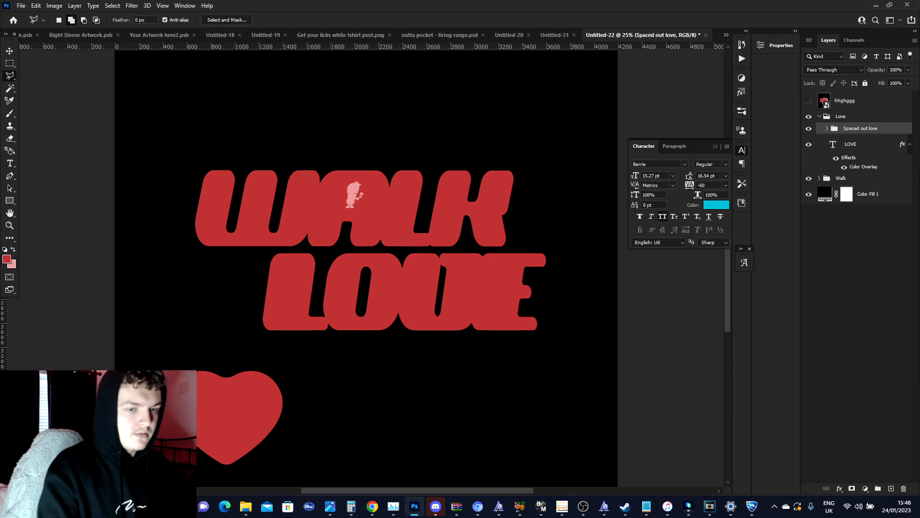
# - Apply a Color Overlay in blue 1019cc to the Spaced out love group
pyautogui.rightClick(857, 132)
pyautogui.click(833, 107)
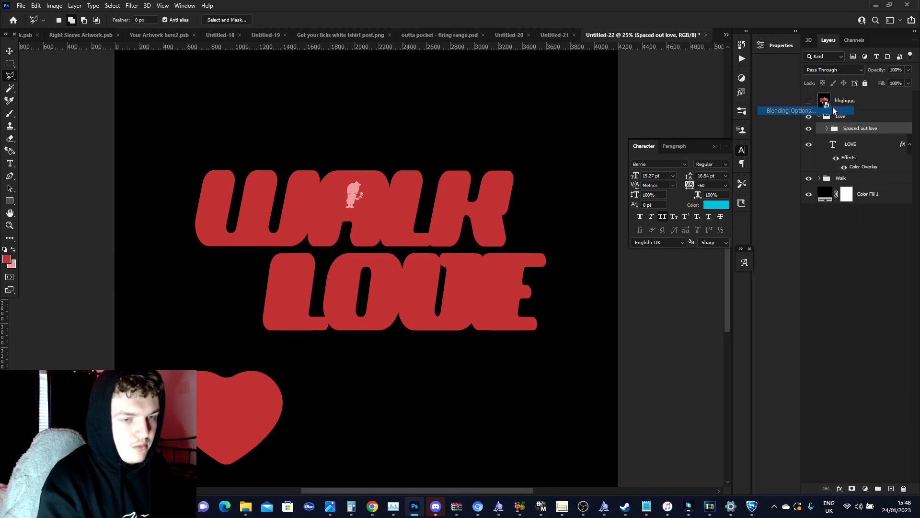
pyautogui.click(780, 111)
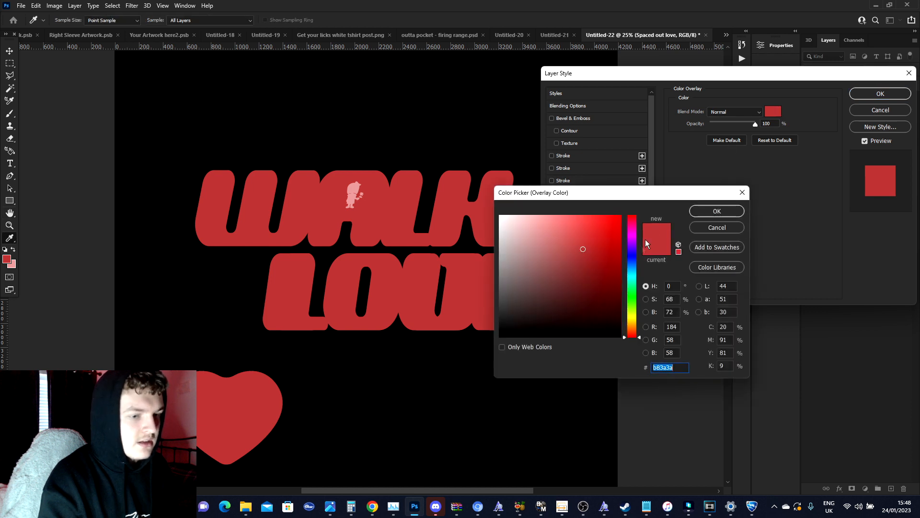
pyautogui.moveTo(635, 251); pyautogui.dragTo(611, 239)
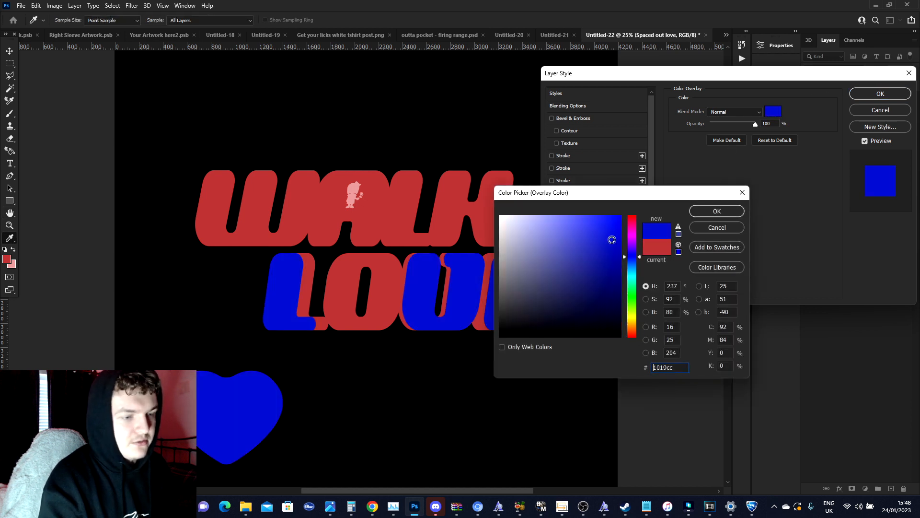
pyautogui.click(717, 211)
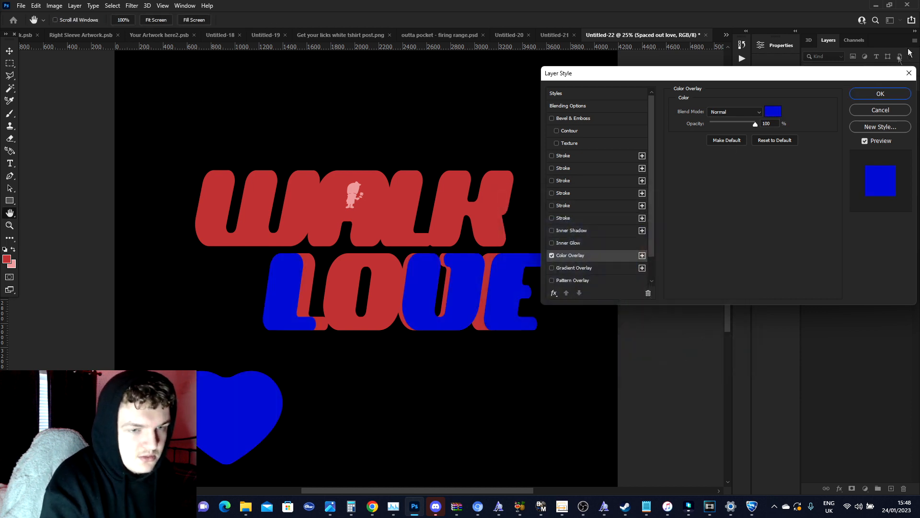
pyautogui.click(881, 94)
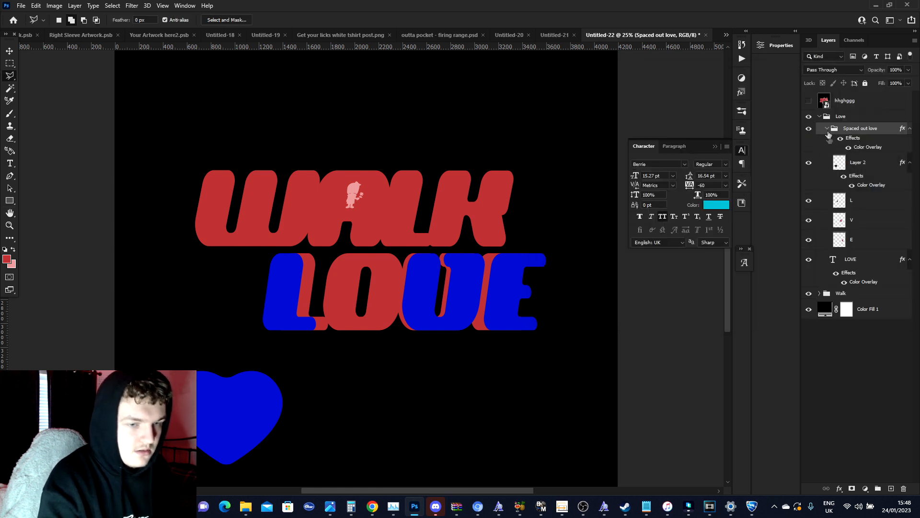
# - Shift the blue L layer right until it meets the red O of the original LOVE text
pyautogui.click(860, 206)
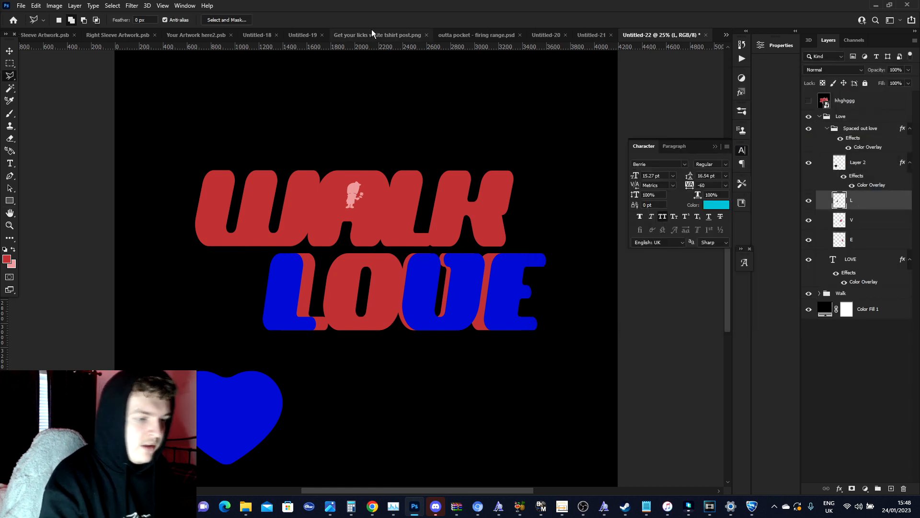
pyautogui.click(9, 51)
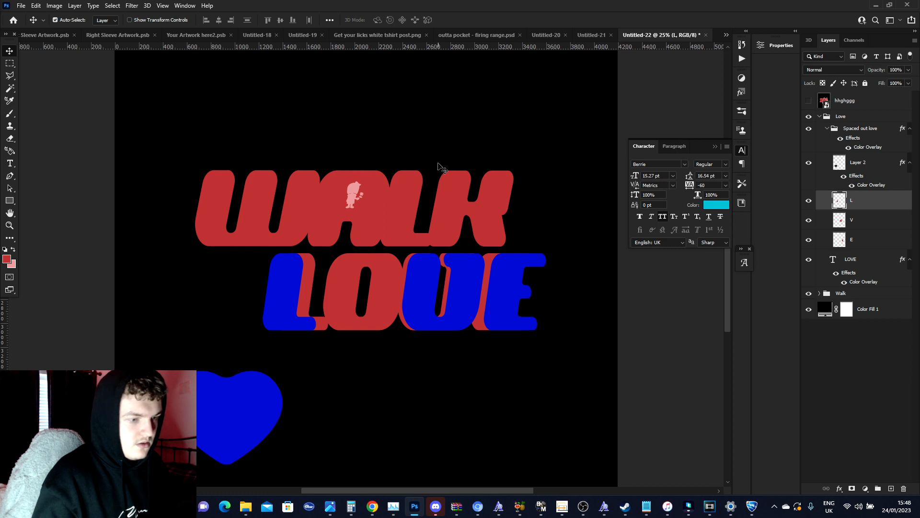
pyautogui.hotkey('ctrl', 't')
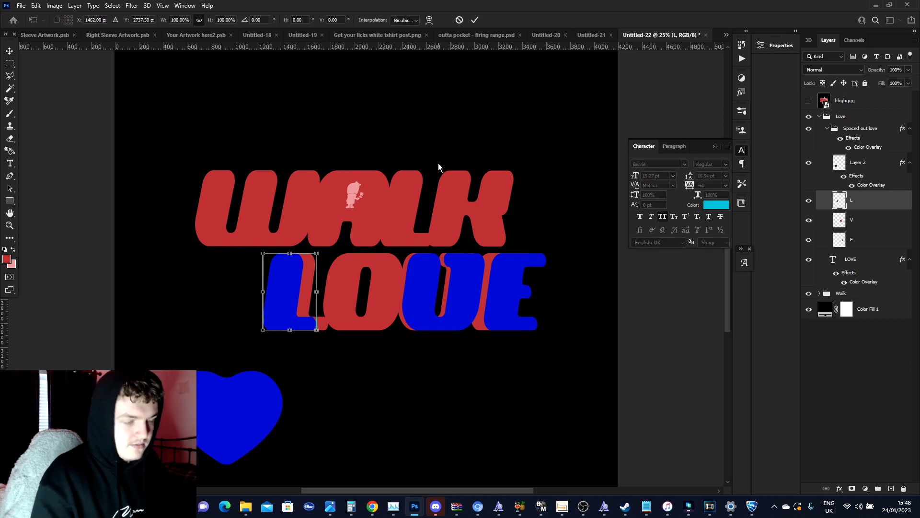
pyautogui.hotkey('shift', 'Right')
pyautogui.hotkey('shift', 'Right')
pyautogui.hotkey('shift', 'Right')
pyautogui.hotkey('shift', 'Right')
pyautogui.hotkey('shift', 'Right')
pyautogui.hotkey('shift', 'Right')
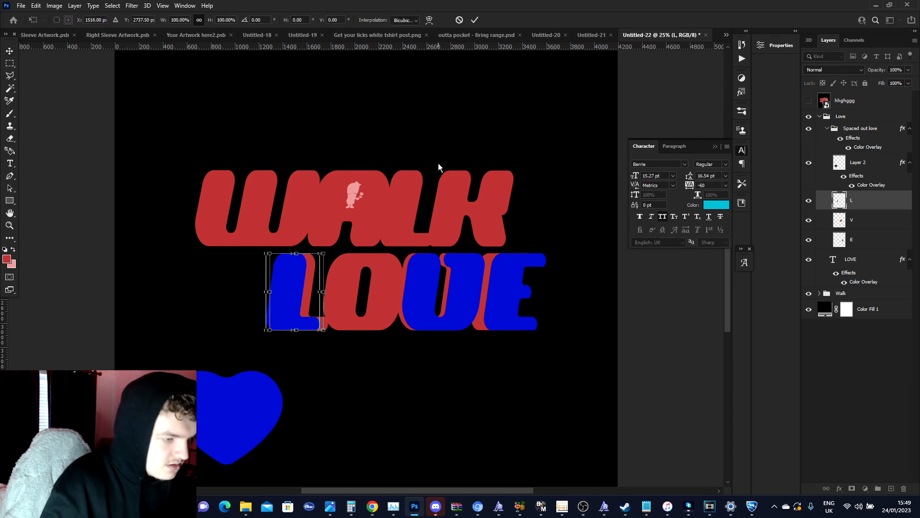
pyautogui.hotkey('shift', 'Right')
pyautogui.hotkey('shift', 'Right')
pyautogui.hotkey('shift', 'Right')
pyautogui.hotkey('shift', 'Right')
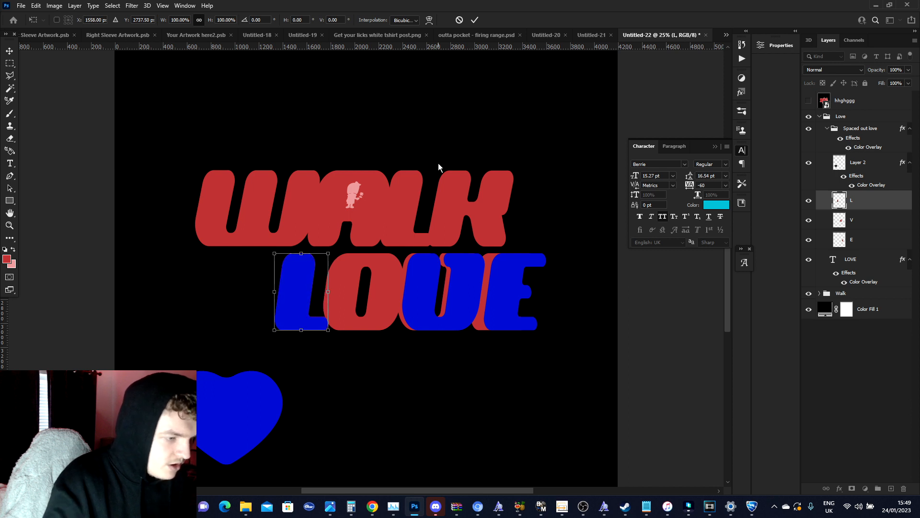
pyautogui.press('Return')
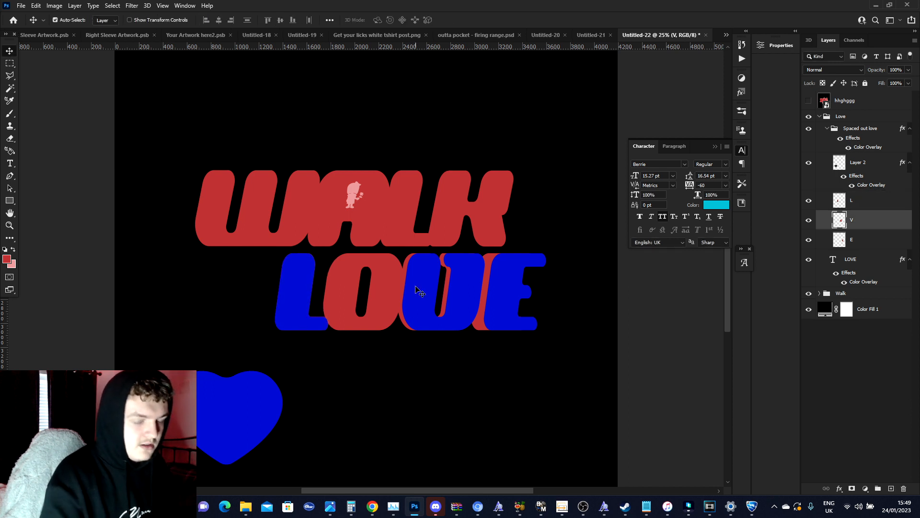
# - Nudge the V layer left until it lines up with the V of the original LOVE text beside the O
pyautogui.hotkey('shift', 'Left')
pyautogui.hotkey('shift', 'Left')
pyautogui.hotkey('shift', 'Left')
pyautogui.hotkey('shift', 'Left')
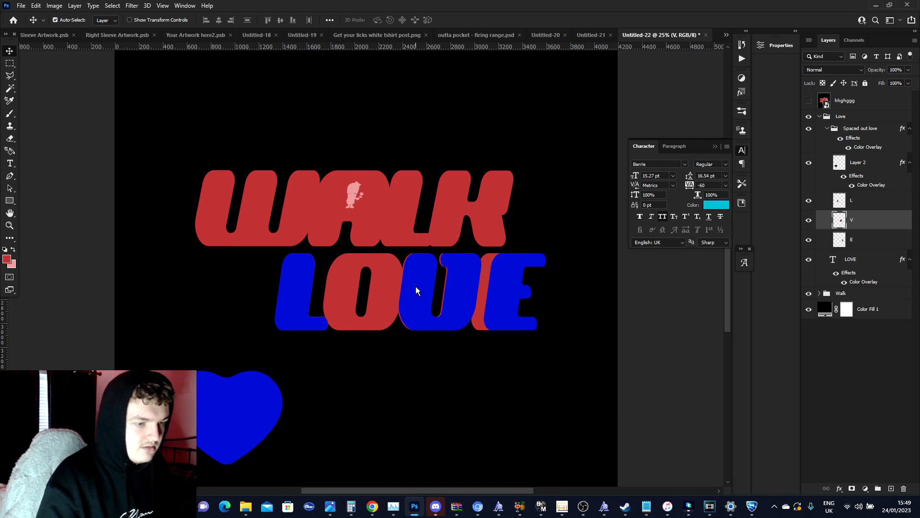
pyautogui.hotkey('shift', 'Right')
pyautogui.hotkey('shift', 'Right')
pyautogui.hotkey('shift', 'Right')
pyautogui.hotkey('shift', 'Right')
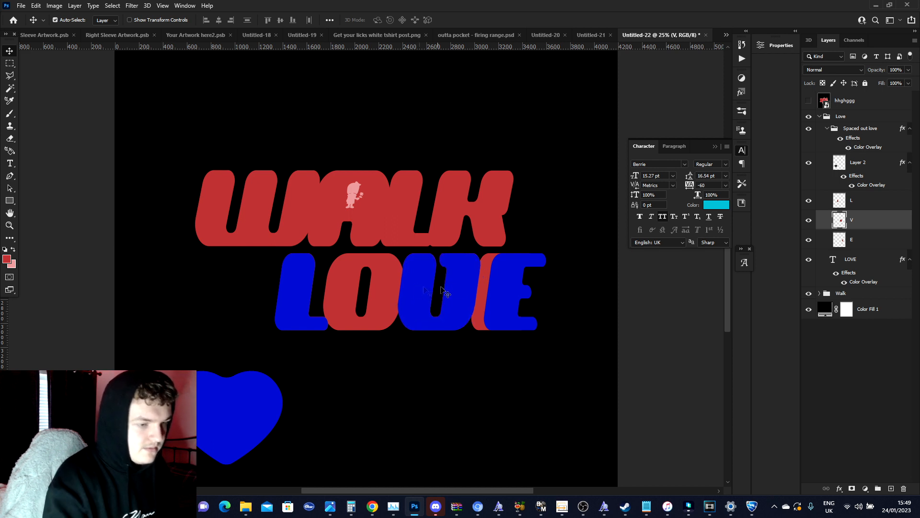
# - Nudge the E layer left to meet the V, and hide the original LOVE text layer
pyautogui.click(502, 293)
pyautogui.hotkey('shift', 'Left')
pyautogui.hotkey('shift', 'Left')
pyautogui.hotkey('shift', 'Left')
pyautogui.hotkey('shift', 'Left')
pyautogui.hotkey('shift', 'Left')
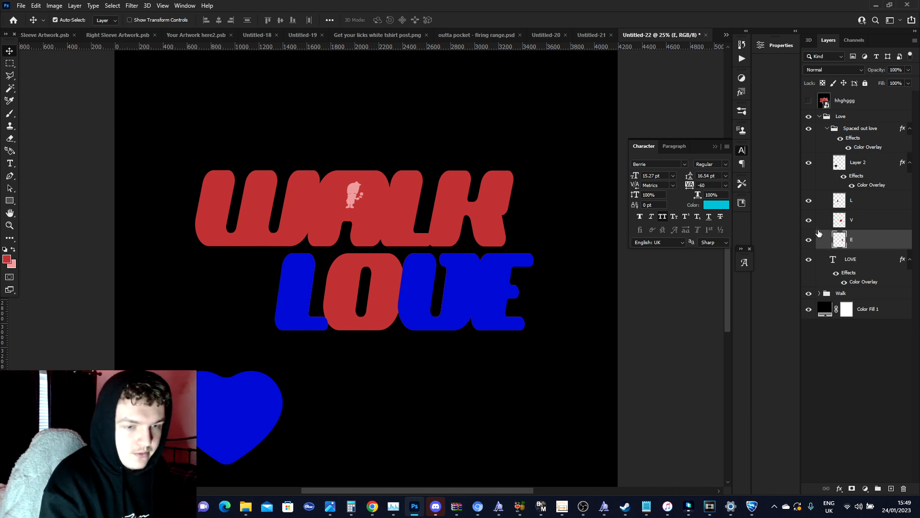
pyautogui.click(811, 261)
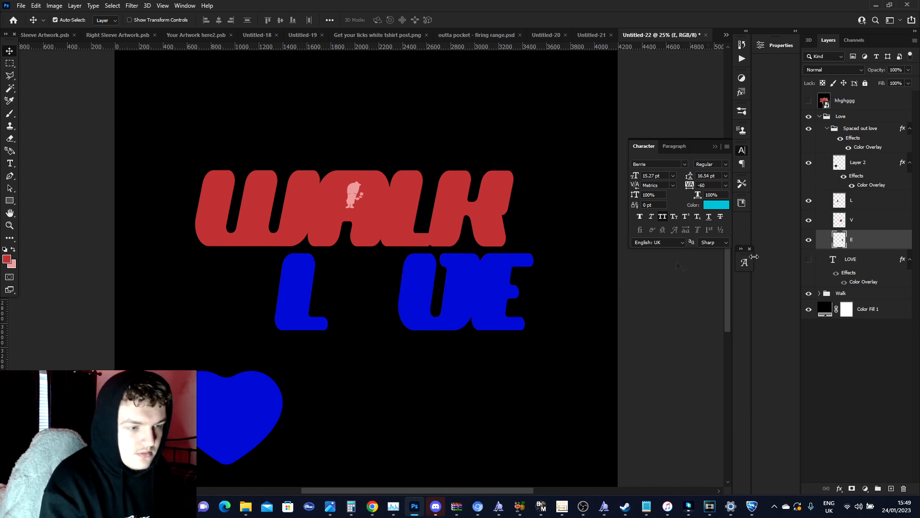
# - Turn off the Spaced out love group's Color Overlay and move the heart into the gap between L and V
pyautogui.click(212, 418)
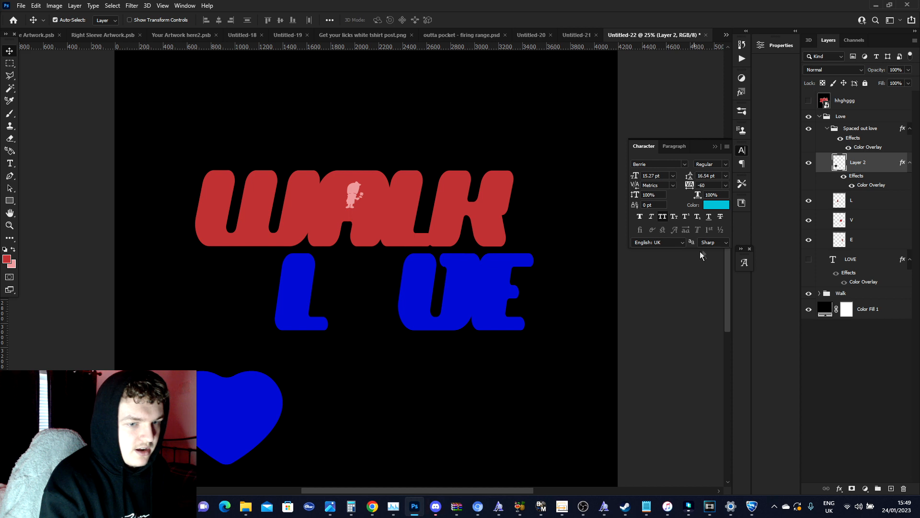
pyautogui.click(850, 147)
pyautogui.moveTo(232, 421); pyautogui.dragTo(370, 293)
# - Scale the heart down proportionally to about 73% so it fits between the L and the V
pyautogui.hotkey('ctrl', 't')
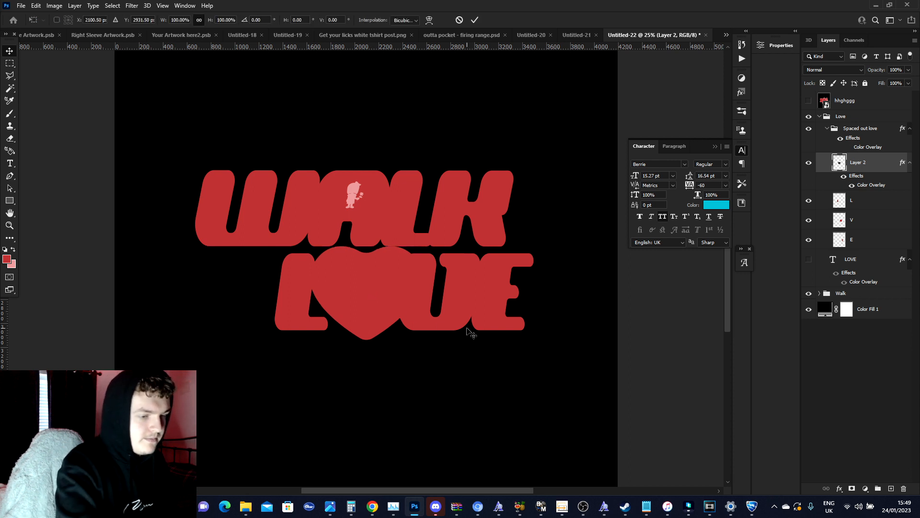
pyautogui.moveTo(444, 315); pyautogui.dragTo(415, 309)
pyautogui.moveTo(291, 318); pyautogui.dragTo(301, 315)
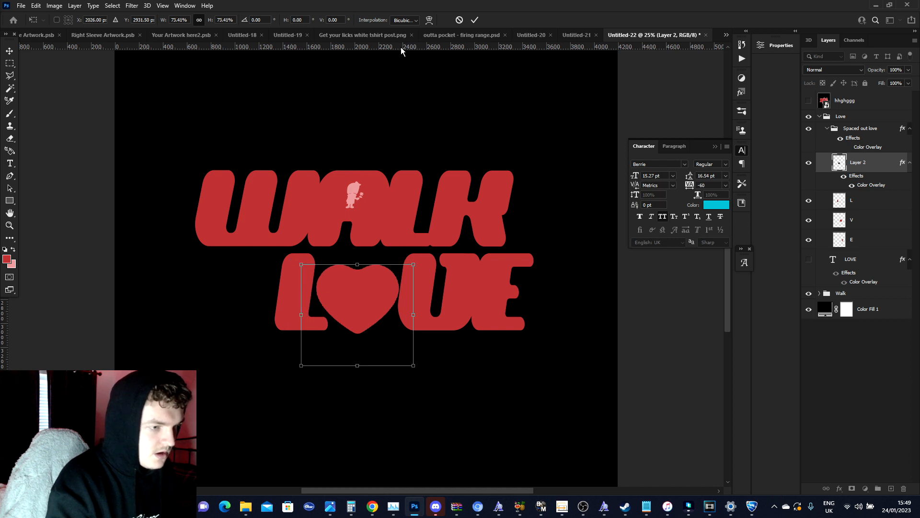
# - Add a horizontal guide along the baseline of LOVE and raise the heart until its tip rests on it
pyautogui.moveTo(401, 47); pyautogui.dragTo(438, 329)
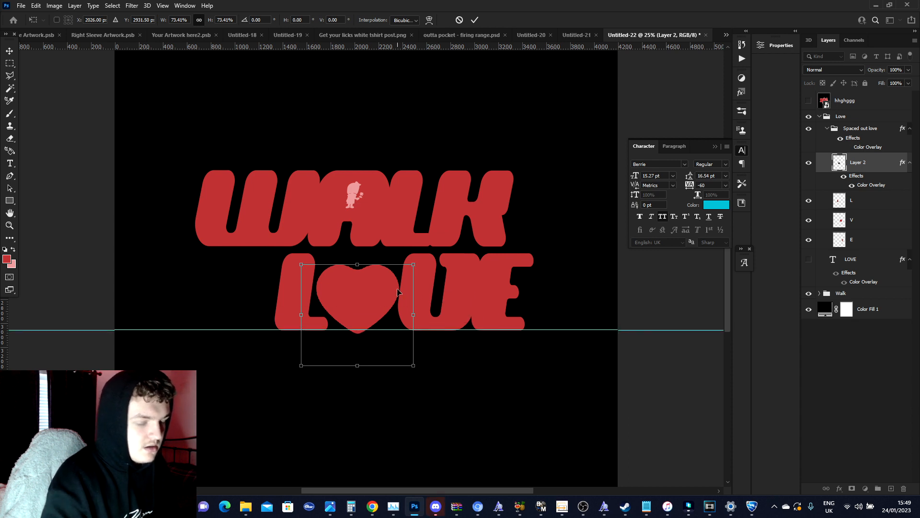
pyautogui.press('Up')
pyautogui.press('Up')
pyautogui.press('Up')
pyautogui.press('Up')
pyautogui.press('Up')
pyautogui.press('Up')
pyautogui.press('Up')
pyautogui.press('Up')
pyautogui.press('Up')
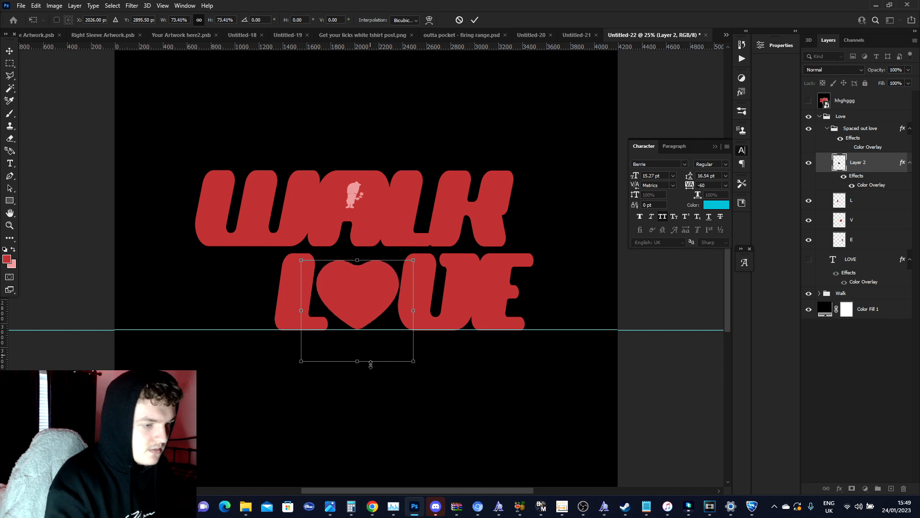
pyautogui.press('Return')
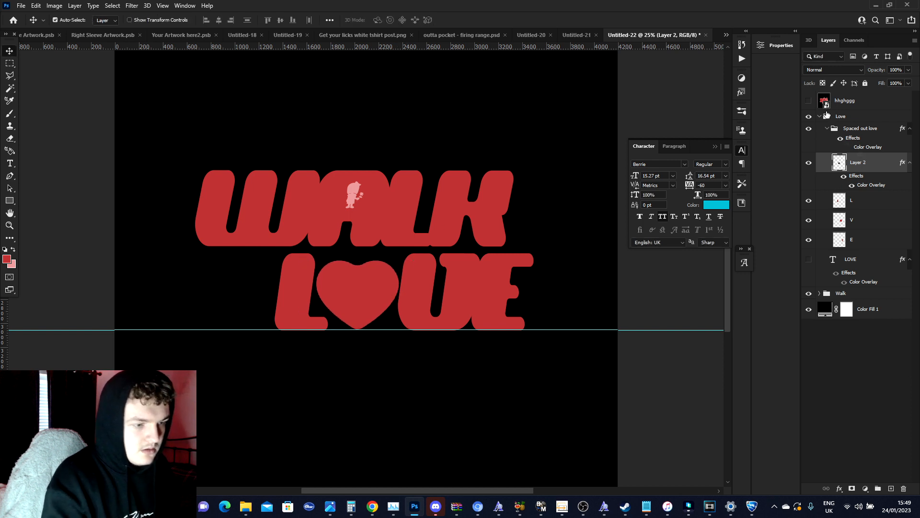
# - Compare with the hhghggg reference layer and enlarge the heart to about 106% to fill the gap between L and V
pyautogui.click(807, 102)
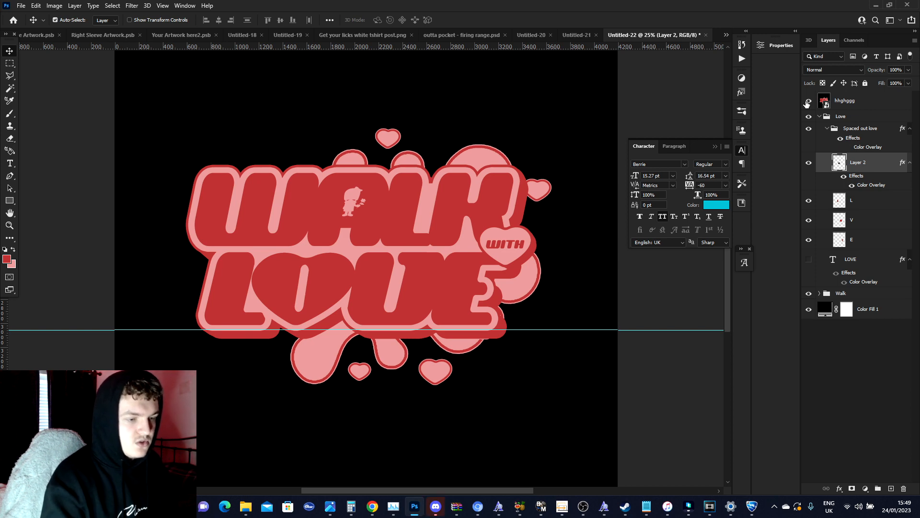
pyautogui.click(808, 102)
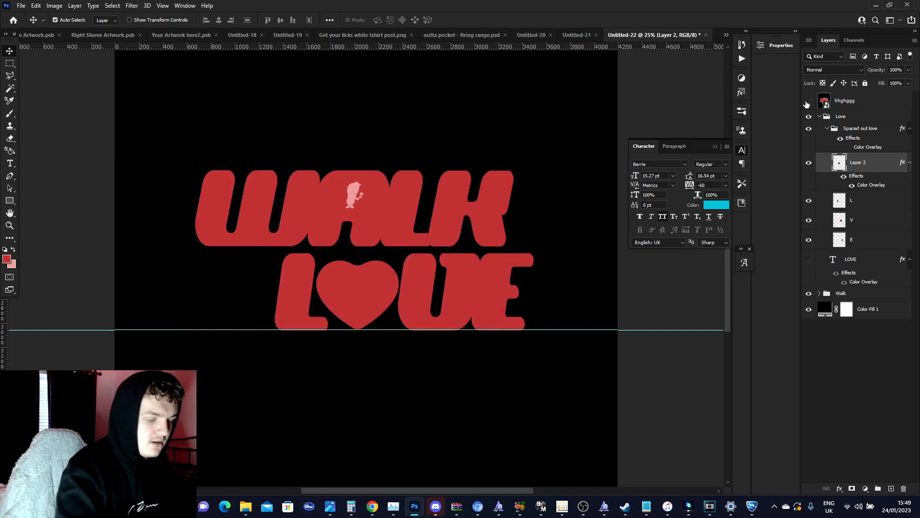
pyautogui.hotkey('ctrl', 't')
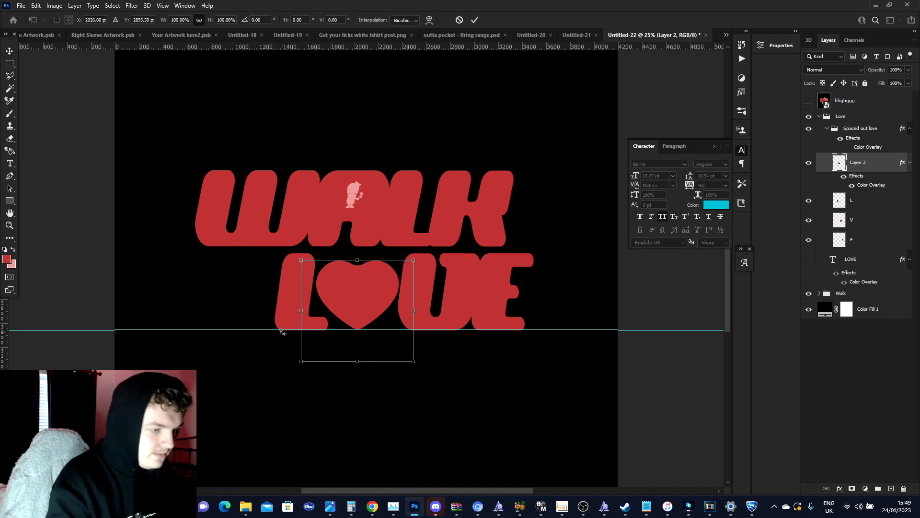
pyautogui.moveTo(304, 311); pyautogui.dragTo(299, 309)
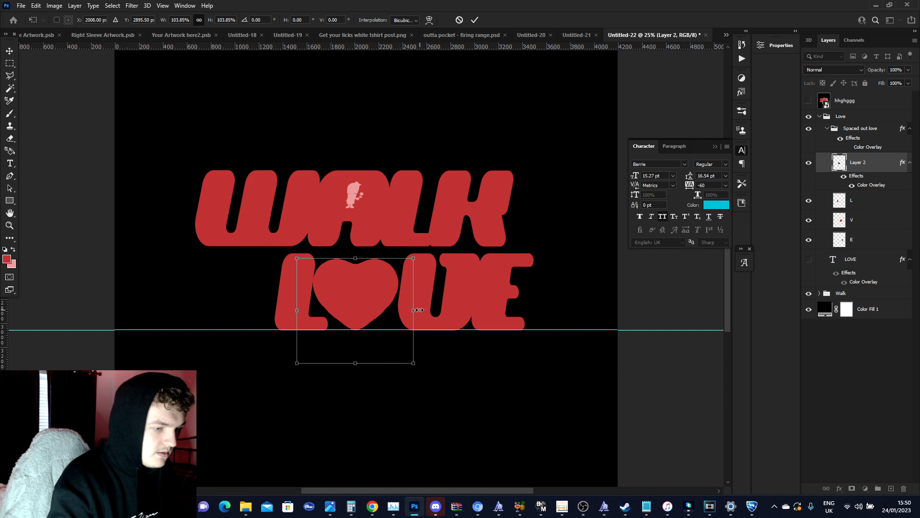
pyautogui.moveTo(421, 310); pyautogui.dragTo(422, 310)
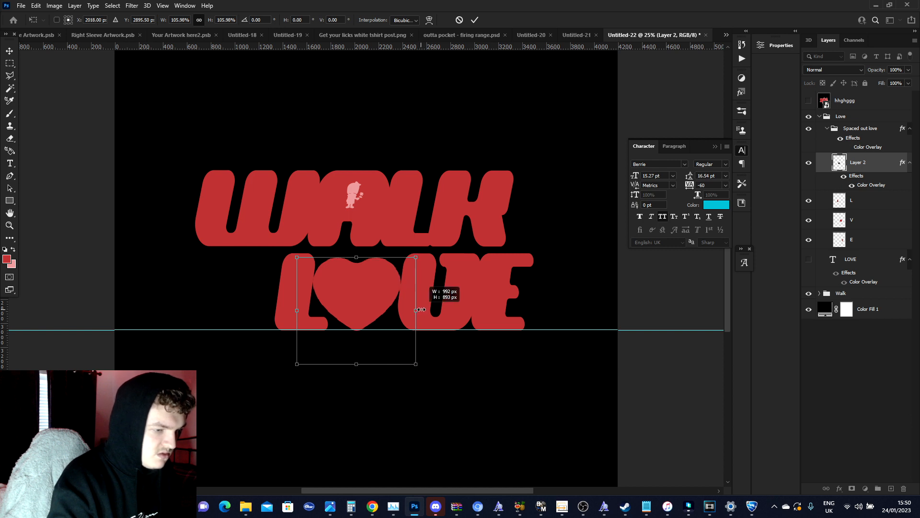
pyautogui.press('Return')
# - Add a horizontal guide along the top of LOVE and stretch the heart up to it, about 101.6% wide and 105% high
pyautogui.click(808, 101)
pyautogui.click(807, 102)
pyautogui.moveTo(380, 47); pyautogui.dragTo(448, 252)
pyautogui.hotkey('ctrl', 't')
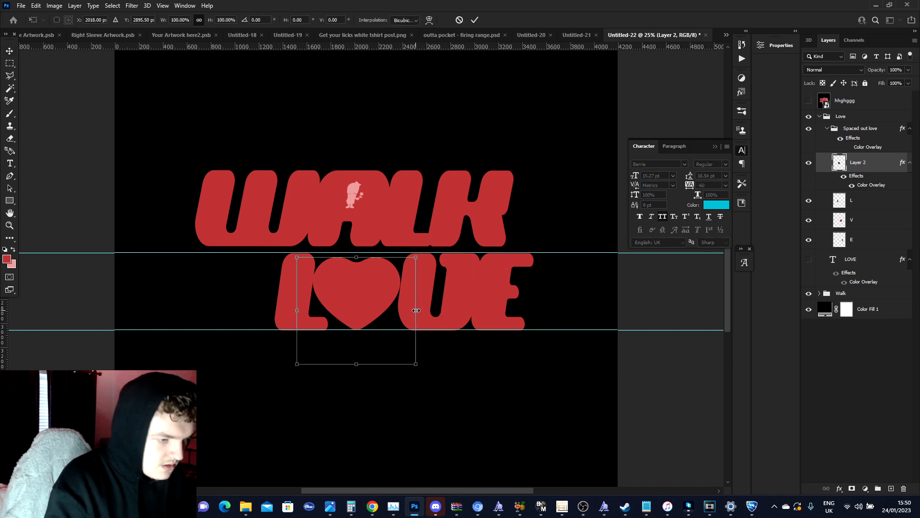
pyautogui.moveTo(417, 310); pyautogui.dragTo(418, 310)
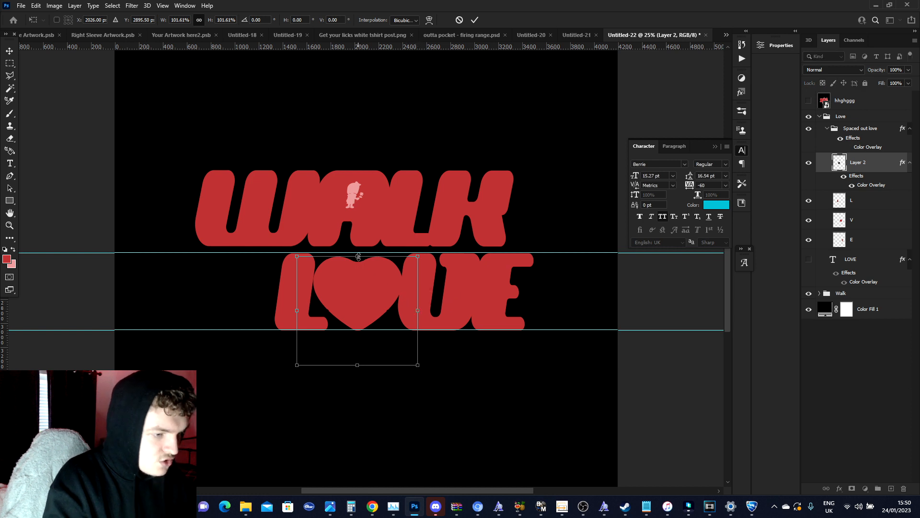
pyautogui.moveTo(358, 256); pyautogui.dragTo(359, 253)
pyautogui.press('Return')
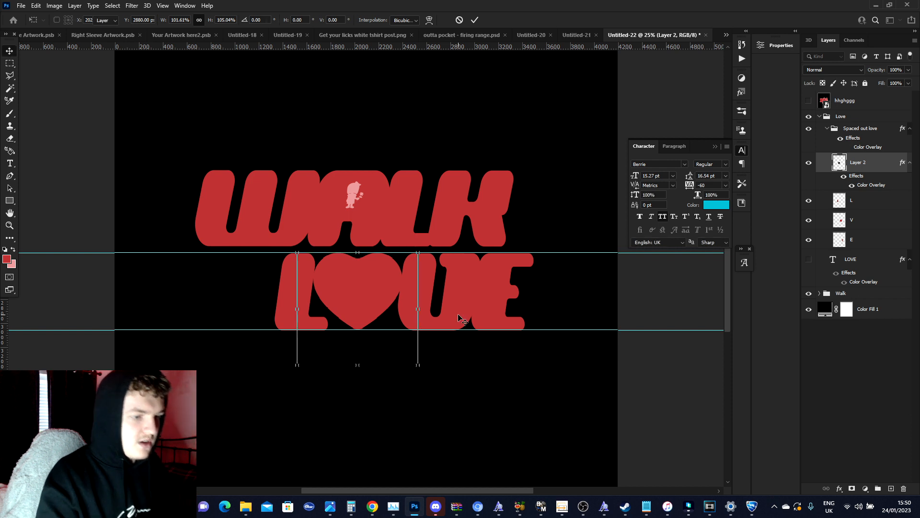
# - Hide the guides on the canvas and view the WALK LOVE lettering at 33.3%
pyautogui.click(163, 5)
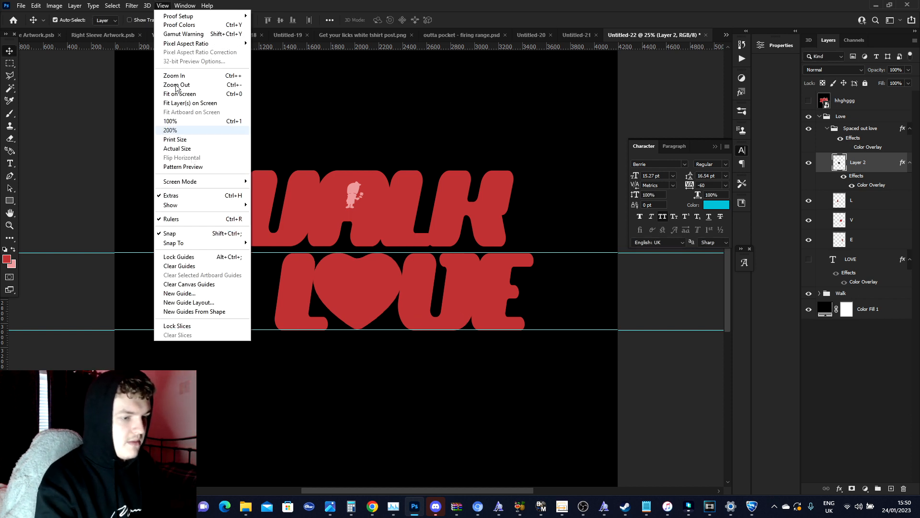
pyautogui.click(205, 196)
pyautogui.hotkey('ctrl', '-')
pyautogui.hotkey('ctrl', '-')
pyautogui.hotkey('ctrl', '+')
pyautogui.hotkey('ctrl', '+')
pyautogui.hotkey('ctrl', '+')
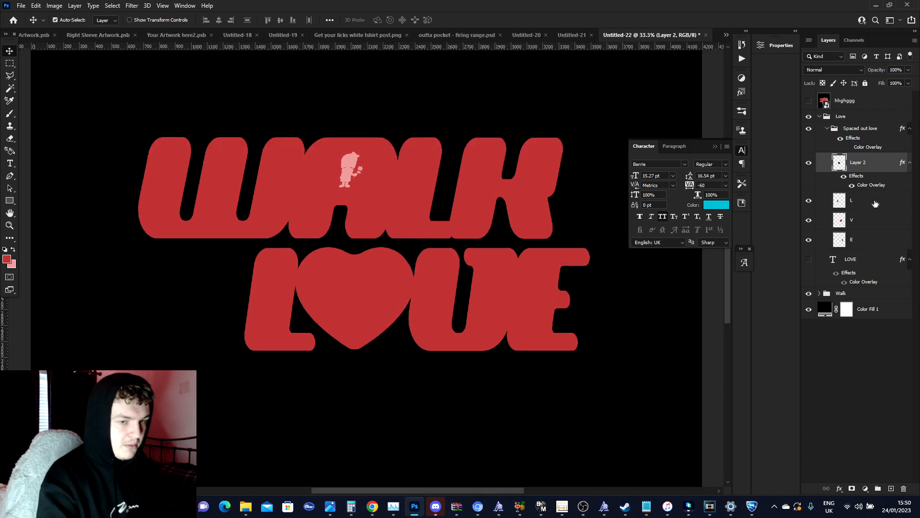
# - Compare the heart's size and fit with the reference artwork by toggling the hhghggg layer's visibility
pyautogui.click(808, 101)
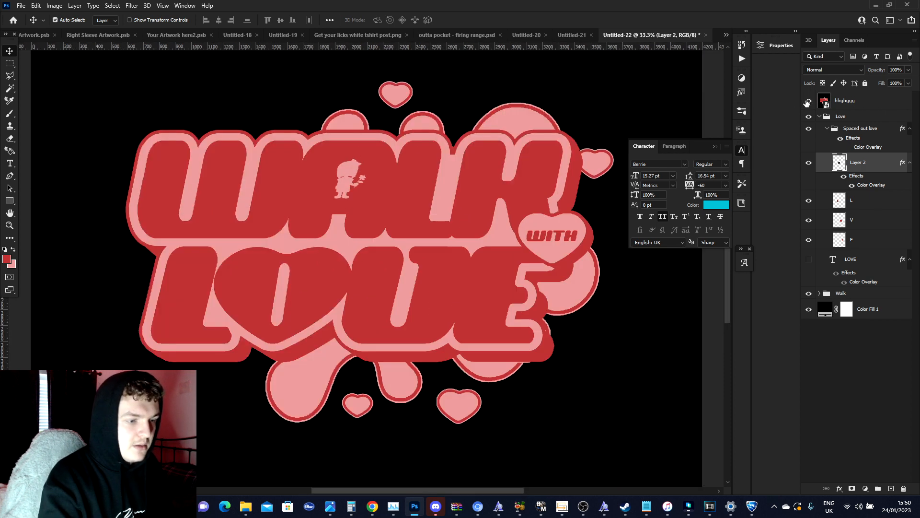
pyautogui.click(808, 100)
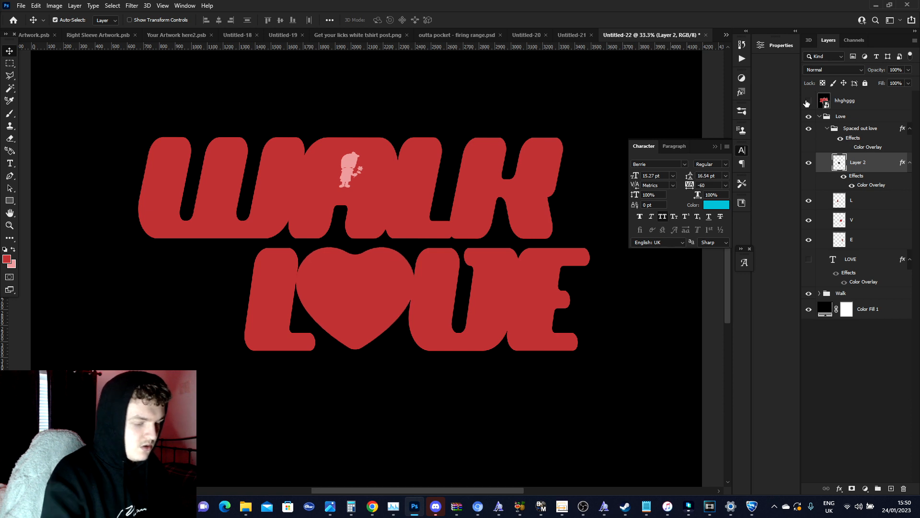
pyautogui.hotkey('ctrl', 't')
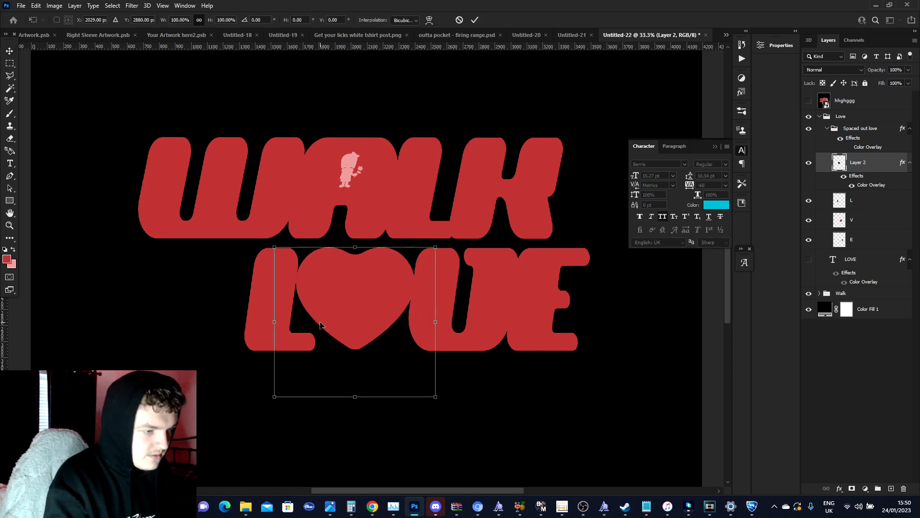
pyautogui.click(808, 100)
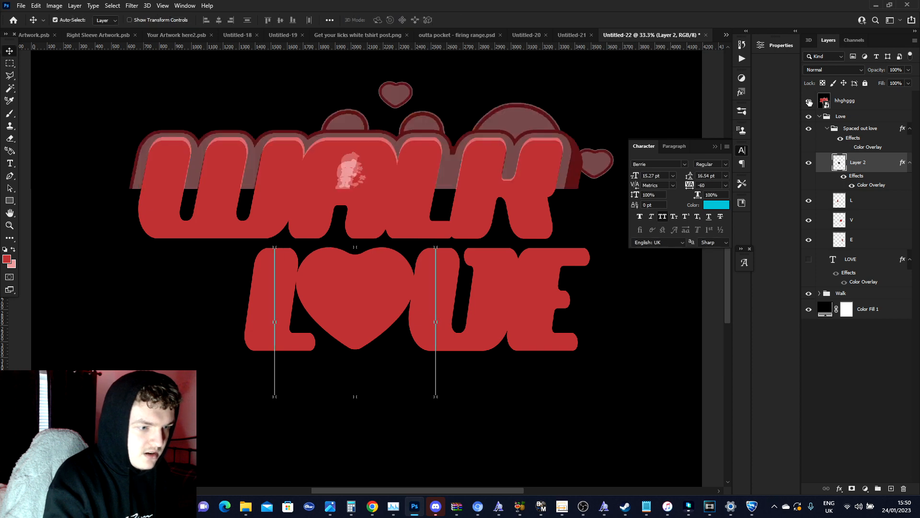
pyautogui.click(809, 101)
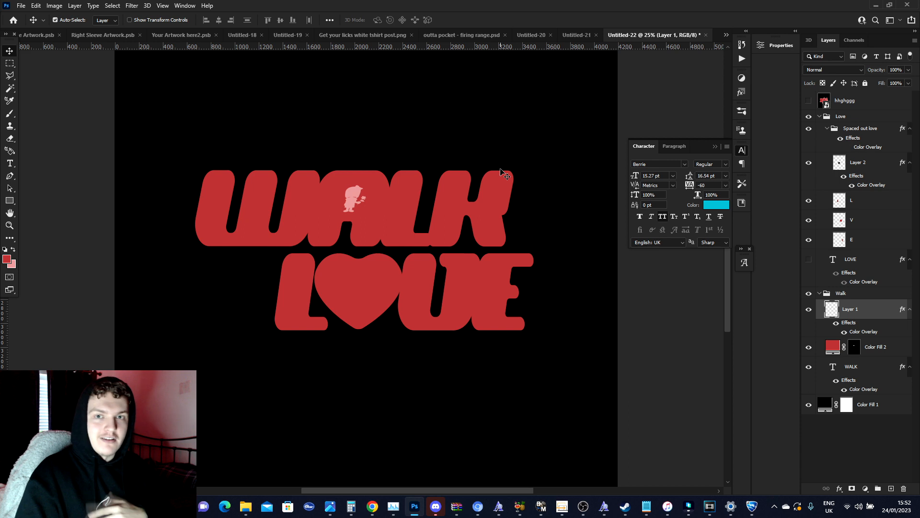
# - Place the white image with the black rounded bar above the Love group and rasterize its layer
pyautogui.hotkey('ctrl', 'shift', 'alt', 'e')
pyautogui.hotkey('ctrl', 'm')
pyautogui.click(600, 121)
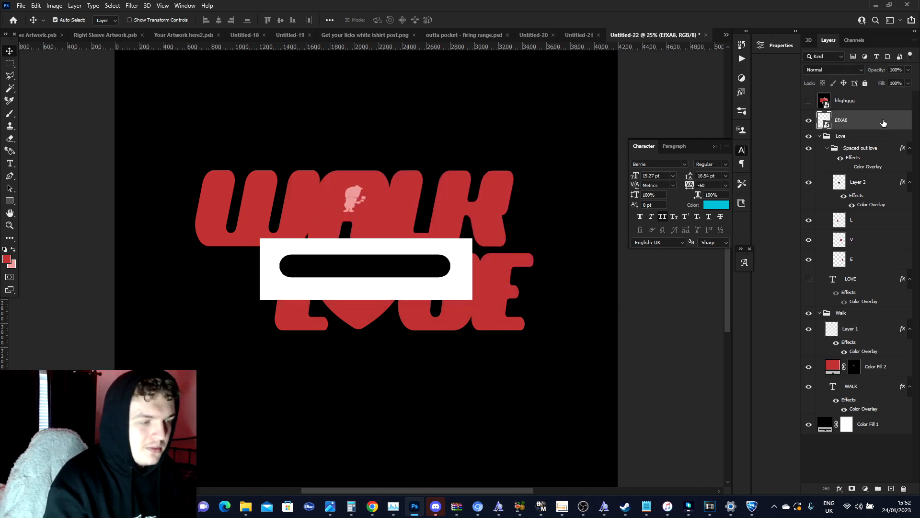
pyautogui.rightClick(833, 126)
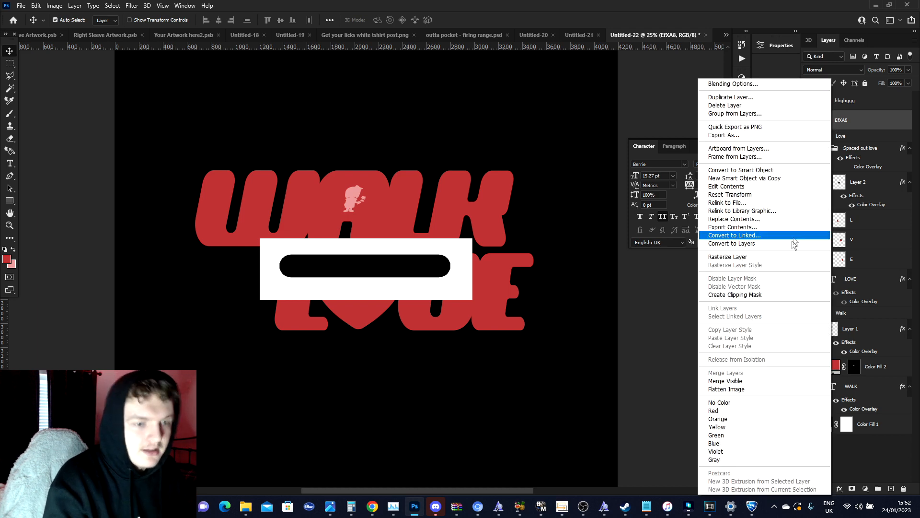
pyautogui.click(786, 258)
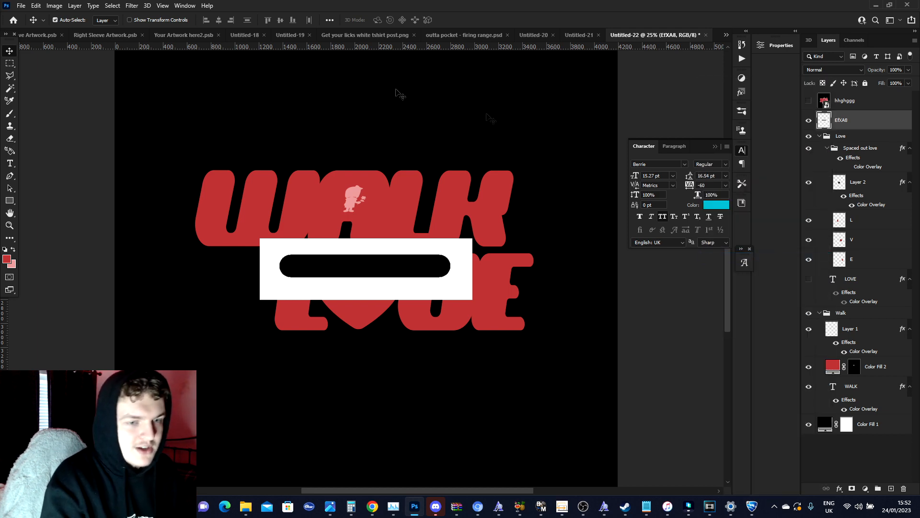
# - Select the black rounded bar with the Magic Wand, cut it onto its own layer, and delete the leftover white image layer
pyautogui.click(10, 89)
pyautogui.rightClick(10, 91)
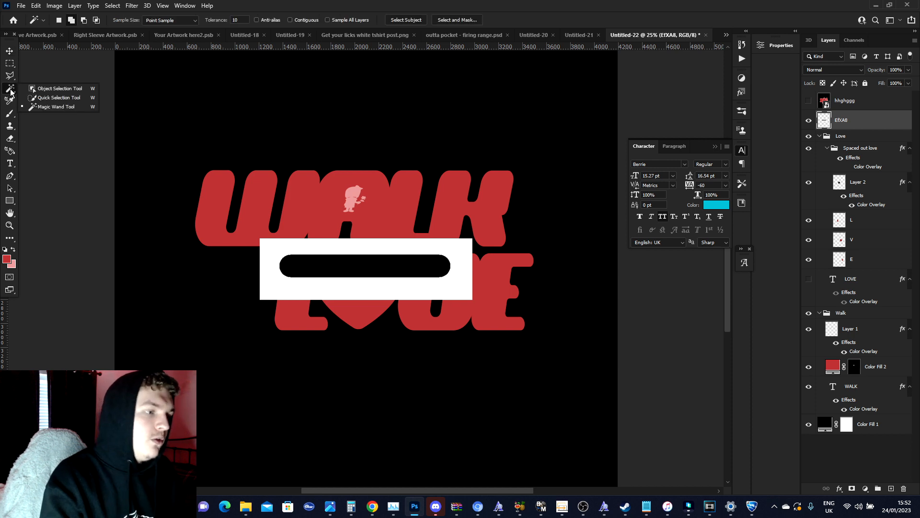
pyautogui.click(44, 107)
pyautogui.click(335, 269)
pyautogui.rightClick(336, 268)
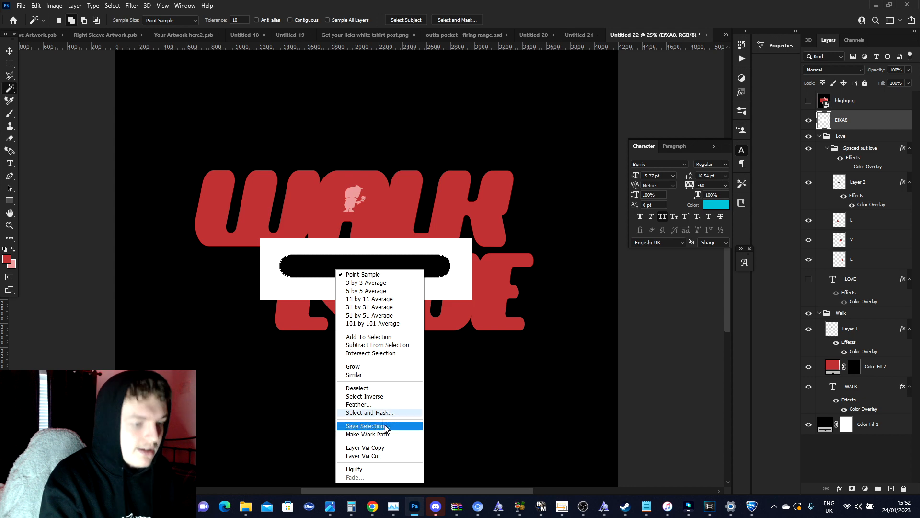
pyautogui.click(365, 456)
pyautogui.click(867, 142)
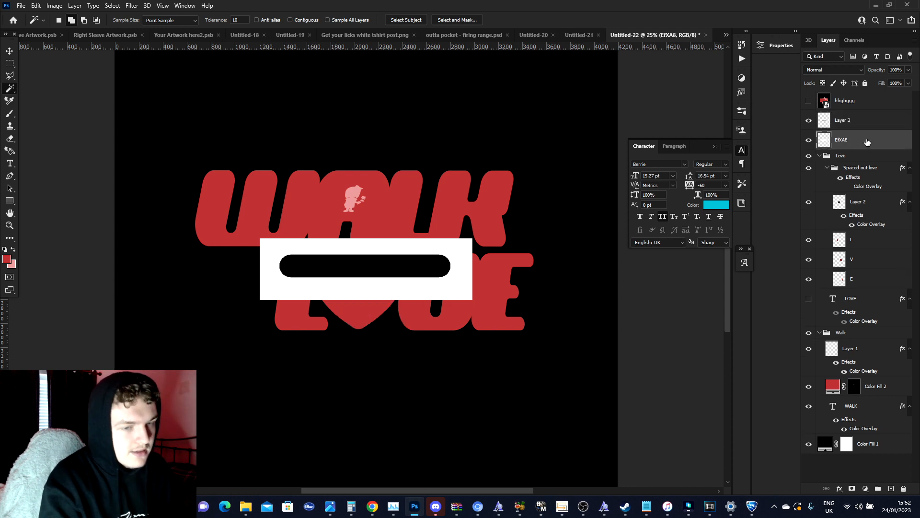
pyautogui.press('Delete')
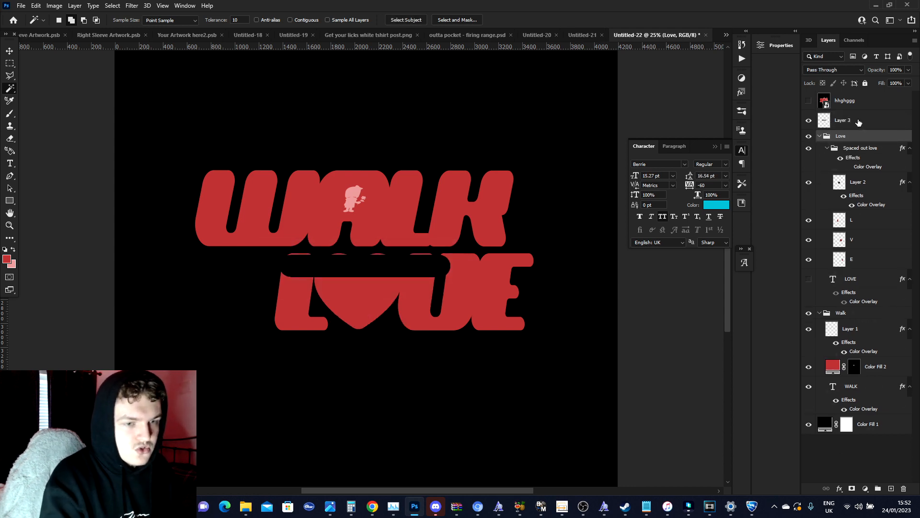
# - Give the bar layer a pink Color Overlay (df9797) sampled from the background colour swatch
pyautogui.rightClick(858, 119)
pyautogui.click(807, 109)
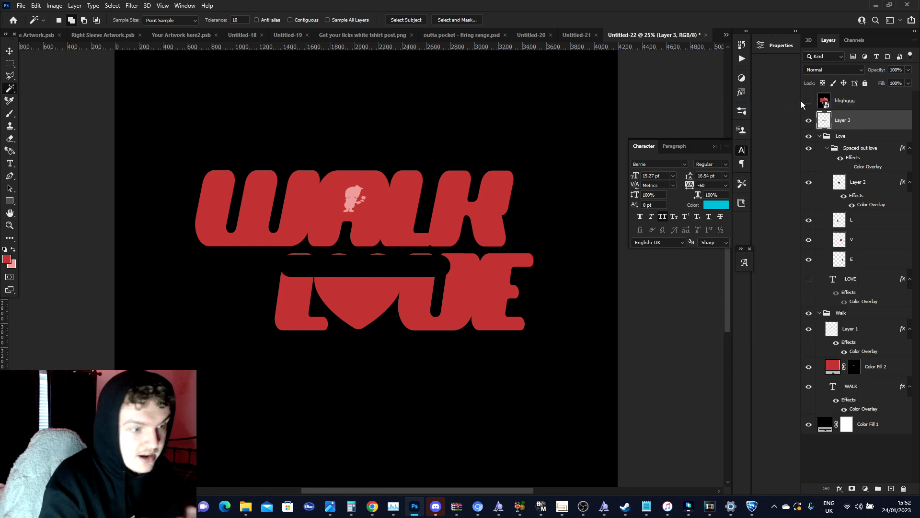
pyautogui.doubleClick(863, 120)
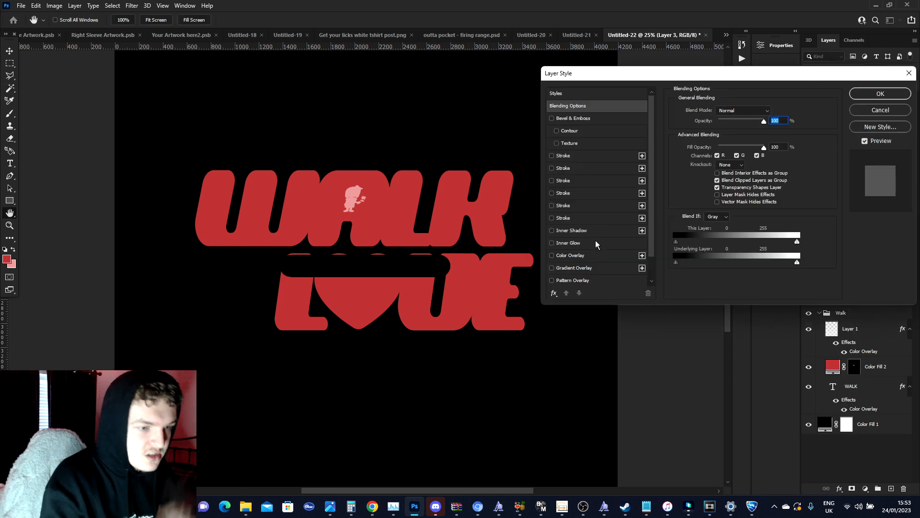
pyautogui.click(575, 255)
pyautogui.click(777, 112)
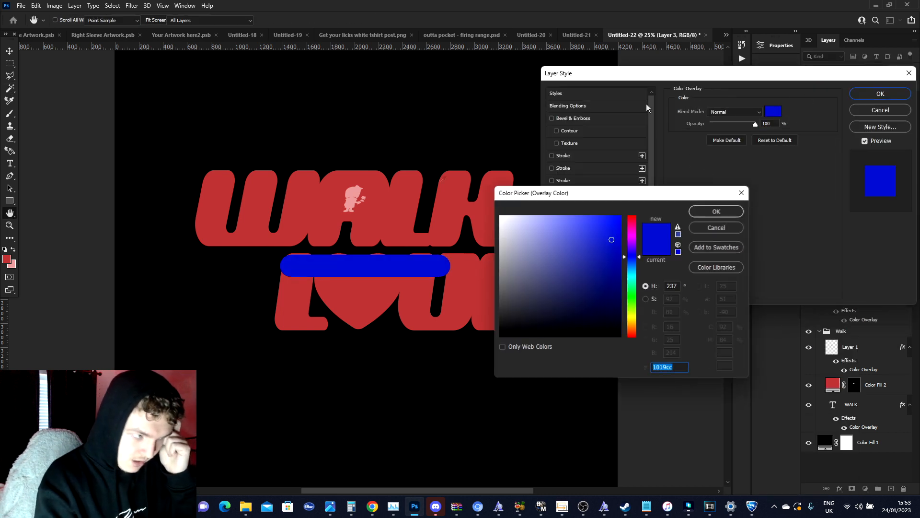
pyautogui.click(14, 264)
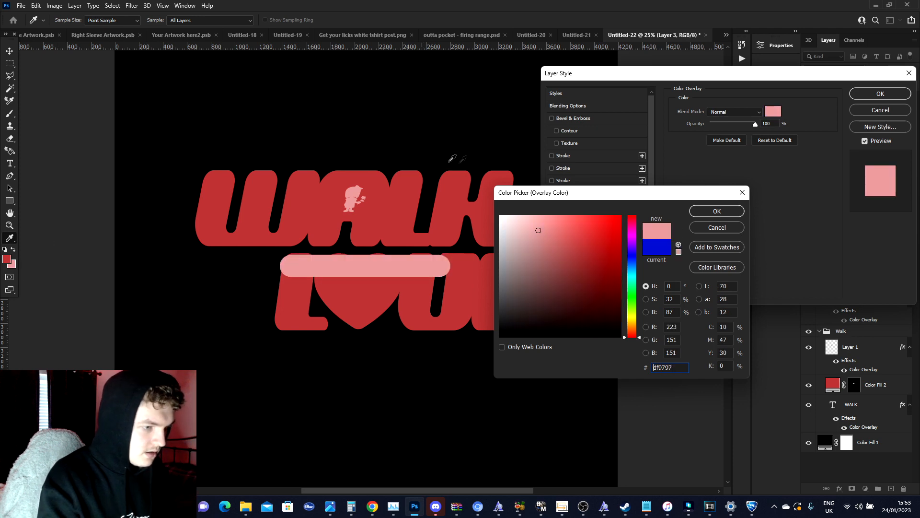
pyautogui.click(719, 211)
pyautogui.click(889, 96)
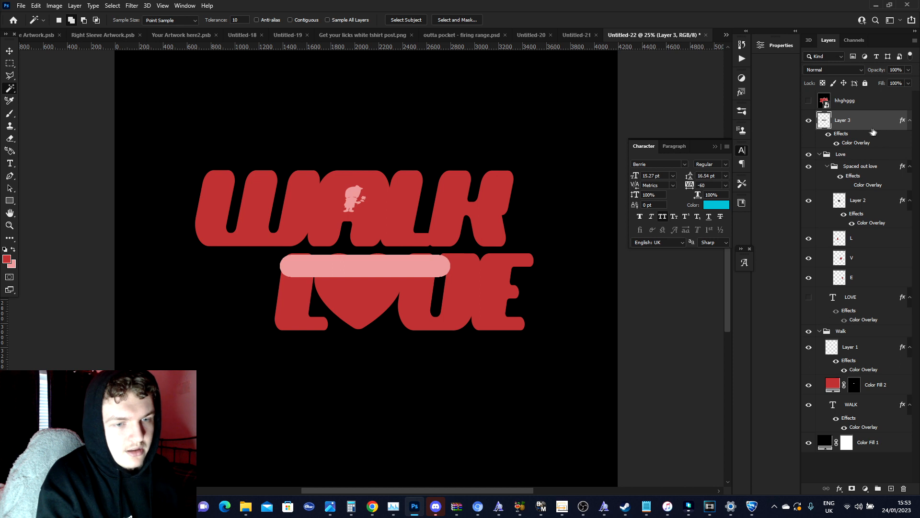
# - Move the bar layer above the heart in the Spaced out love group, then turn it upright and shrink it to about 33% inside the heart
pyautogui.moveTo(869, 125); pyautogui.dragTo(861, 178)
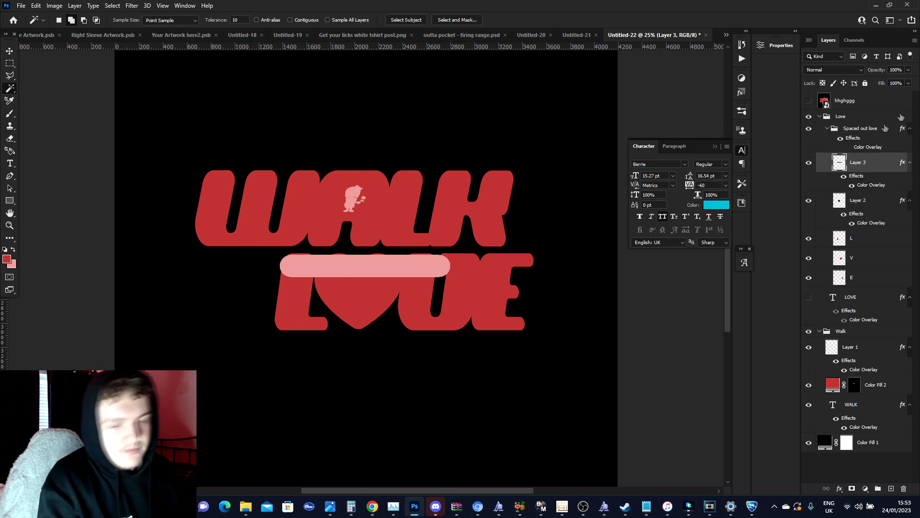
pyautogui.hotkey('ctrl', 't')
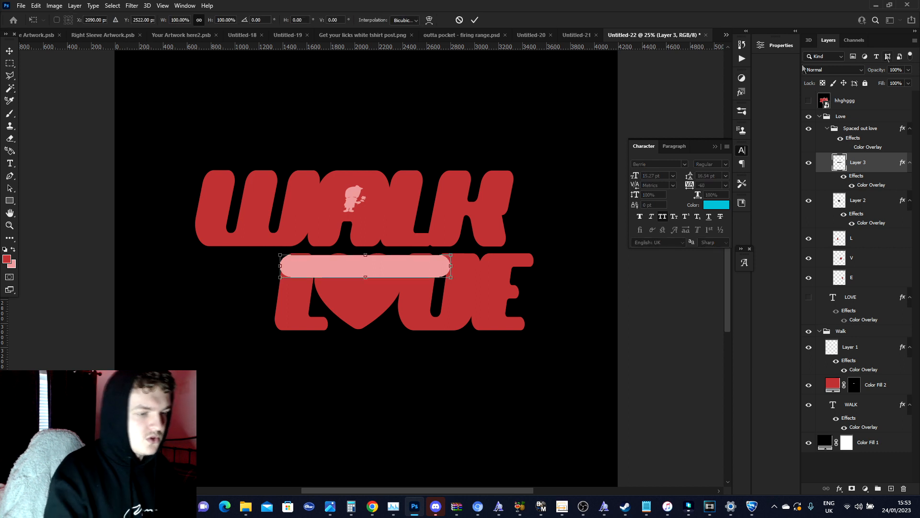
pyautogui.moveTo(390, 244); pyautogui.dragTo(356, 250)
pyautogui.moveTo(355, 151); pyautogui.dragTo(358, 261)
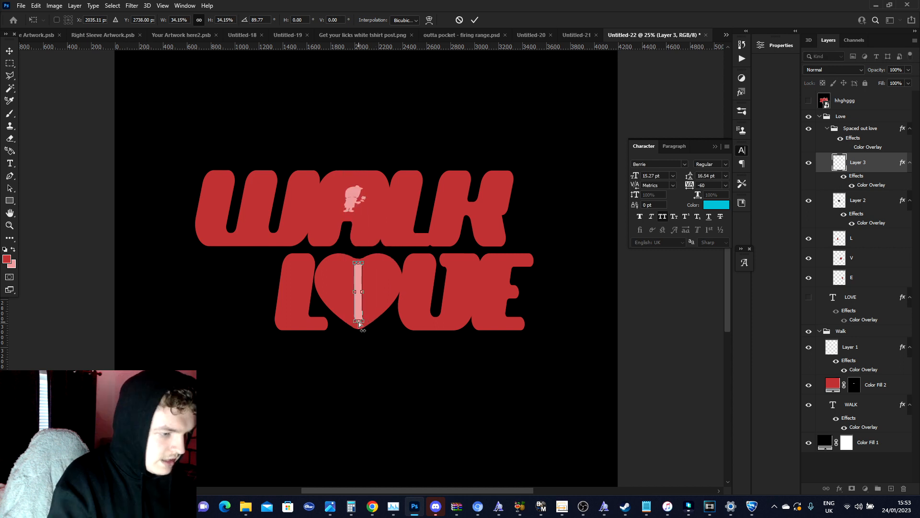
pyautogui.moveTo(356, 322); pyautogui.dragTo(357, 321)
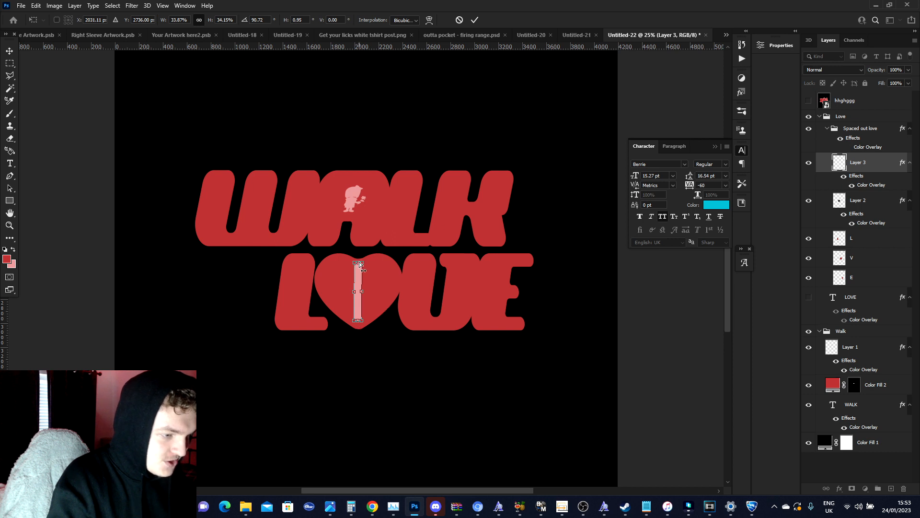
pyautogui.moveTo(359, 262); pyautogui.dragTo(359, 263)
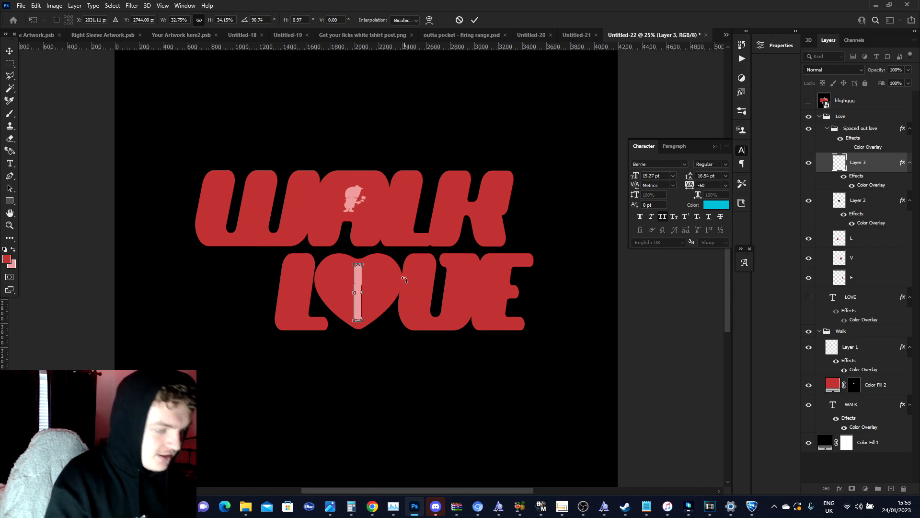
pyautogui.press('Return')
pyautogui.press('w')
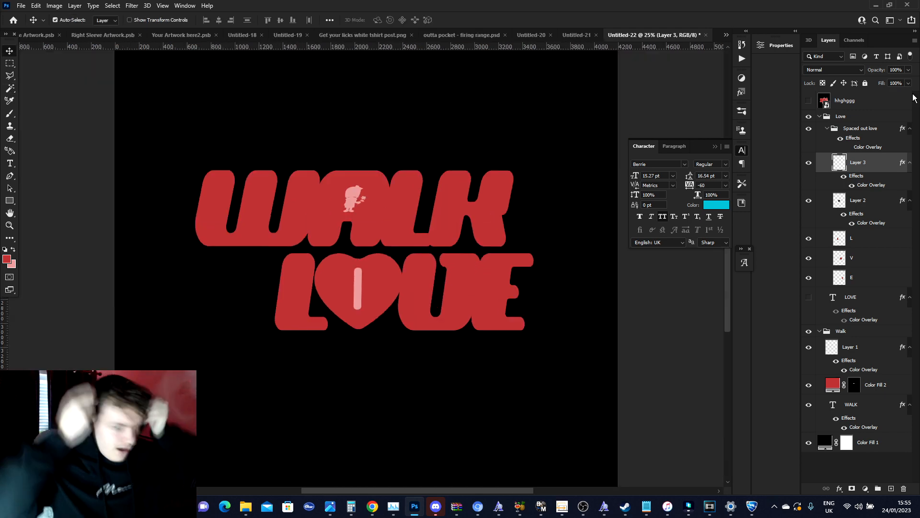
# - Compare the lettering with the reference artwork by toggling the hhghggg layer, and collapse the Spaced out love and Love groups
pyautogui.click(827, 128)
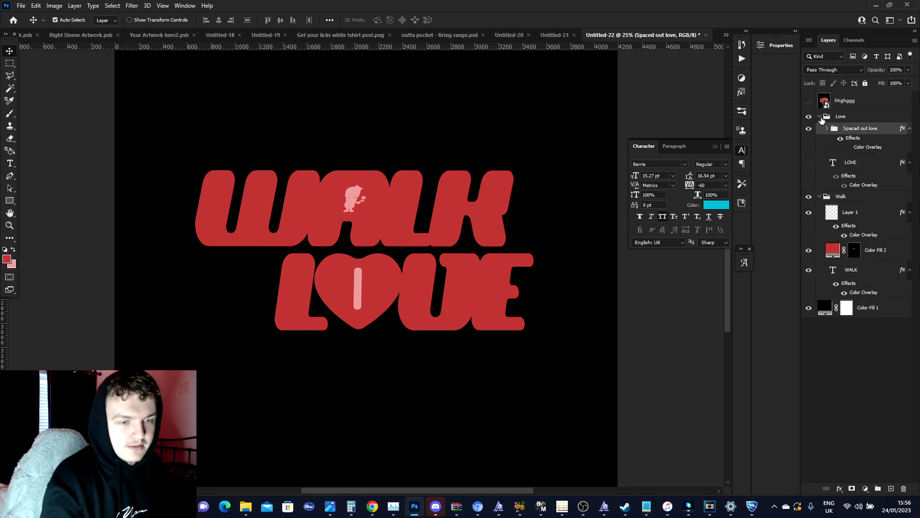
pyautogui.click(811, 100)
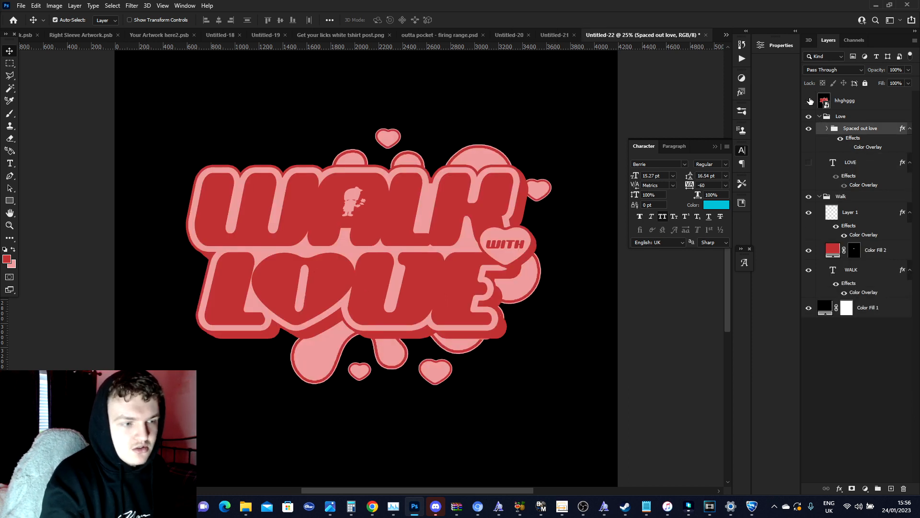
pyautogui.click(810, 101)
pyautogui.click(820, 117)
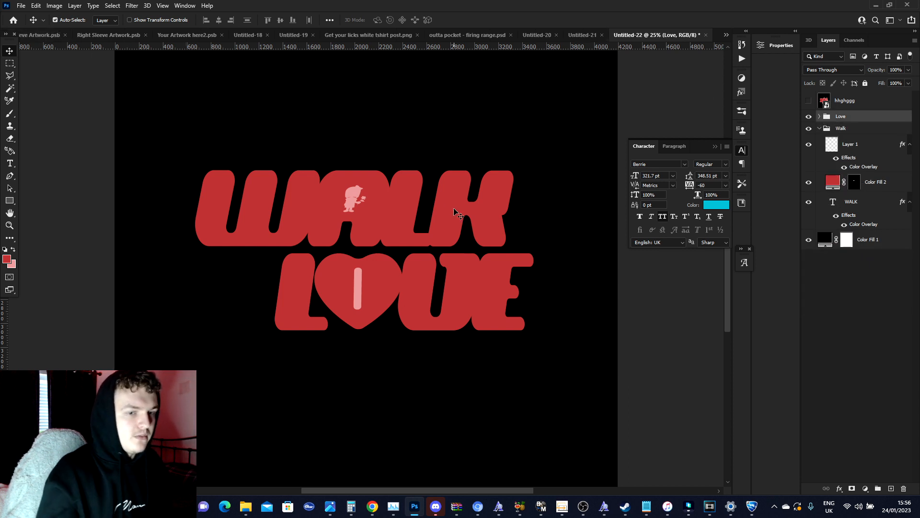
# - Nudge the Love group left until the E's right edge lines up with the foot of the K in WALK
pyautogui.press('Left')
pyautogui.press('Left')
pyautogui.press('Left')
pyautogui.press('Left')
pyautogui.press('Left')
pyautogui.press('Left')
pyautogui.press('Left')
pyautogui.press('Left')
pyautogui.press('Left')
pyautogui.press('Left')
pyautogui.press('Left')
pyautogui.press('Left')
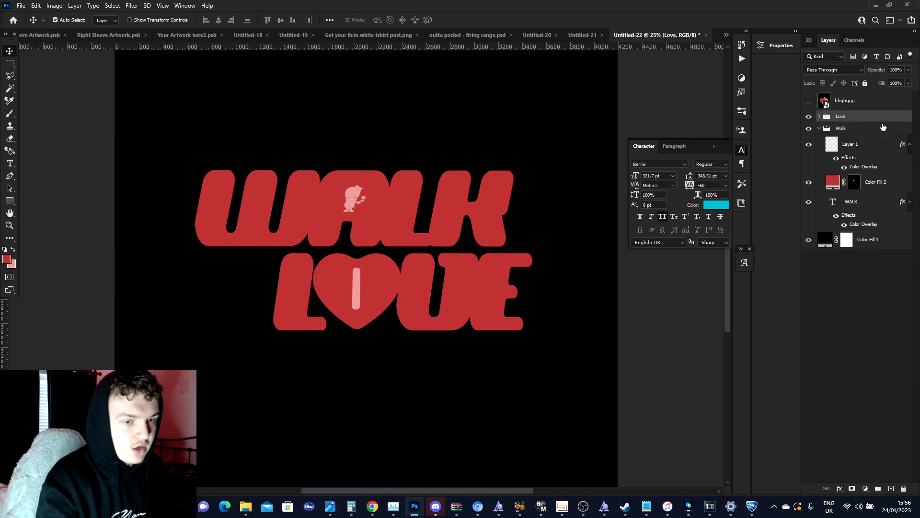
pyautogui.hotkey('shift', 'Left')
pyautogui.hotkey('shift', 'Left')
pyautogui.hotkey('shift', 'Left')
pyautogui.hotkey('shift', 'Left')
pyautogui.hotkey('shift', 'Left')
pyautogui.hotkey('shift', 'Left')
pyautogui.hotkey('shift', 'Left')
pyautogui.hotkey('shift', 'Left')
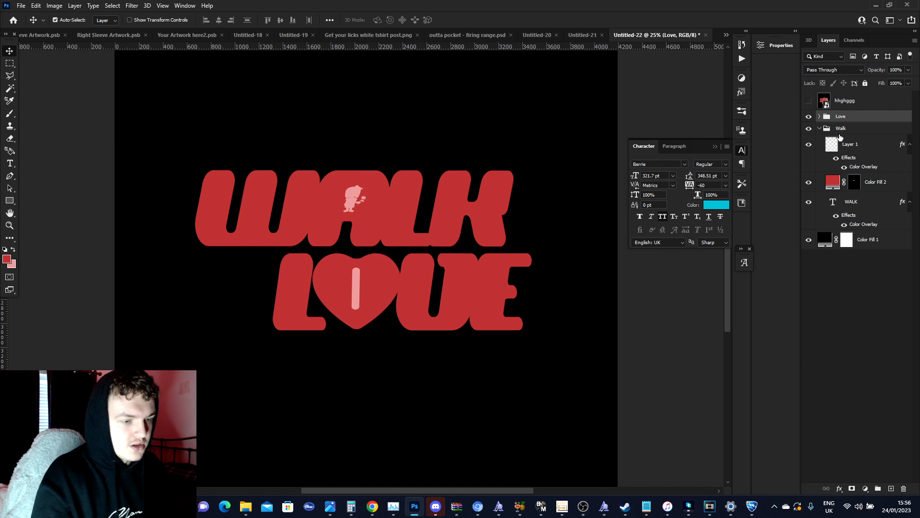
pyautogui.hotkey('shift', 'Left')
pyautogui.hotkey('shift', 'Left')
pyautogui.hotkey('shift', 'Left')
pyautogui.hotkey('shift', 'Left')
pyautogui.hotkey('shift', 'Left')
pyautogui.hotkey('shift', 'Left')
pyautogui.hotkey('shift', 'Left')
pyautogui.hotkey('shift', 'Left')
pyautogui.hotkey('shift', 'Left')
pyautogui.hotkey('shift', 'Left')
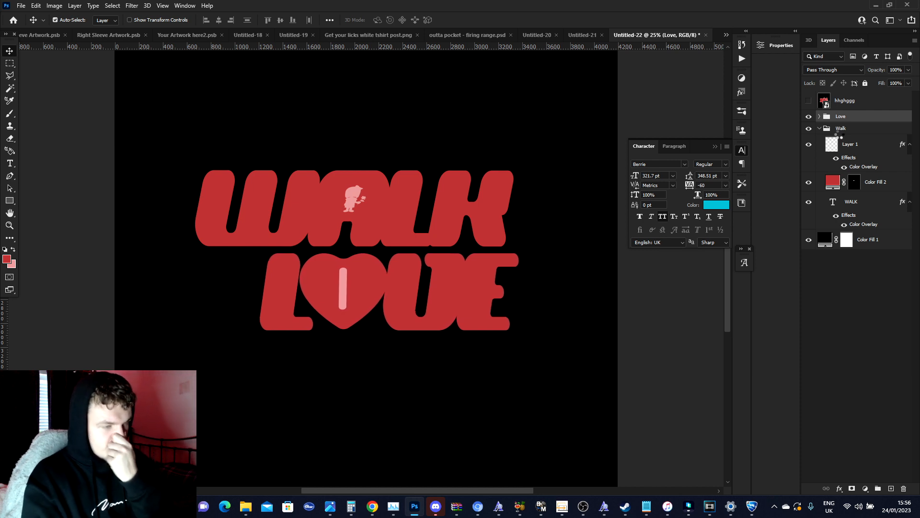
pyautogui.hotkey('shift', 'Left')
pyautogui.hotkey('shift', 'Left')
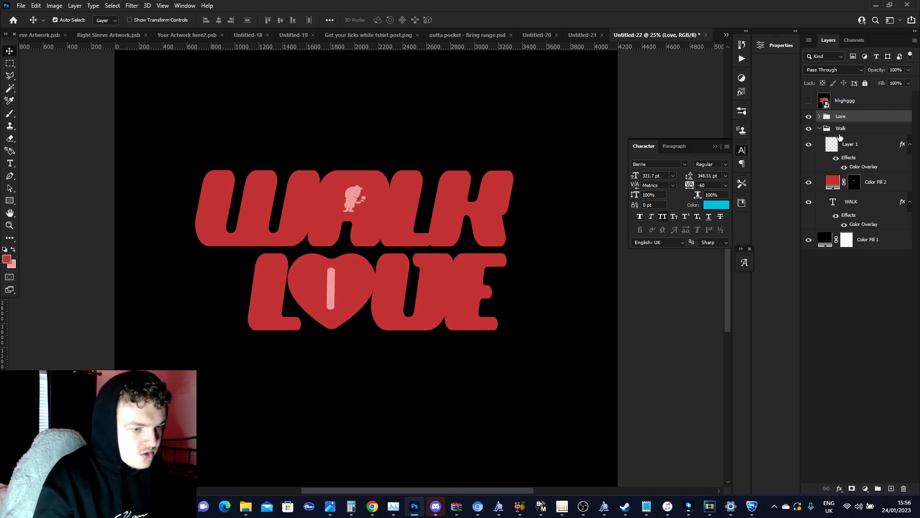
pyautogui.hotkey('shift', 'Left')
# - Add vertical guides at the E's right edge and under the W, and scale the Love group to about 109.7% to span them
pyautogui.moveTo(3, 335); pyautogui.dragTo(506, 348)
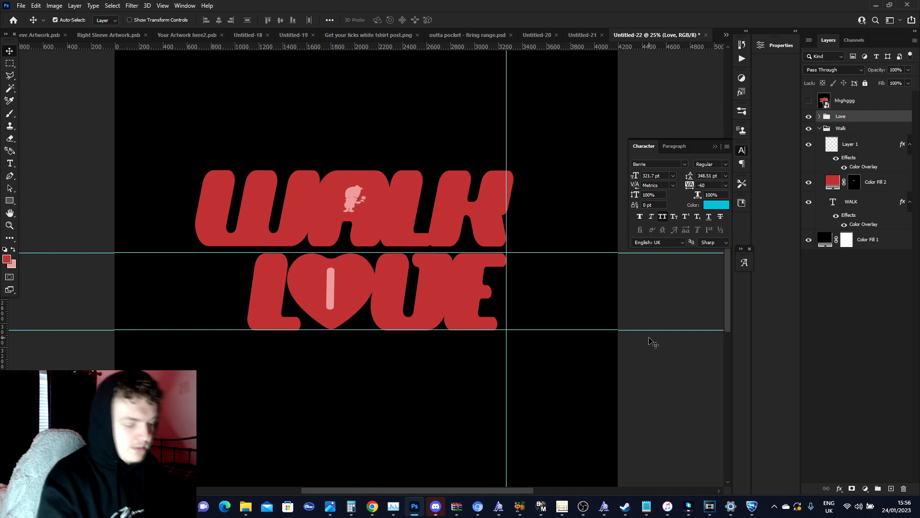
pyautogui.press('ctrl')
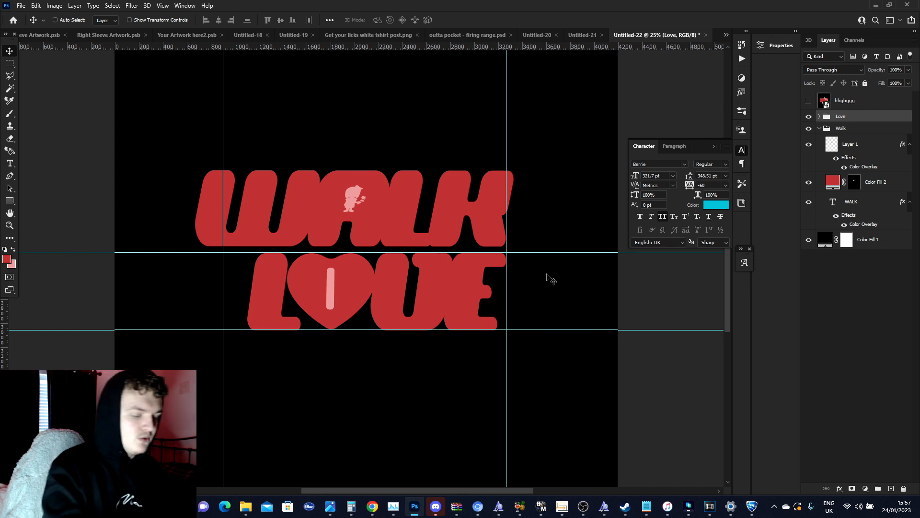
pyautogui.hotkey('ctrl', 't')
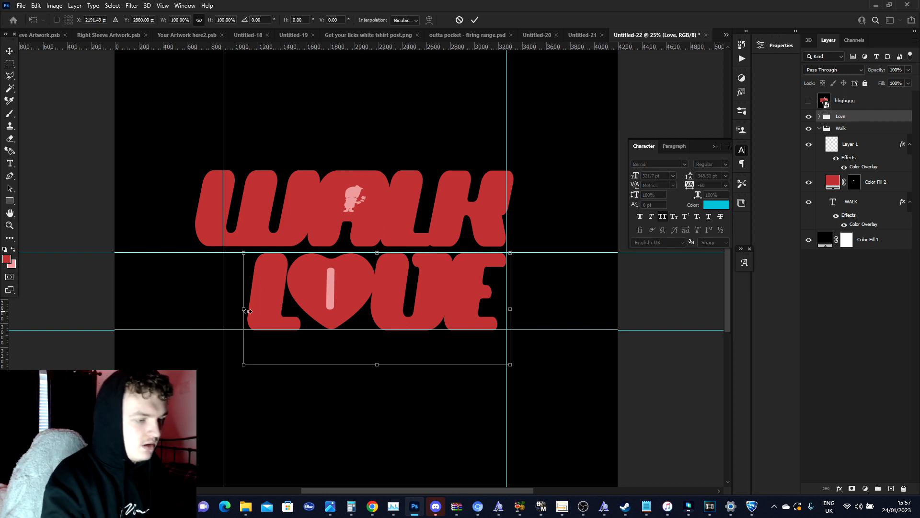
pyautogui.moveTo(247, 311); pyautogui.dragTo(223, 304)
pyautogui.moveTo(221, 304); pyautogui.dragTo(223, 305)
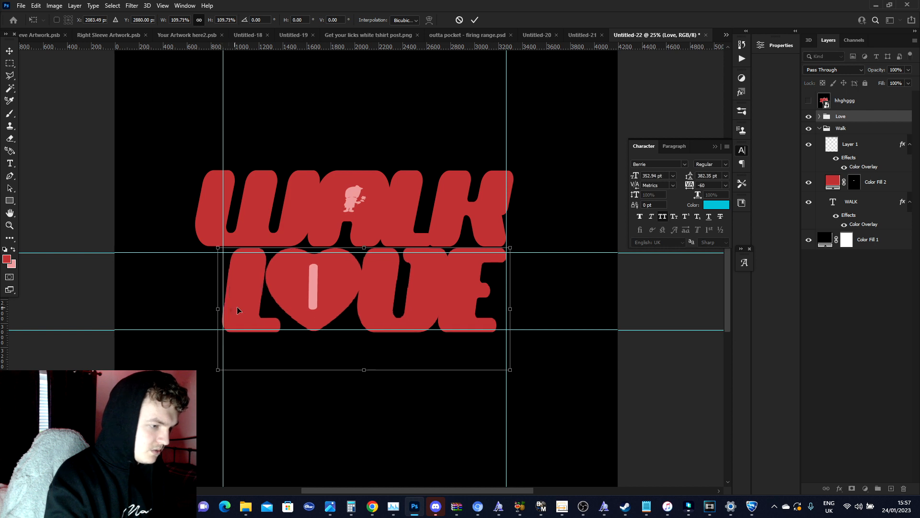
pyautogui.press('Return')
# - Nudge the enlarged Love group down until its top sits on the upper horizontal guide
pyautogui.hotkey('shift', 'Down')
pyautogui.hotkey('shift', 'Down')
pyautogui.hotkey('shift', 'Down')
pyautogui.hotkey('shift', 'Down')
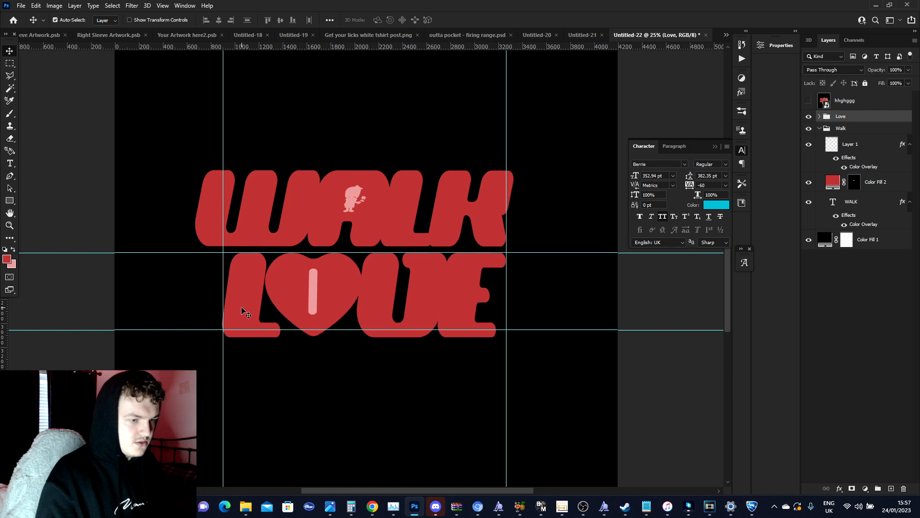
# - Hide the guides on the canvas and check the overall WALK LOVE composition
pyautogui.click(162, 7)
pyautogui.click(179, 266)
pyautogui.hotkey('ctrl', '-')
pyautogui.hotkey('ctrl', '+')
pyautogui.hotkey('ctrl', '+')
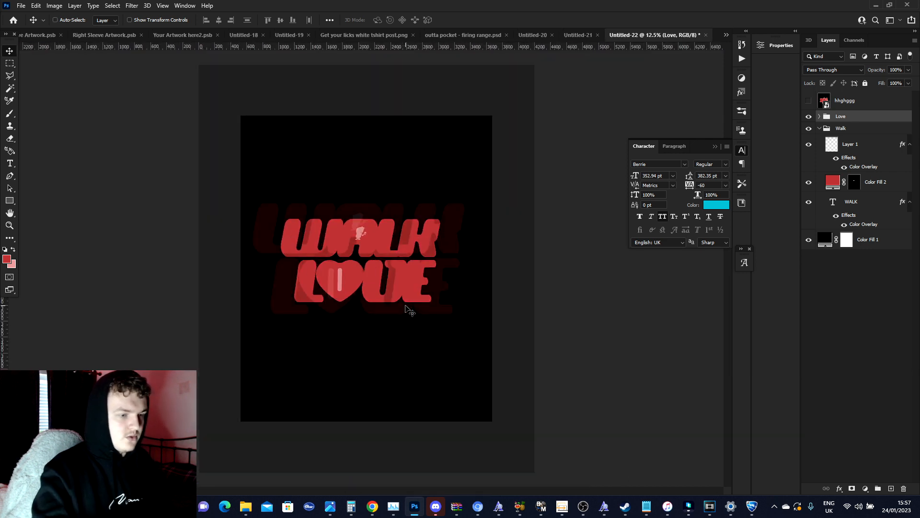
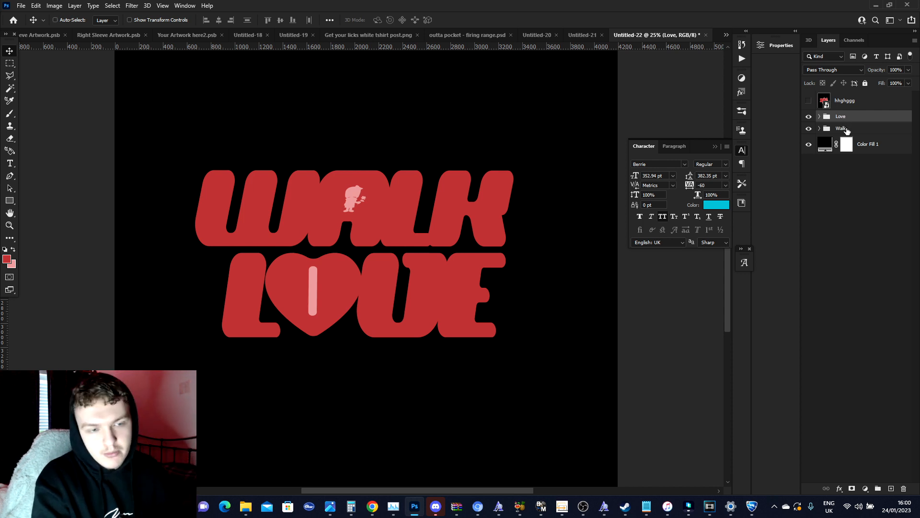
# - Combine the Love and Walk groups into one new group
pyautogui.keyDown('ctrl'); pyautogui.click(844, 128); pyautogui.keyUp('ctrl')
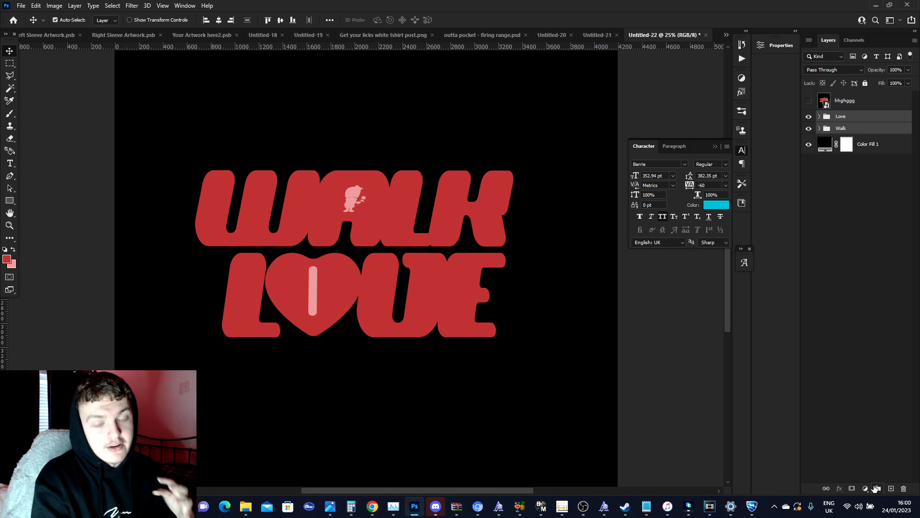
pyautogui.click(878, 488)
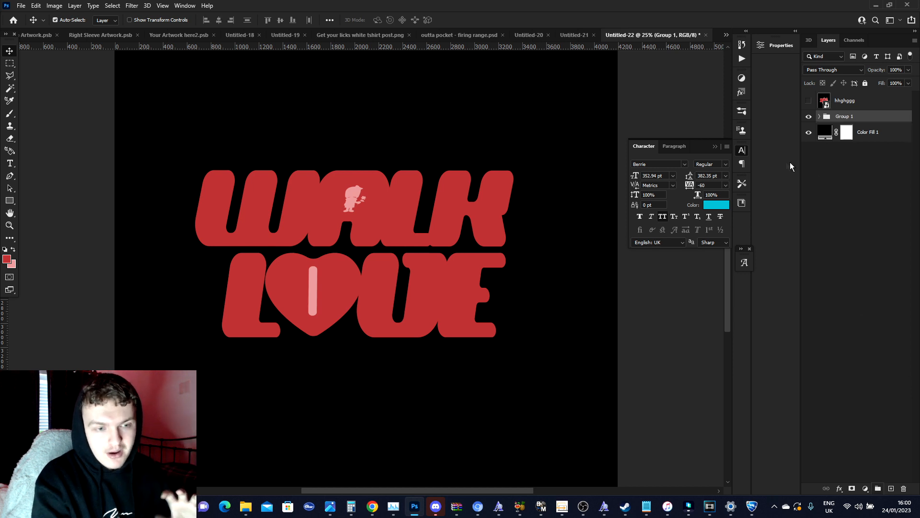
pyautogui.rightClick(856, 120)
pyautogui.press('Escape')
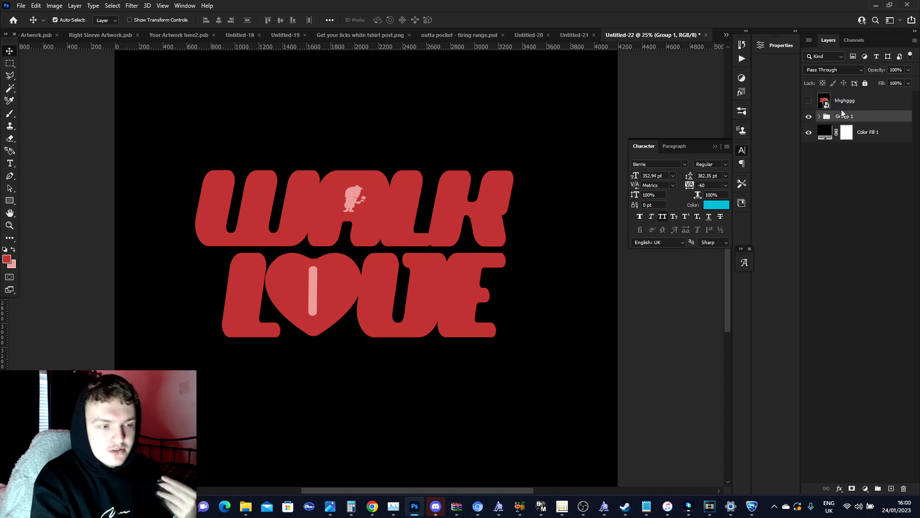
# - Add an outside stroke to the combined WALK LOVE group in the light pink background colour, #df9797
pyautogui.doubleClick(860, 116)
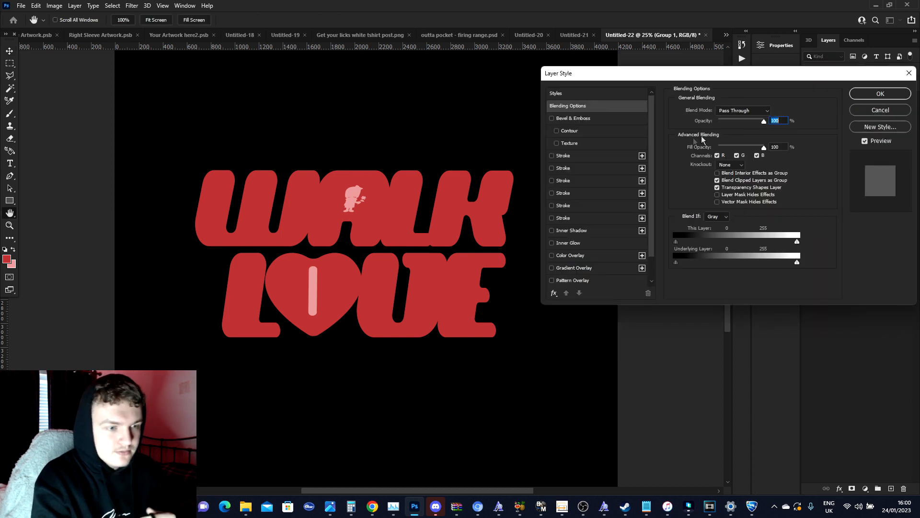
pyautogui.click(620, 156)
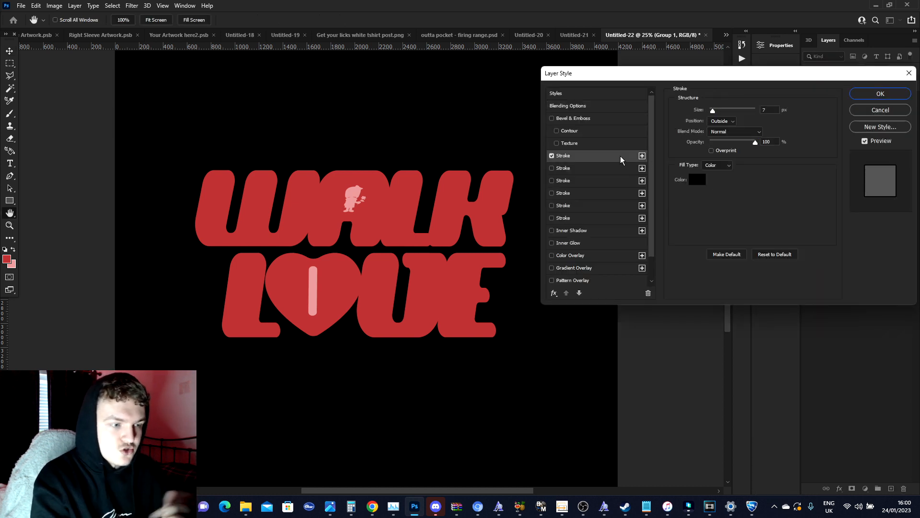
pyautogui.click(697, 179)
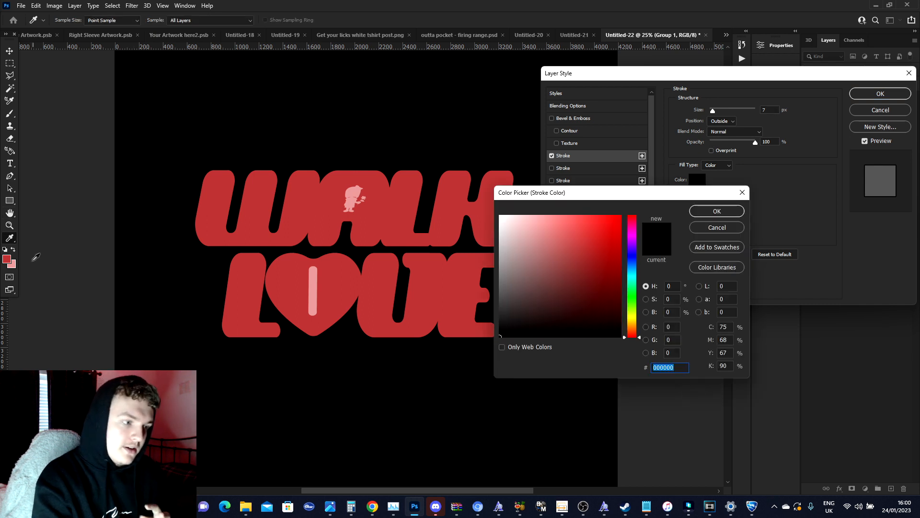
pyautogui.click(12, 264)
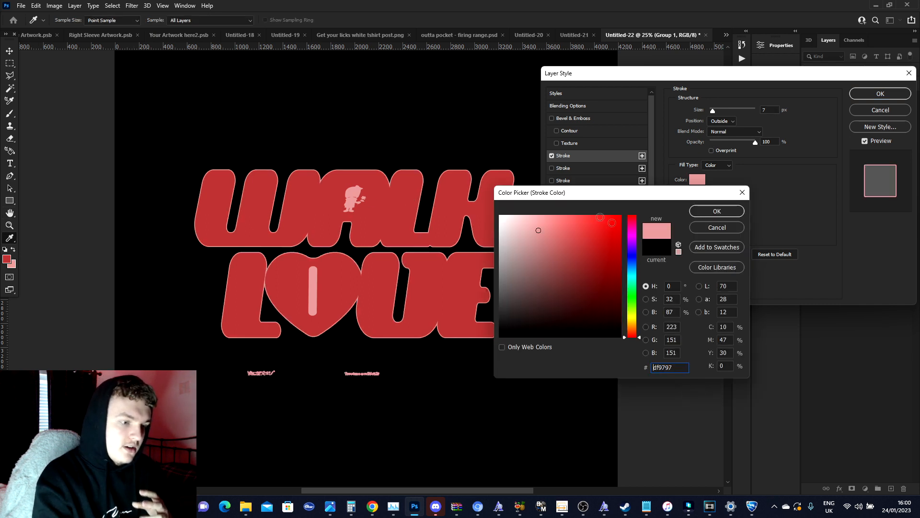
pyautogui.click(704, 211)
# - Increase the pink stroke's size to 72 px and apply the layer style
pyautogui.press('Up')
pyautogui.press('Up')
pyautogui.press('Up')
pyautogui.press('Up')
pyautogui.press('Up')
pyautogui.press('Up')
pyautogui.press('Up')
pyautogui.press('Up')
pyautogui.press('Up')
pyautogui.press('Up')
pyautogui.press('Up')
pyautogui.press('Up')
pyautogui.press('Up')
pyautogui.press('Up')
pyautogui.press('Up')
pyautogui.press('Up')
pyautogui.press('Up')
pyautogui.press('Up')
pyautogui.press('Up')
pyautogui.press('Up')
pyautogui.press('Up')
pyautogui.press('Up')
pyautogui.press('Up')
pyautogui.press('Up')
pyautogui.press('Up')
pyautogui.press('Up')
pyautogui.press('Up')
pyautogui.press('Up')
pyautogui.press('Up')
pyautogui.press('Up')
pyautogui.press('Up')
pyautogui.press('Up')
pyautogui.press('Up')
pyautogui.press('Up')
pyautogui.press('Up')
pyautogui.press('Up')
pyautogui.press('Up')
pyautogui.press('Up')
pyautogui.press('Up')
pyautogui.press('Up')
pyautogui.press('Up')
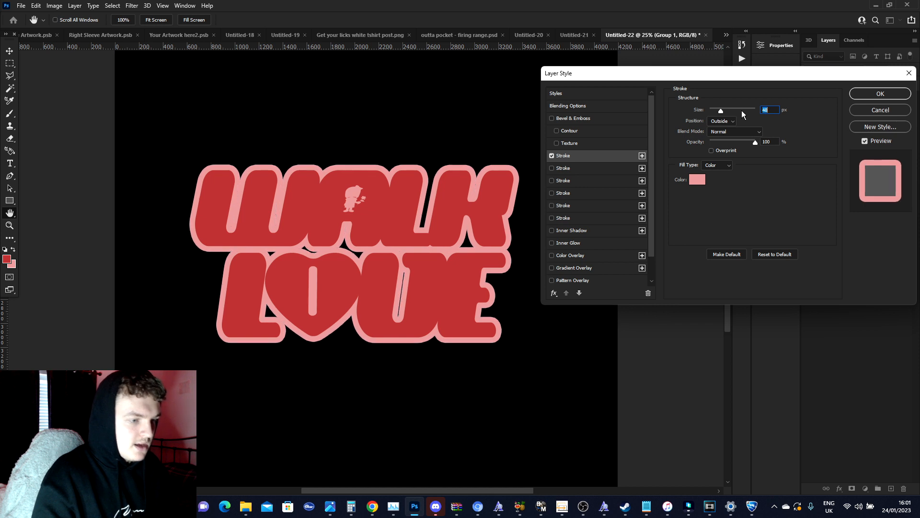
pyautogui.press('Up')
pyautogui.press('Up')
pyautogui.press('Up')
pyautogui.press('Up')
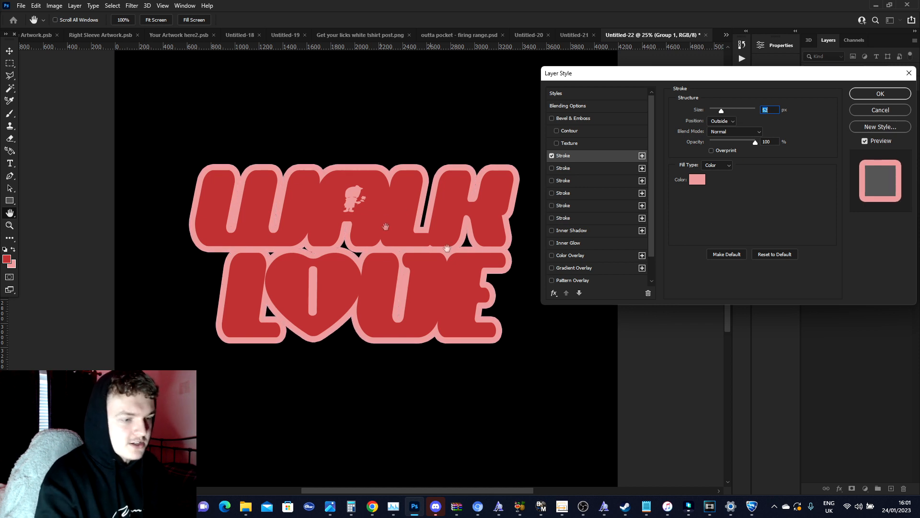
pyautogui.press('Up')
pyautogui.press('Up')
pyautogui.press('Up')
pyautogui.press('Up')
pyautogui.press('Up')
pyautogui.press('Up')
pyautogui.press('Up')
pyautogui.press('Up')
pyautogui.press('Up')
pyautogui.press('Up')
pyautogui.press('Up')
pyautogui.press('Up')
pyautogui.press('Up')
pyautogui.press('Up')
pyautogui.press('Up')
pyautogui.press('Up')
pyautogui.press('Up')
pyautogui.press('Up')
pyautogui.press('Up')
pyautogui.press('Up')
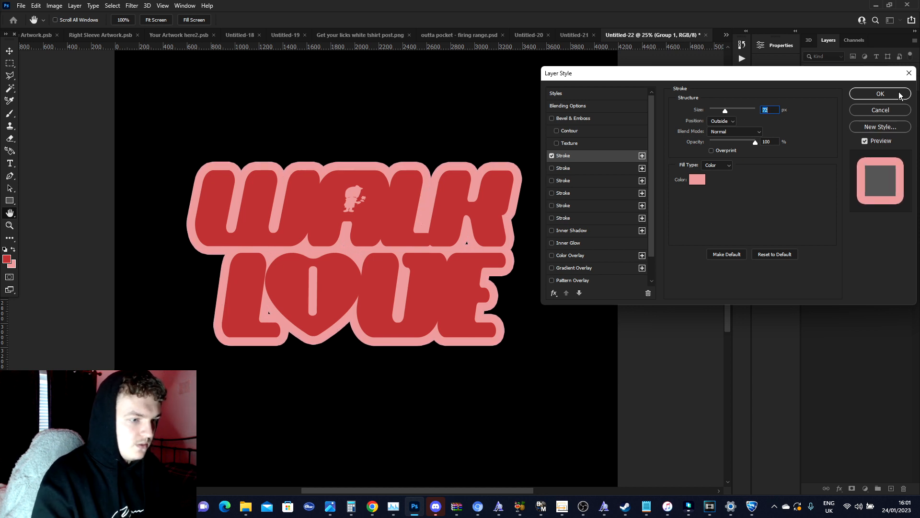
pyautogui.click(900, 95)
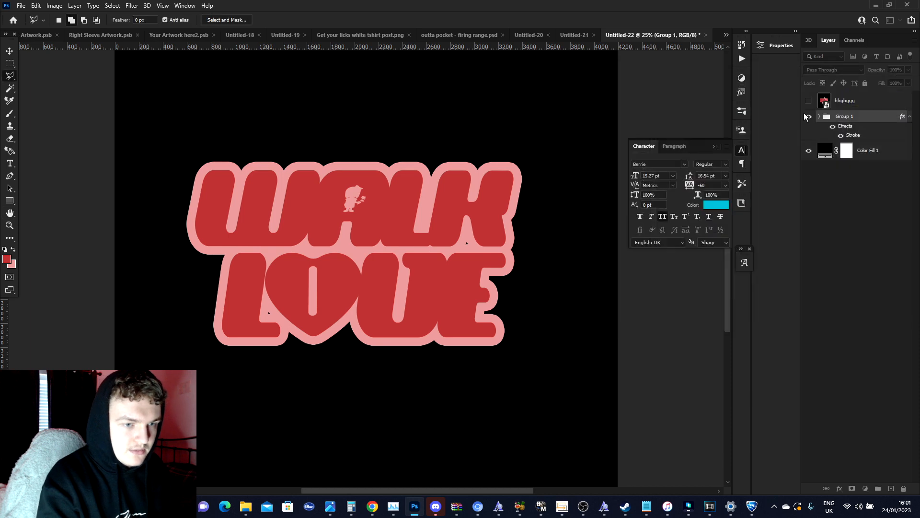
# - Set the combined group's pink stroke size to 56 px
pyautogui.doubleClick(815, 104)
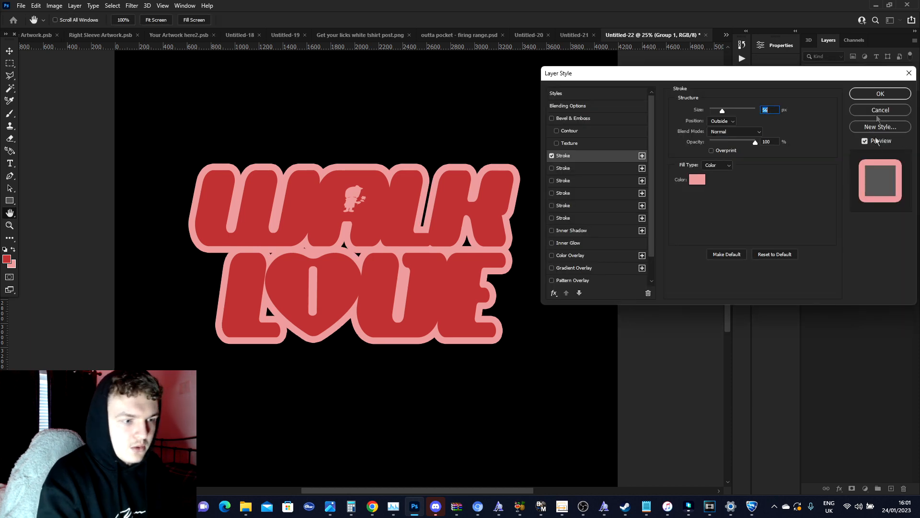
pyautogui.click(880, 93)
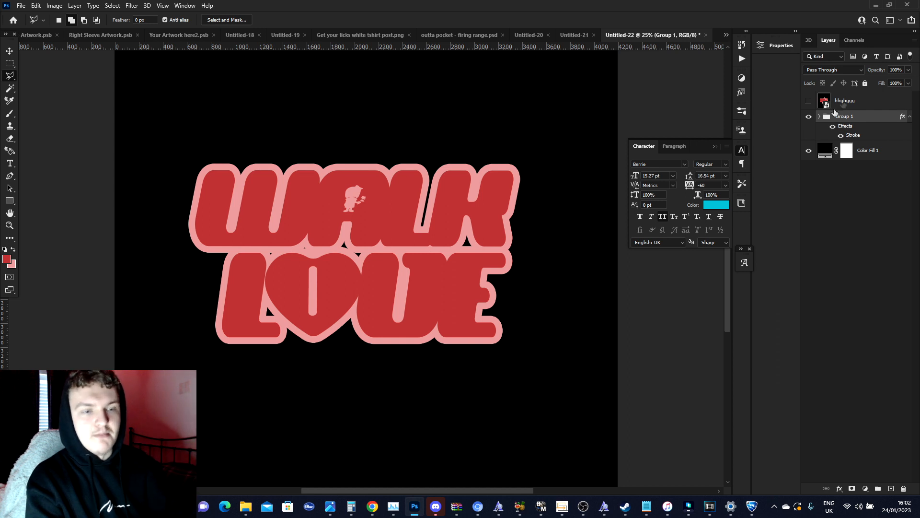
# - With the Love group active inside Group 1, lasso all the small black gaps between the letters, the heart and the two words
pyautogui.click(819, 117)
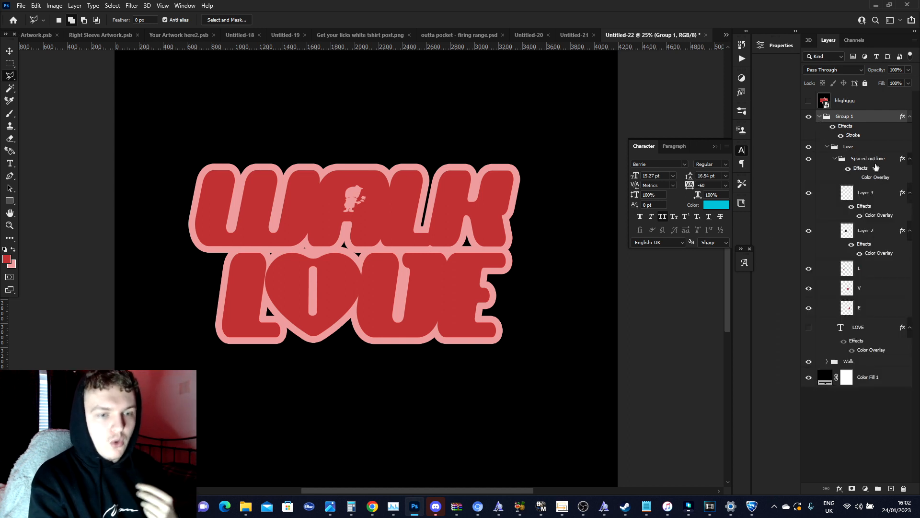
pyautogui.click(855, 148)
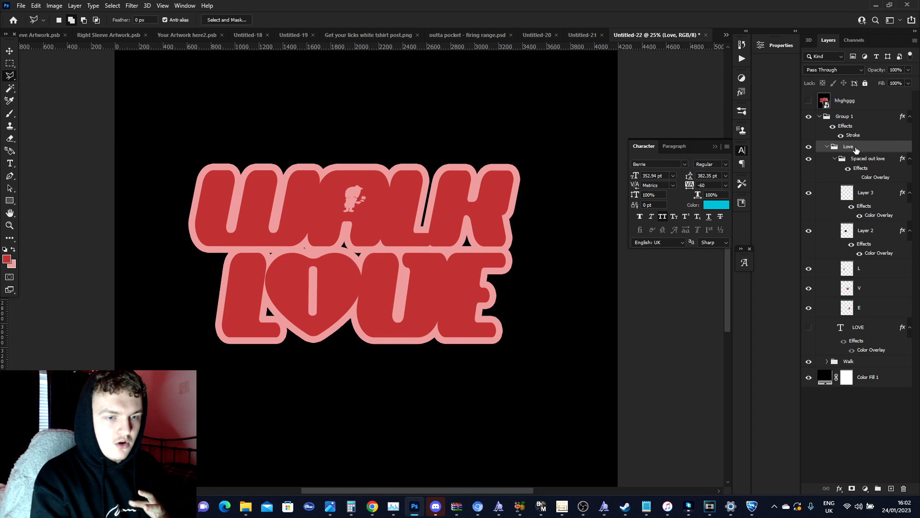
pyautogui.click(827, 146)
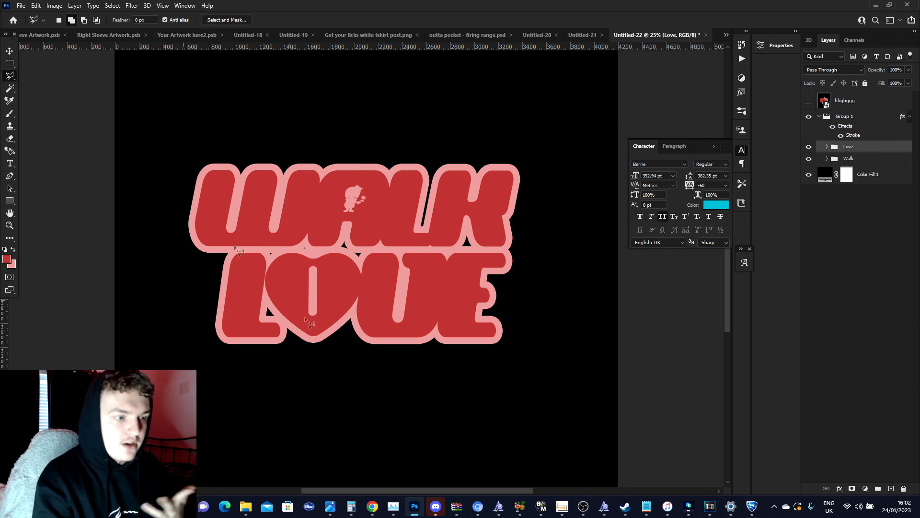
pyautogui.click(266, 301)
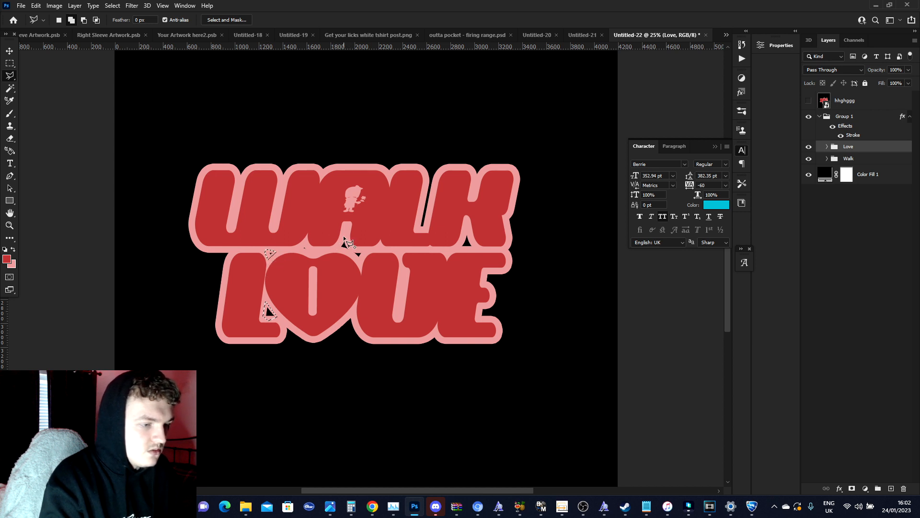
pyautogui.click(364, 249)
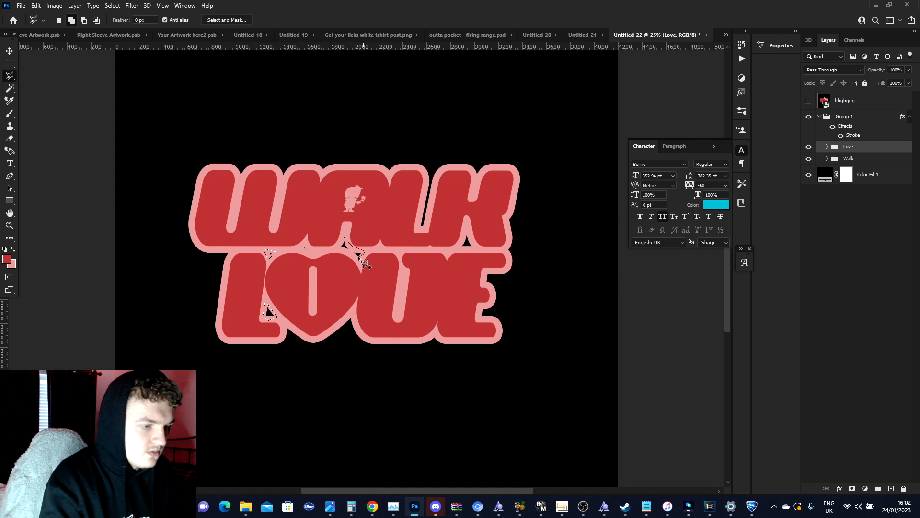
pyautogui.doubleClick(336, 249)
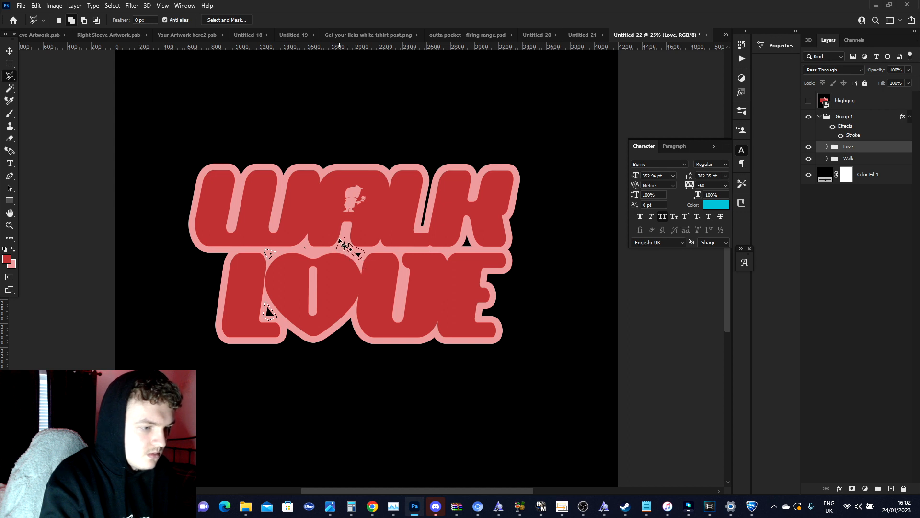
pyautogui.doubleClick(298, 246)
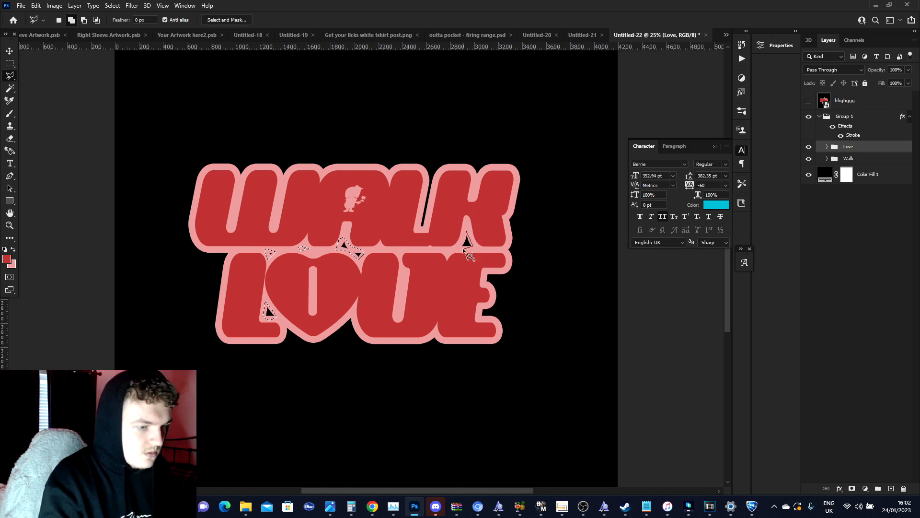
pyautogui.doubleClick(467, 231)
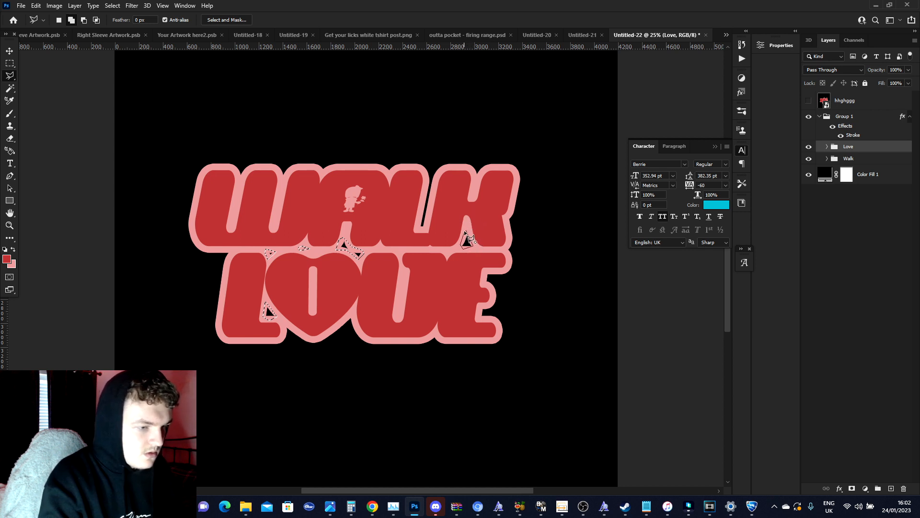
# - Fill the selected gaps with a Solid Color layer in the stroke's pink, #df9797
pyautogui.click(866, 488)
pyautogui.click(873, 317)
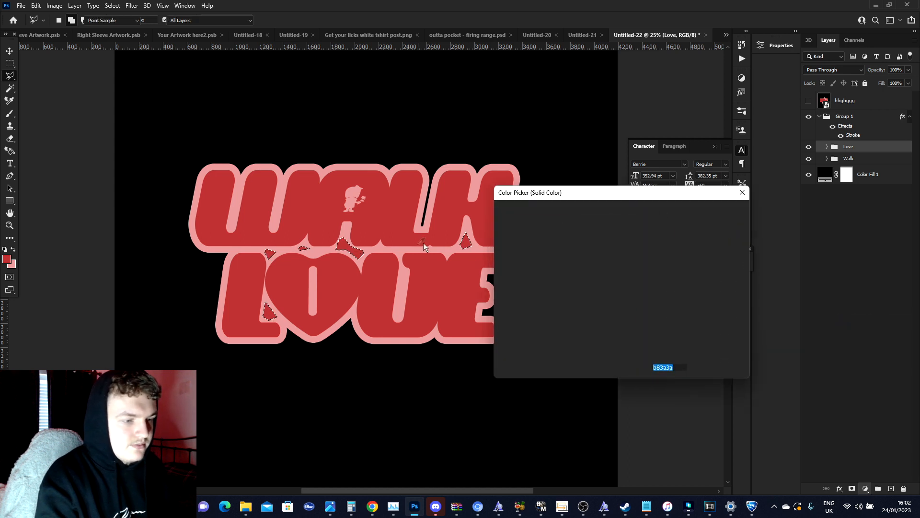
pyautogui.click(350, 246)
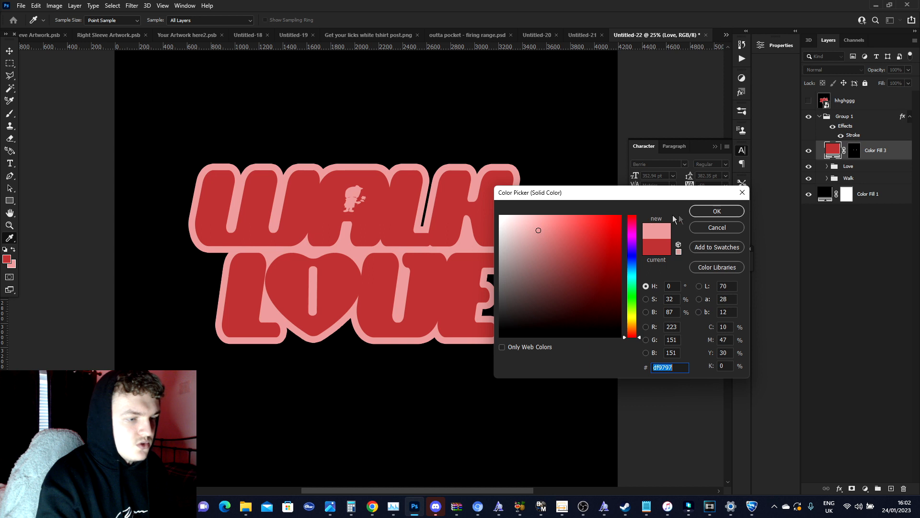
pyautogui.click(705, 212)
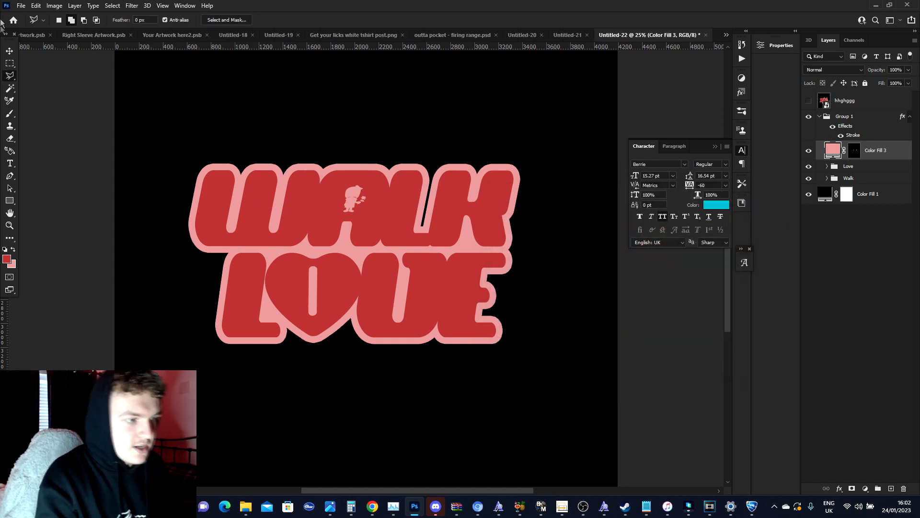
# - Select a narrow rectangle over the gap between the L and K of WALK and fill it with a #df9797 Solid Color layer
pyautogui.click(9, 63)
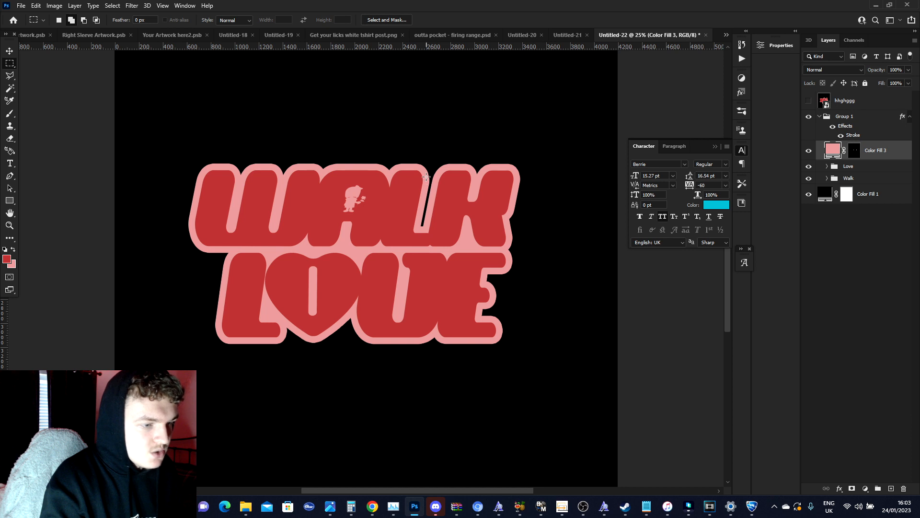
pyautogui.moveTo(426, 176); pyautogui.dragTo(434, 232)
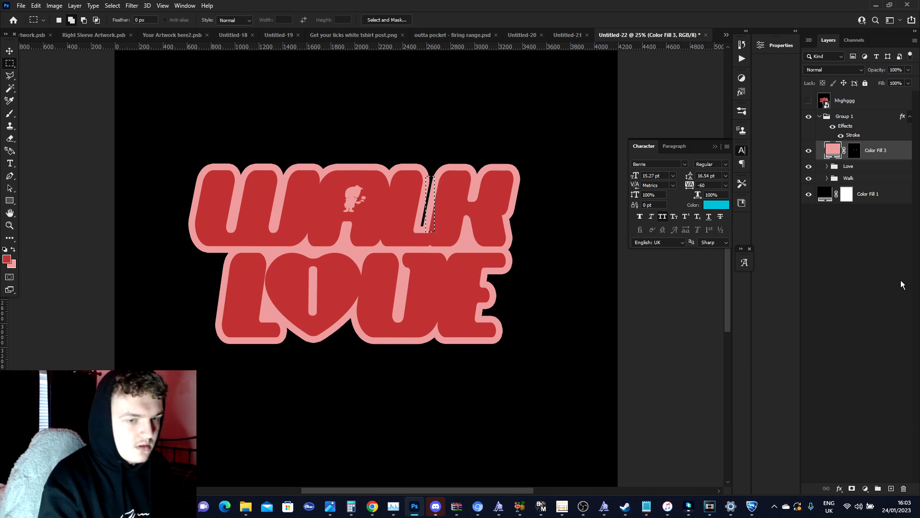
pyautogui.click(866, 489)
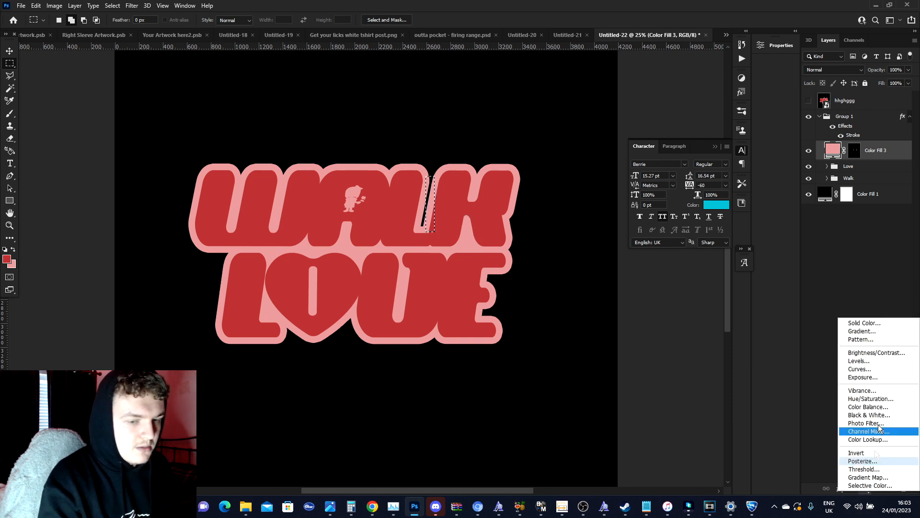
pyautogui.click(872, 323)
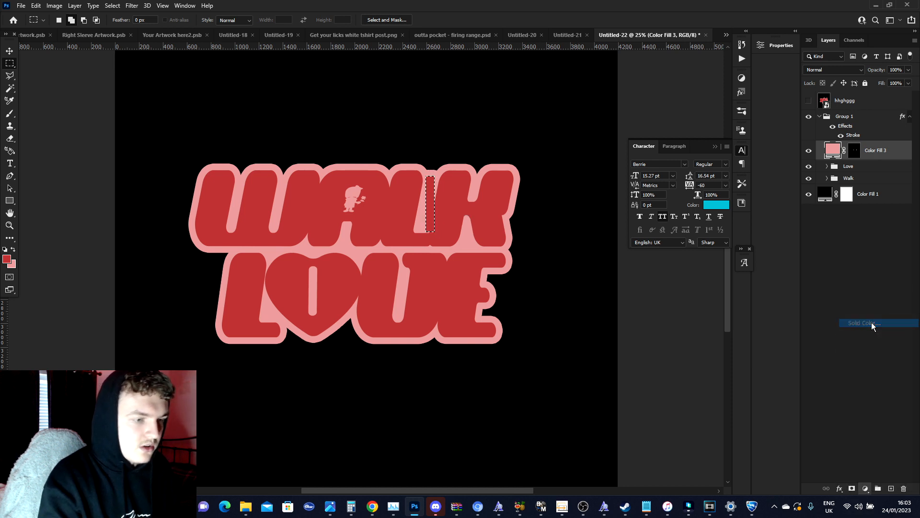
pyautogui.click(425, 206)
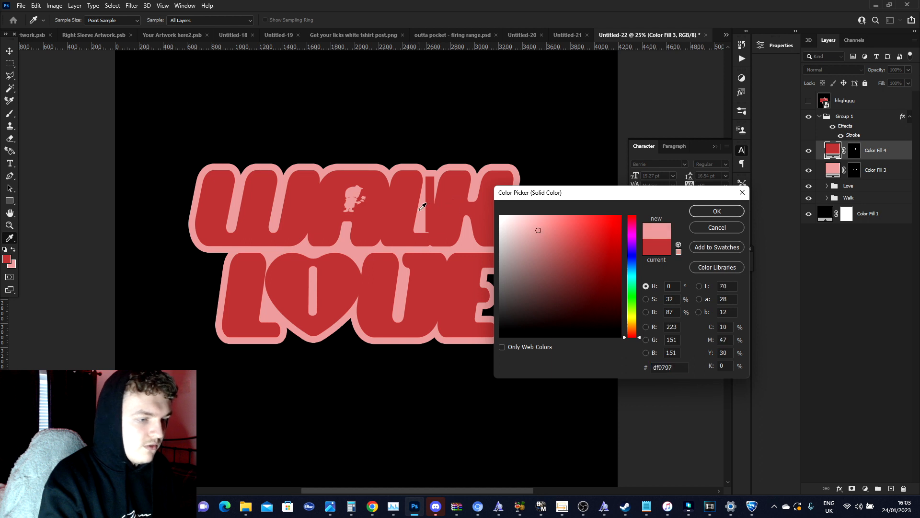
pyautogui.click(708, 212)
# - Transform the pink rectangle's lower end so it follows the slanted gap between the L and K
pyautogui.press('v')
pyautogui.hotkey('ctrl', 't')
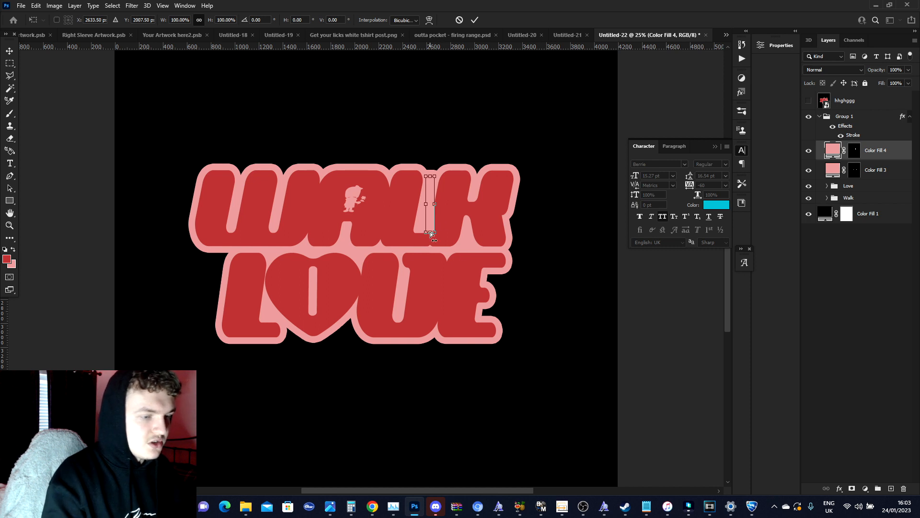
pyautogui.moveTo(431, 234); pyautogui.dragTo(424, 230)
pyautogui.press('Return')
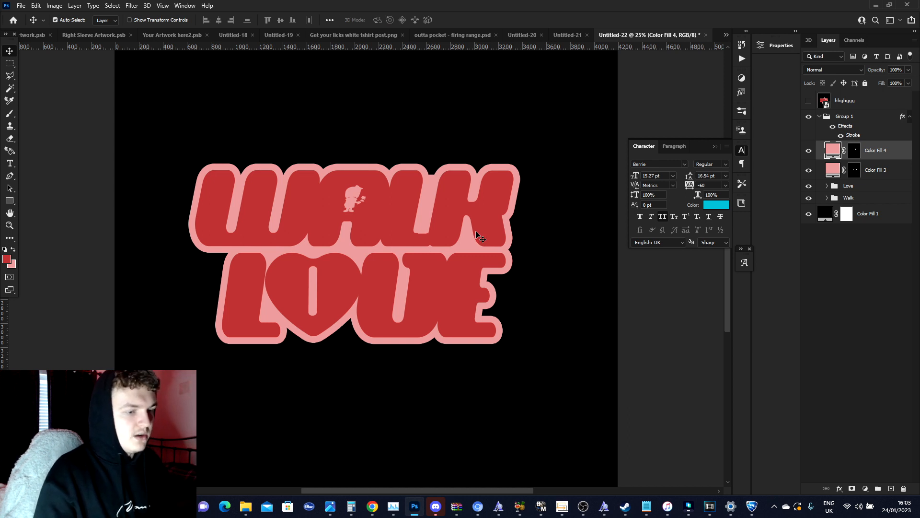
pyautogui.hotkey('ctrl', '-')
pyautogui.hotkey('ctrl', '+')
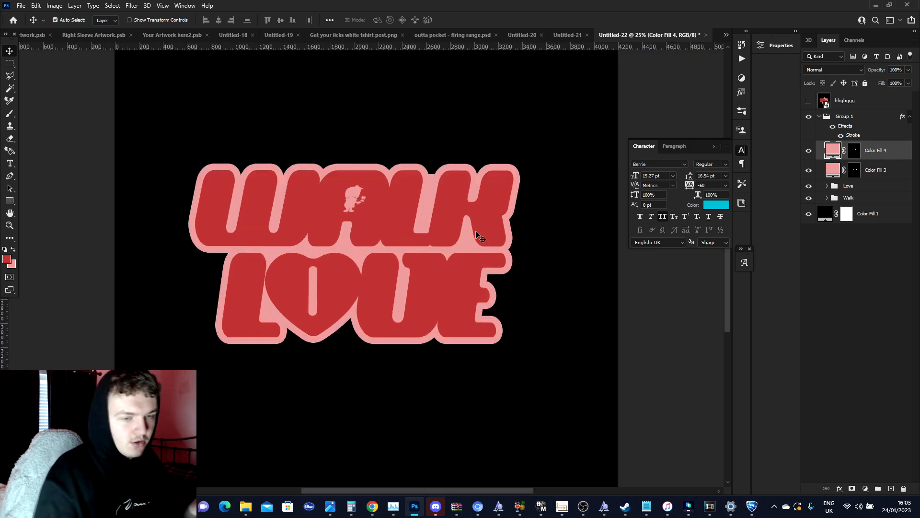
# - Add a second outside stroke to Group 1 in the lettering's red, with a size of 80 px
pyautogui.click(901, 119)
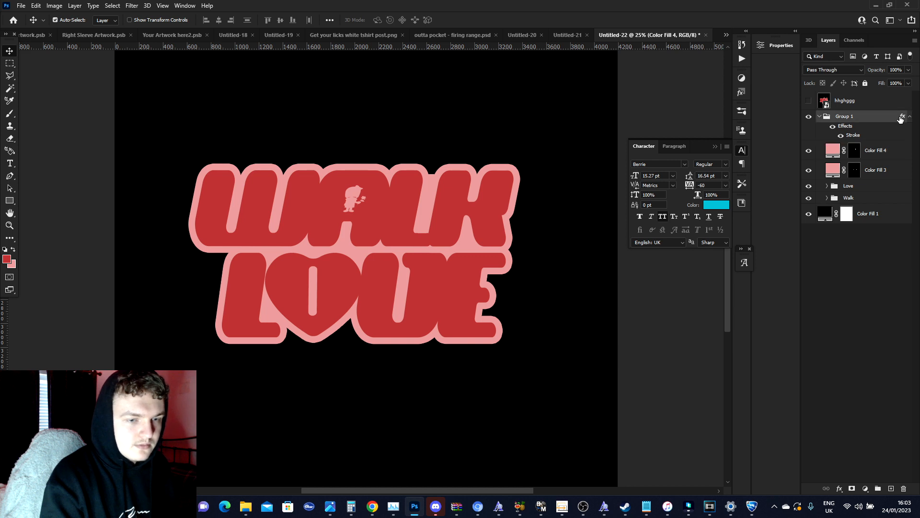
pyautogui.doubleClick(901, 118)
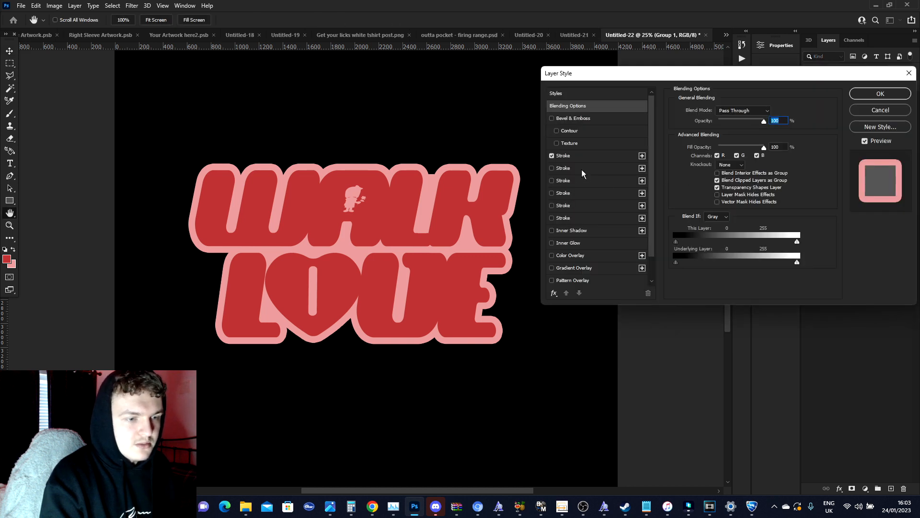
pyautogui.click(582, 169)
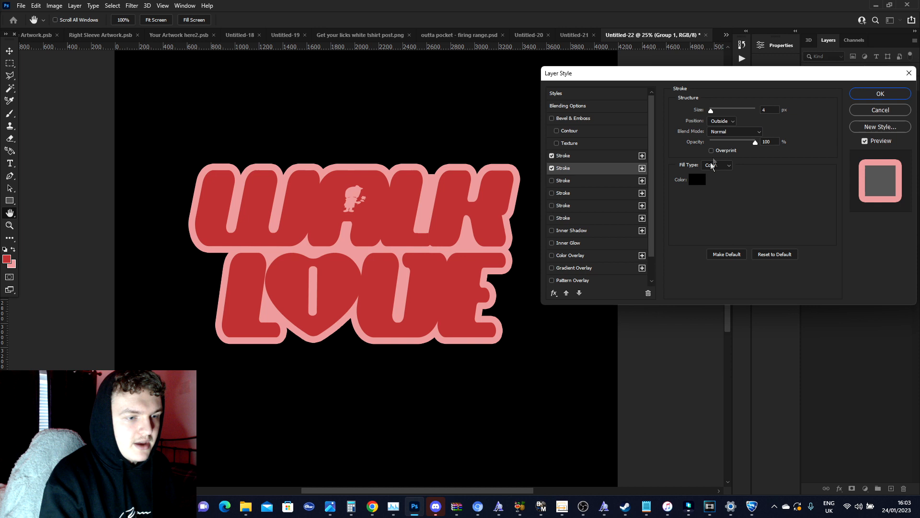
pyautogui.click(703, 180)
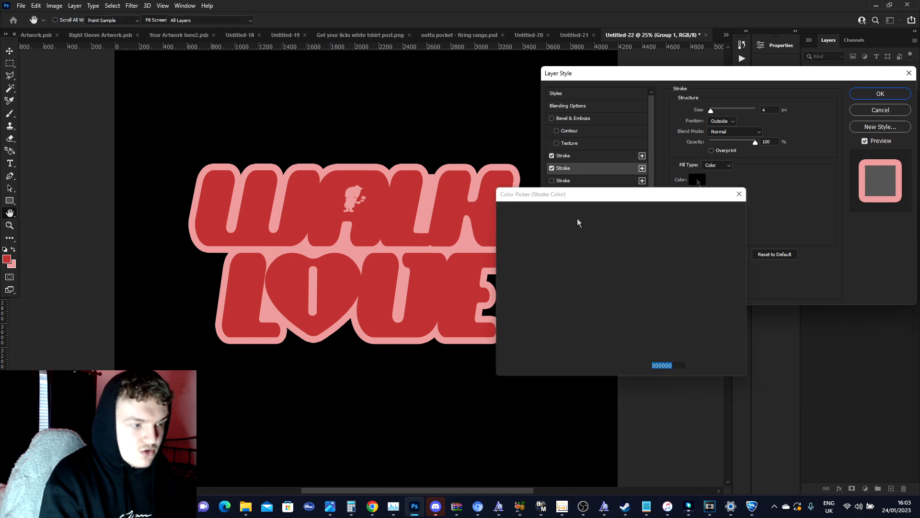
pyautogui.click(296, 221)
pyautogui.click(717, 211)
pyautogui.moveTo(711, 110); pyautogui.dragTo(716, 110)
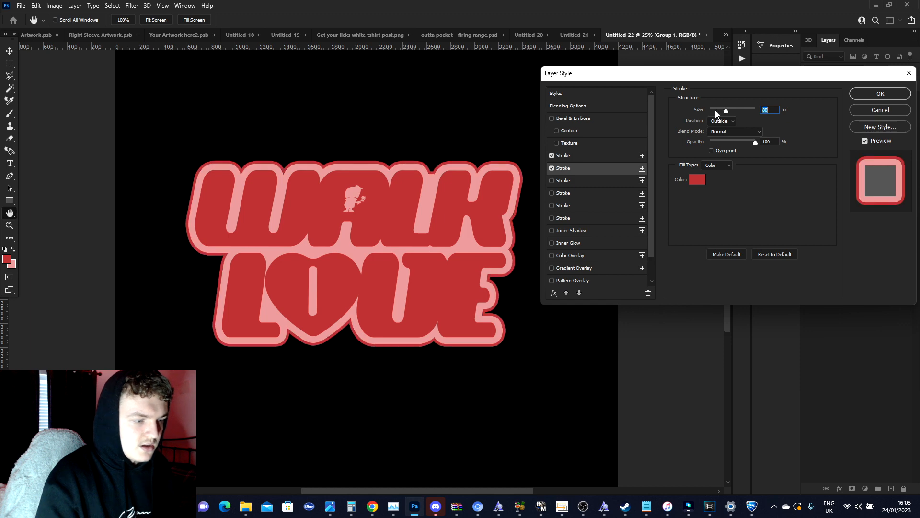
pyautogui.press('Return')
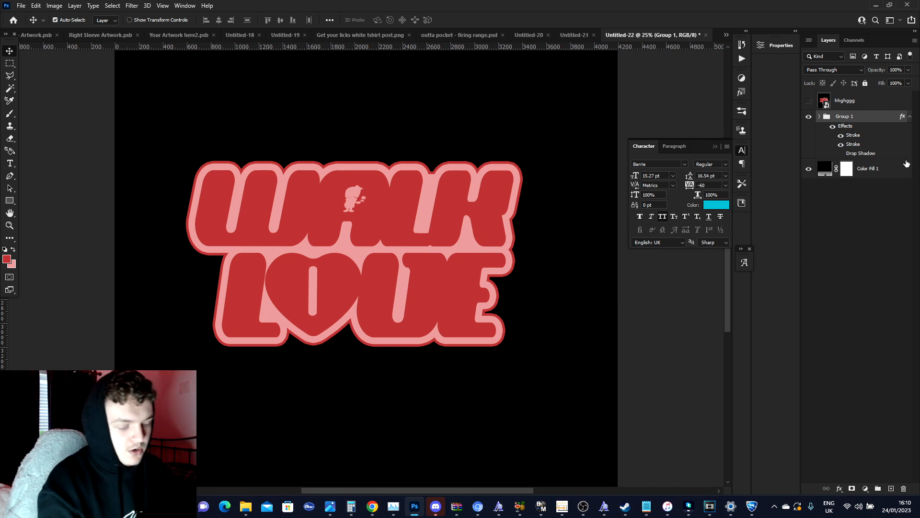
# - Duplicate Group 1 and convert the original group underneath to a smart object
pyautogui.hotkey('ctrl', 'j')
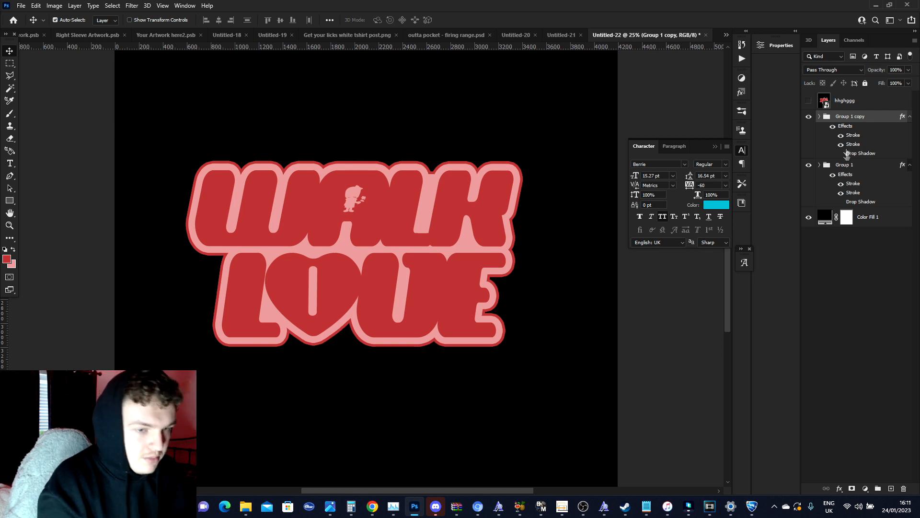
pyautogui.click(839, 167)
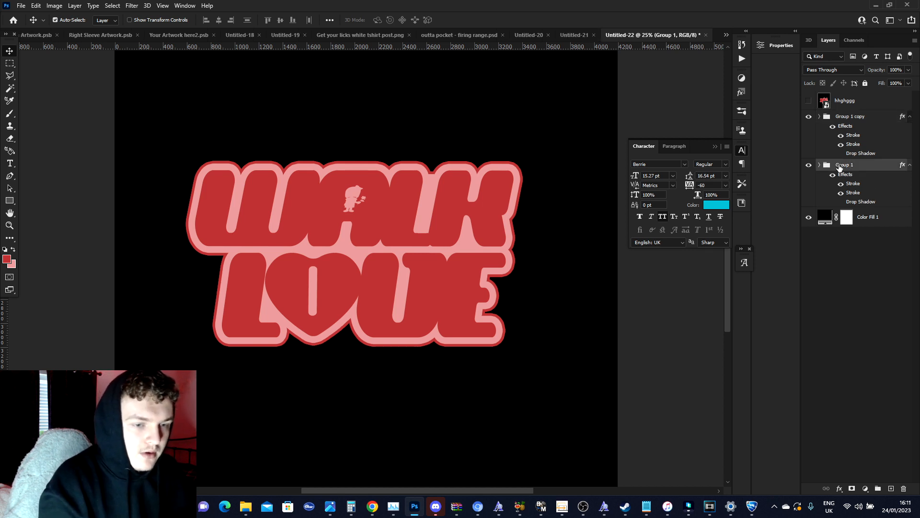
pyautogui.rightClick(839, 165)
pyautogui.click(819, 231)
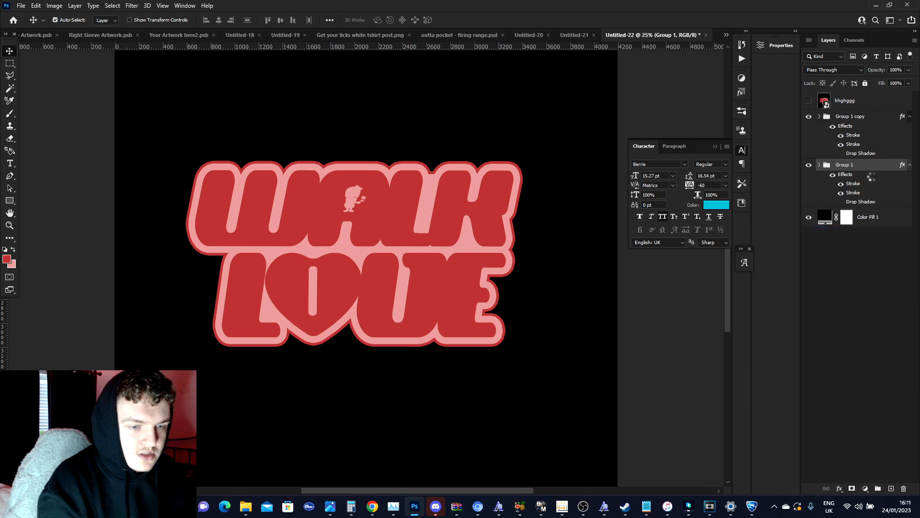
pyautogui.rightClick(841, 168)
pyautogui.click(830, 84)
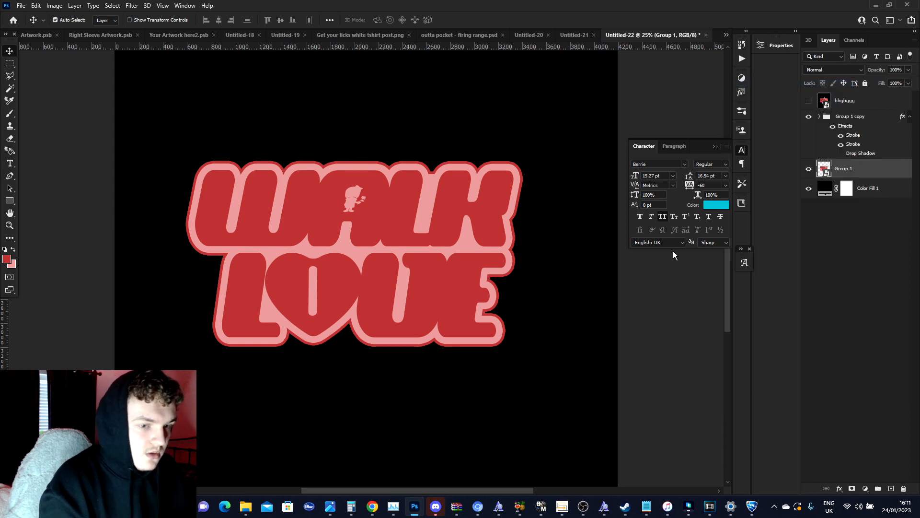
# - Add a Color Overlay to the Group 1 smart object, sampling the lettering's red
pyautogui.click(608, 255)
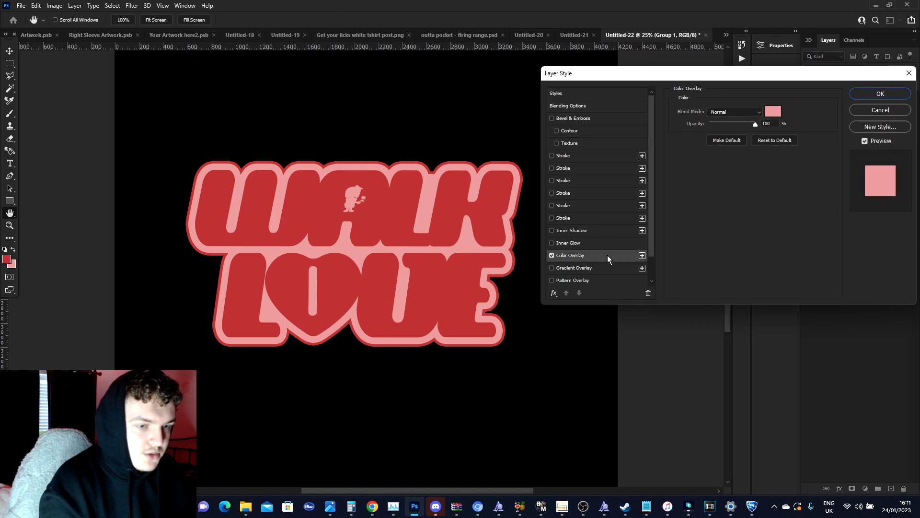
pyautogui.click(772, 111)
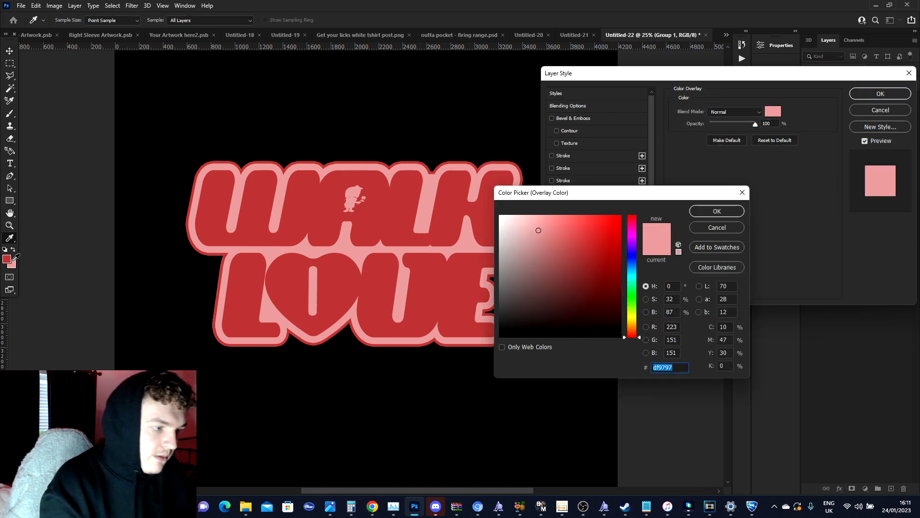
pyautogui.click(460, 216)
pyautogui.click(733, 211)
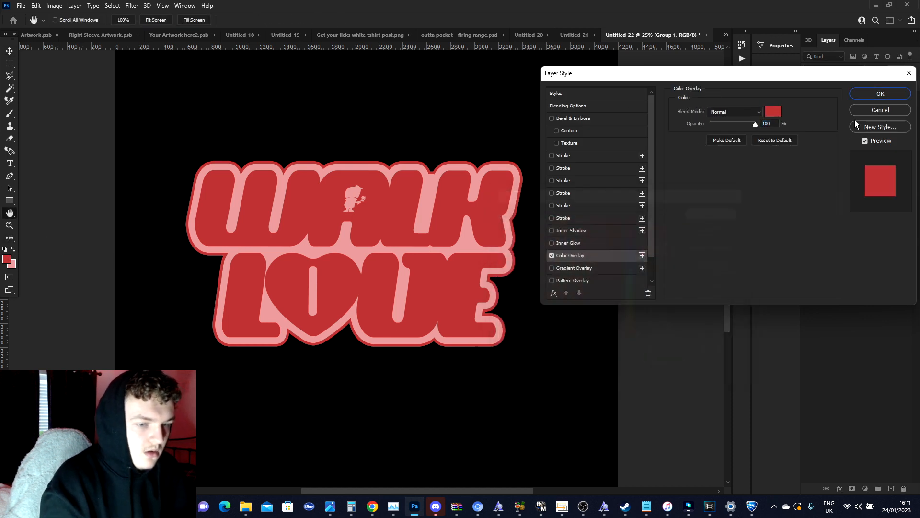
pyautogui.click(853, 94)
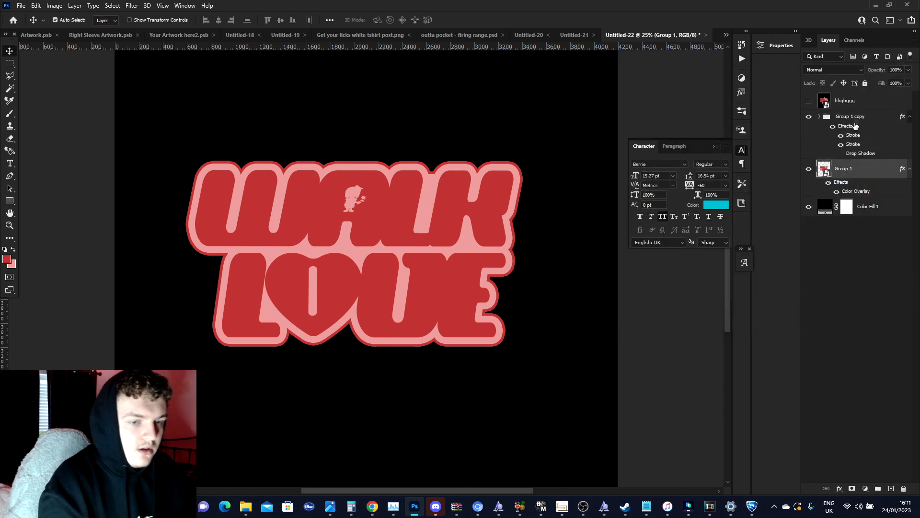
# - Shift the red Group 1 layer slightly down and to the right behind the lettering to form an offset block shadow
pyautogui.hotkey('shift', 'Down')
pyautogui.hotkey('shift', 'Down')
pyautogui.hotkey('shift', 'Down')
pyautogui.hotkey('shift', 'Down')
pyautogui.hotkey('shift', 'Down')
pyautogui.hotkey('shift', 'Right')
pyautogui.hotkey('shift', 'Right')
pyautogui.hotkey('shift', 'Right')
pyautogui.hotkey('shift', 'Right')
pyautogui.hotkey('shift', 'Right')
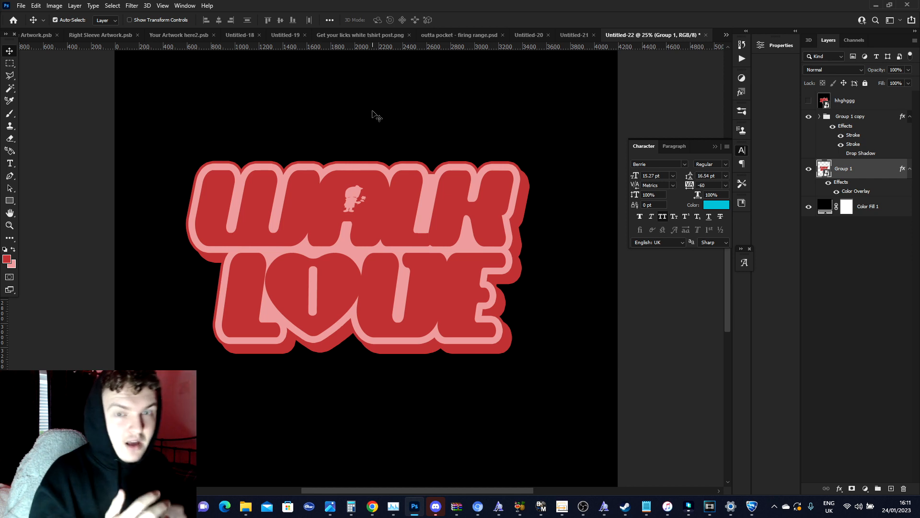
# - Lasso gaps between the lettering outline and its offset shadow, including the K's upper-right corner, and fill each with a #b83a3a Solid Color layer
pyautogui.click(10, 76)
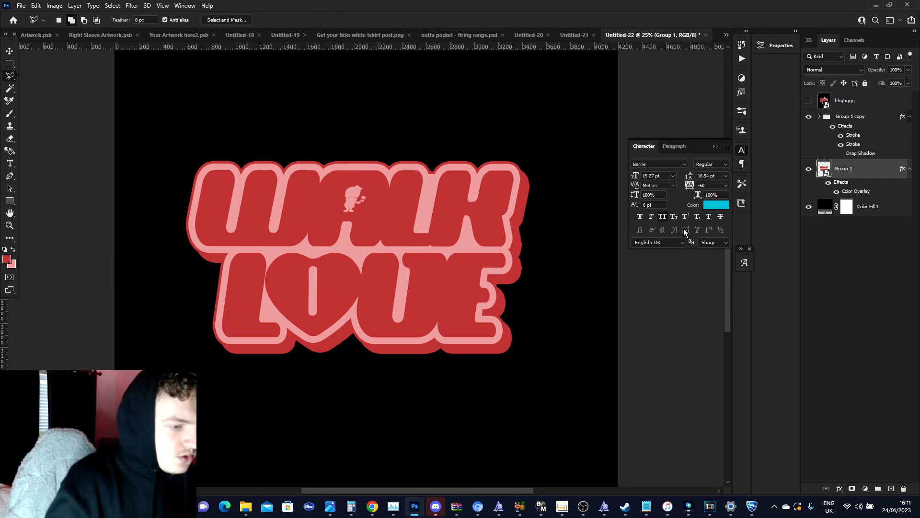
pyautogui.hotkey('ctrl', '+')
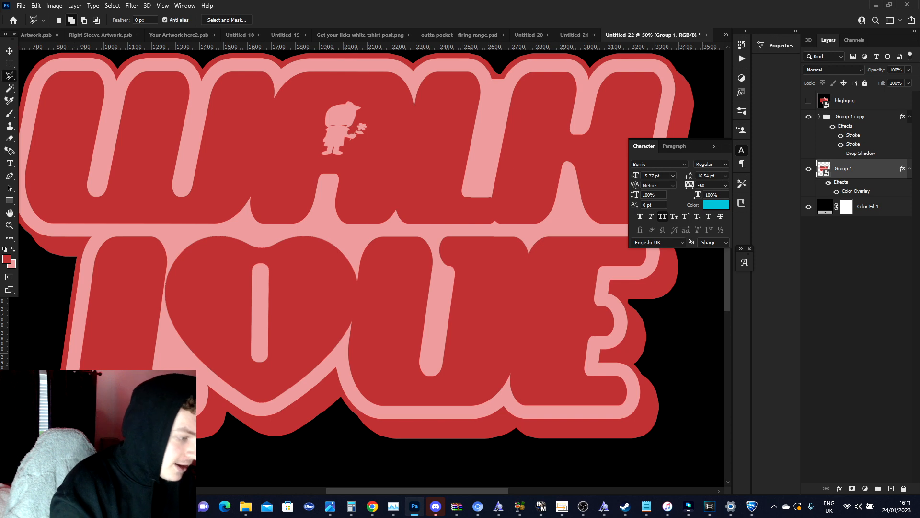
pyautogui.click(725, 211)
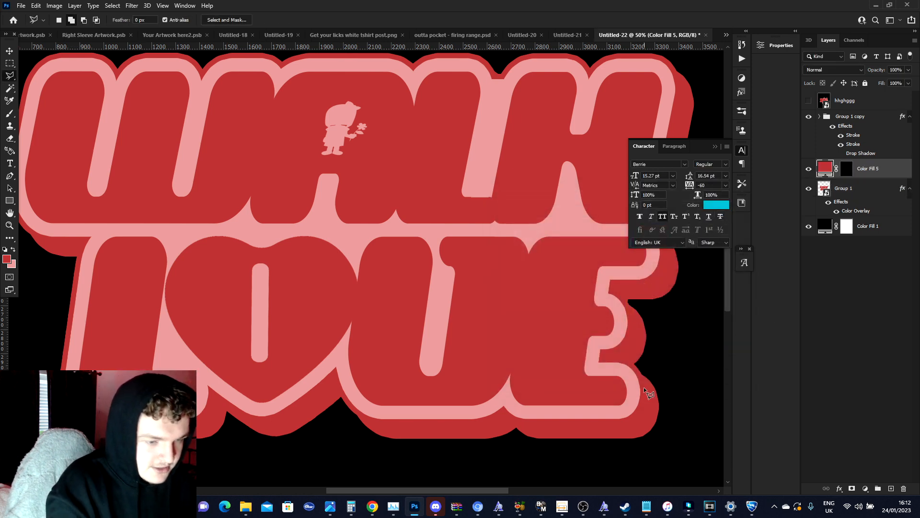
pyautogui.scroll(5, 650, 380)
pyautogui.click(664, 270)
pyautogui.click(687, 294)
pyautogui.click(864, 488)
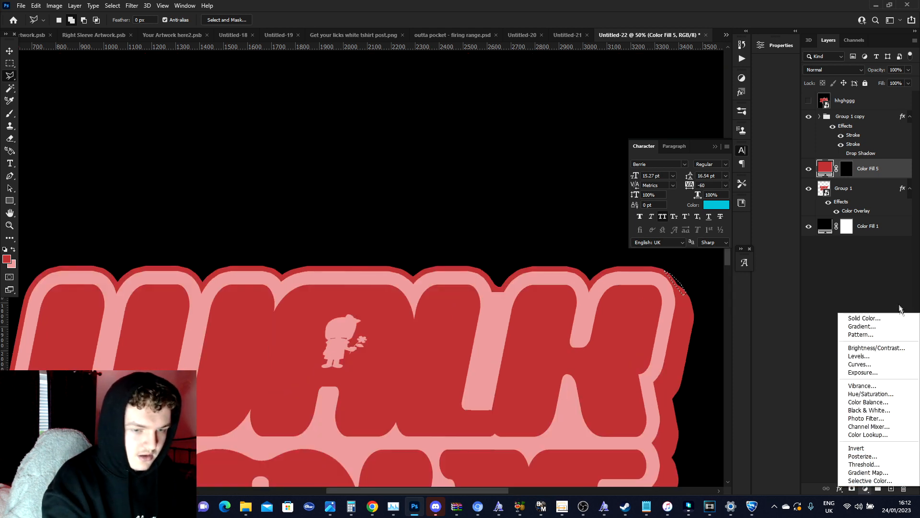
pyautogui.click(890, 319)
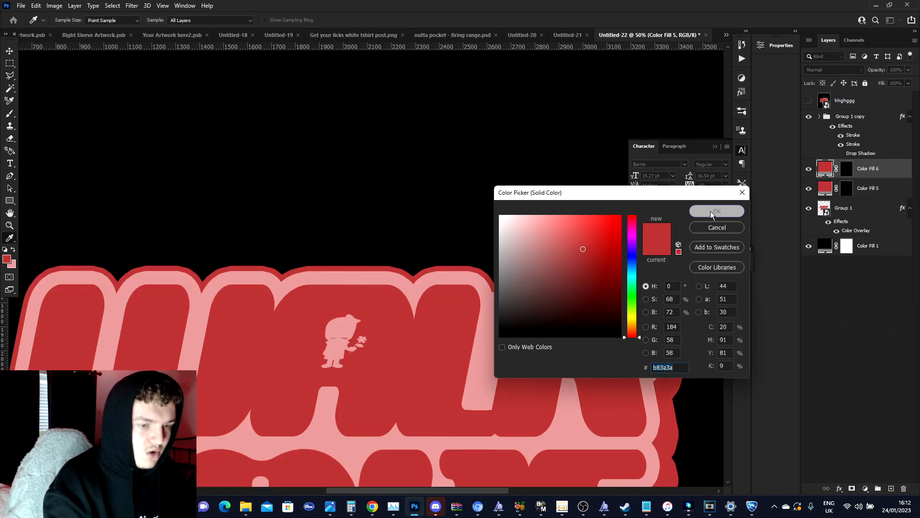
pyautogui.click(710, 211)
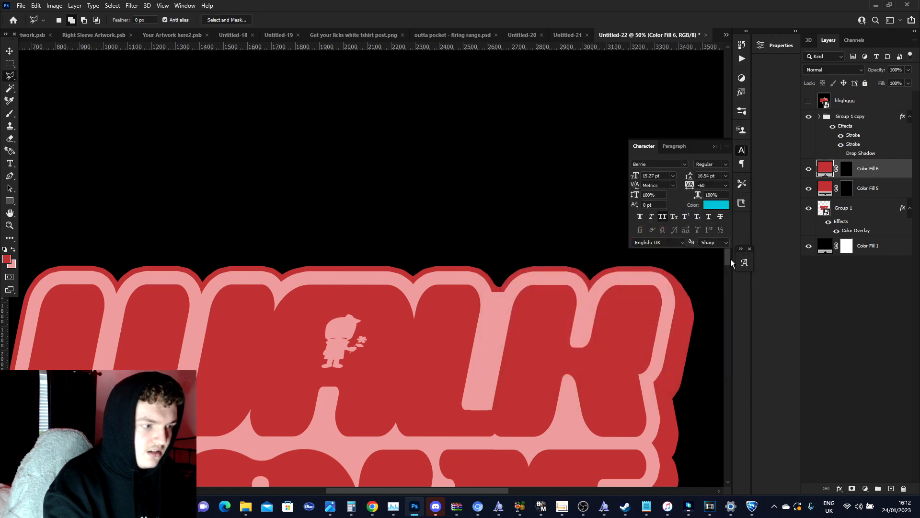
# - Fill the shadow gap at the lower-left corner of the W with another red Solid Color layer
pyautogui.scroll(-2, 731, 259)
pyautogui.moveTo(428, 488); pyautogui.dragTo(386, 490)
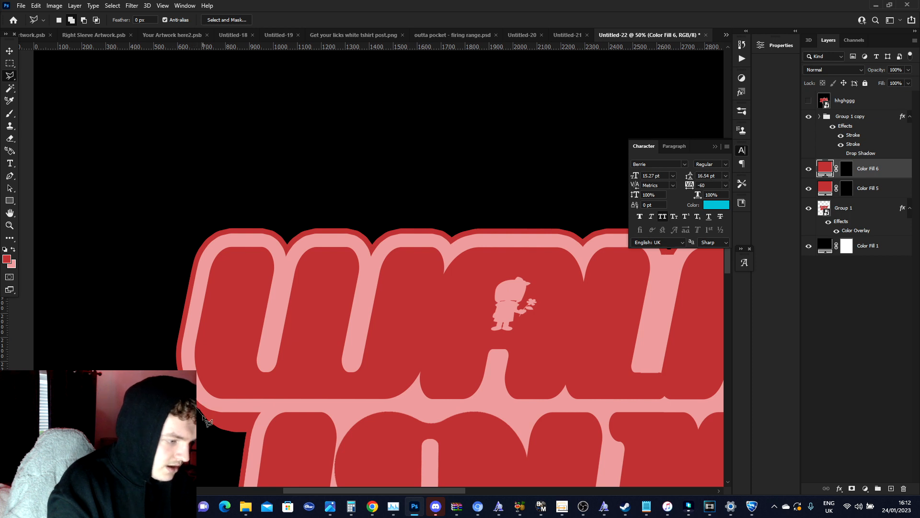
pyautogui.hotkey('ctrl', 'j')
pyautogui.hotkey('ctrl', '-')
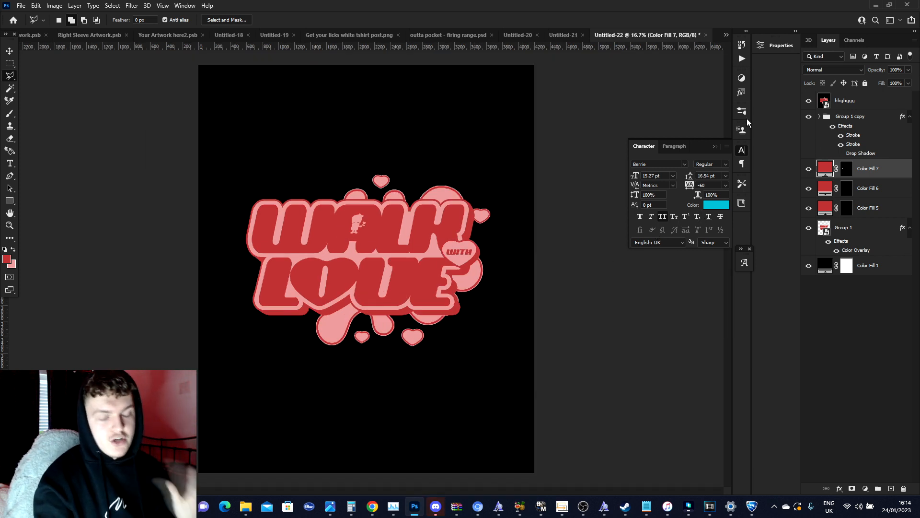
# - Hide the hhghggg reference layer and place the embedded black-flat-heart image from Downloads above Group 1 copy
pyautogui.click(808, 102)
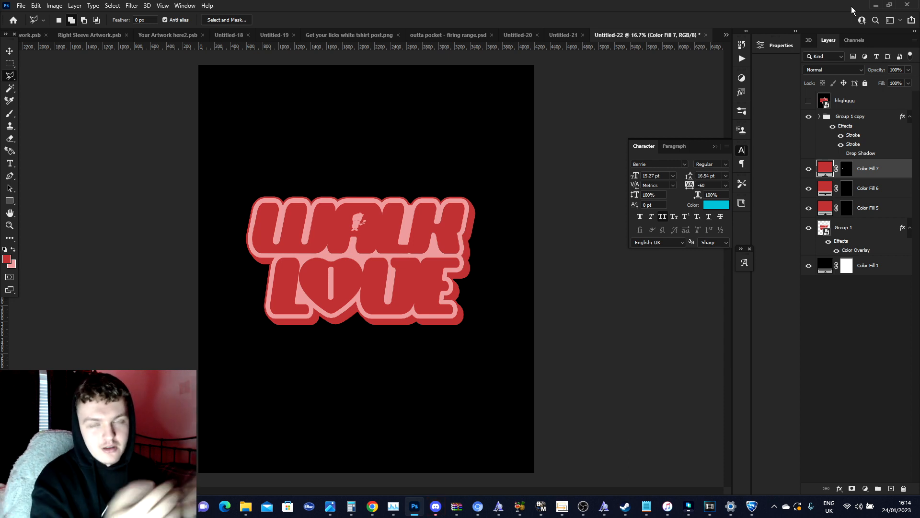
pyautogui.hotkey('alt', ']')
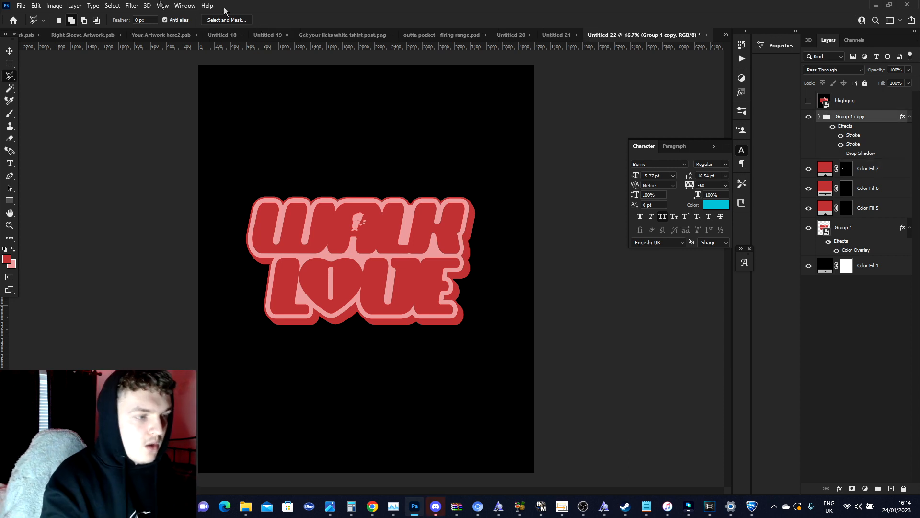
pyautogui.click(27, 6)
pyautogui.click(79, 201)
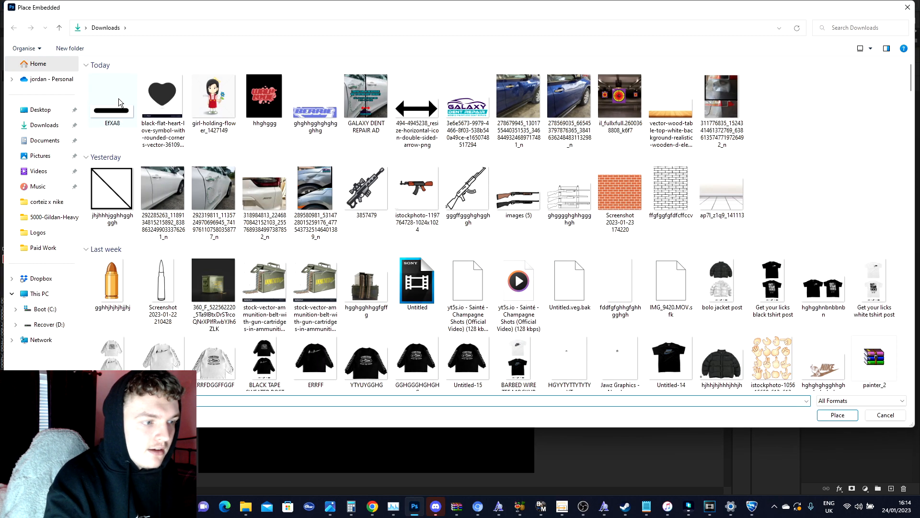
pyautogui.click(150, 106)
pyautogui.doubleClick(149, 105)
pyautogui.press('Return')
pyautogui.press('l')
pyautogui.hotkey('ctrl', '-')
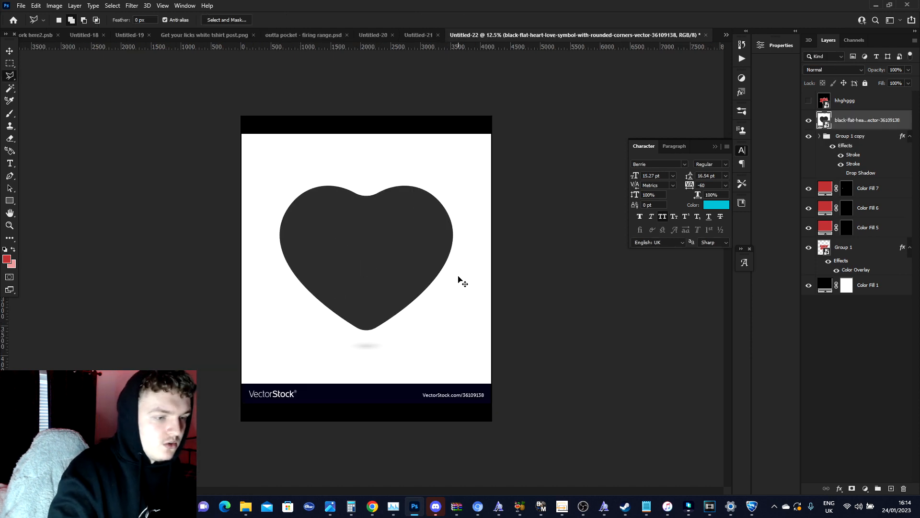
# - Rasterize the placed heart layer and select the heart shape with Select Subject
pyautogui.hotkey('ctrl', '+')
pyautogui.hotkey('ctrl', '+')
pyautogui.rightClick(871, 125)
pyautogui.click(833, 240)
pyautogui.click(112, 6)
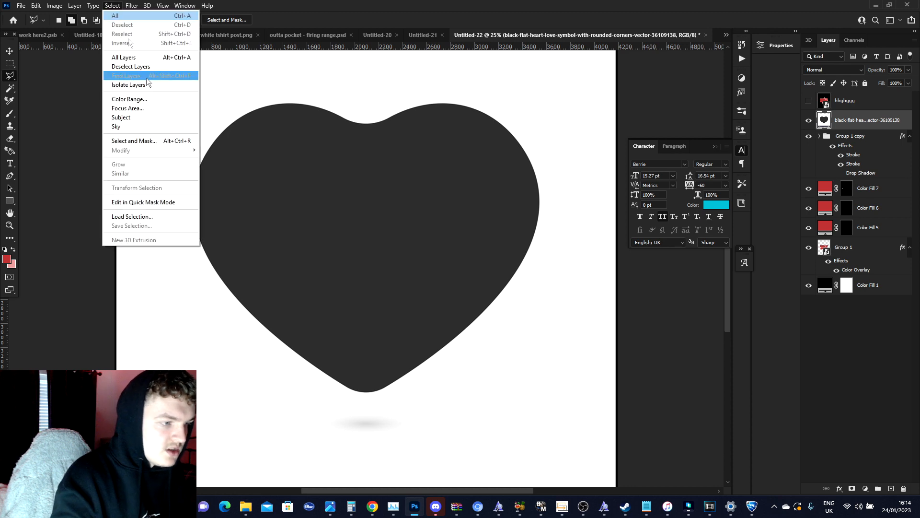
pyautogui.click(177, 119)
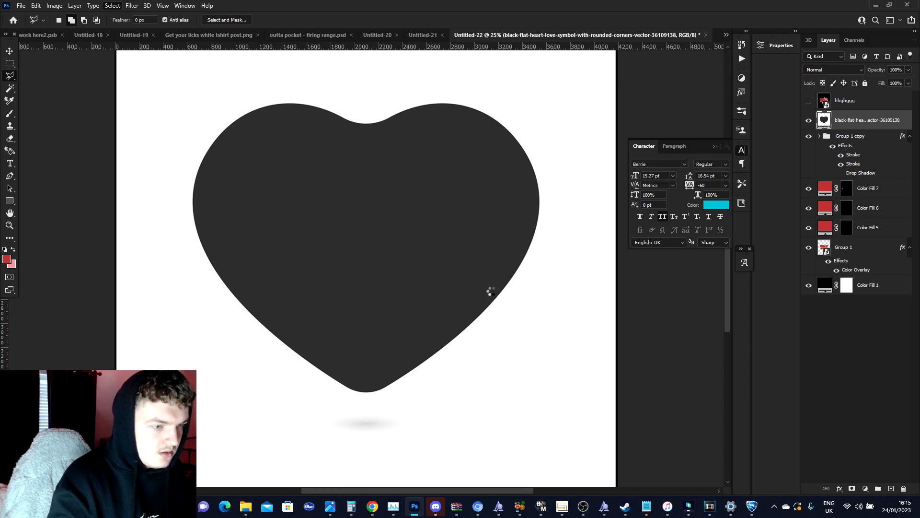
# - Cut the selected heart onto its own layer and delete the leftover image background layer
pyautogui.moveTo(727, 306); pyautogui.dragTo(737, 267)
pyautogui.rightClick(425, 361)
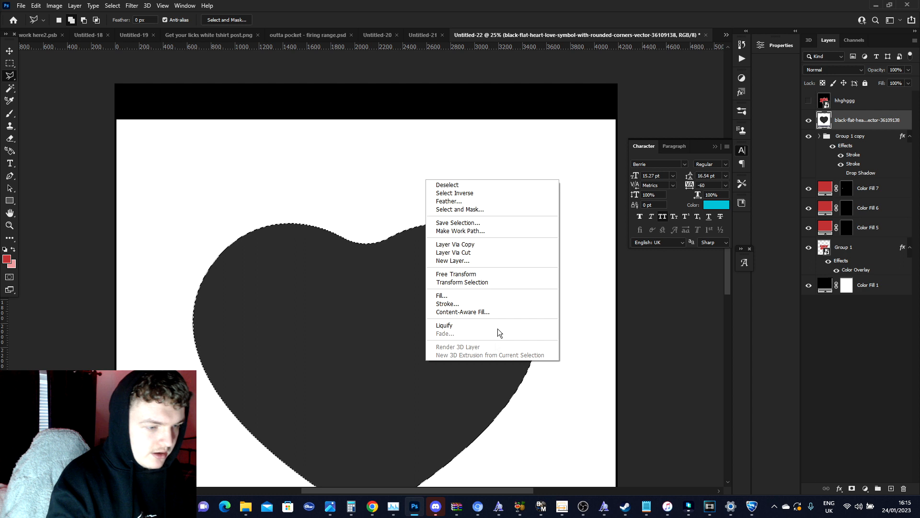
pyautogui.click(471, 254)
pyautogui.click(844, 148)
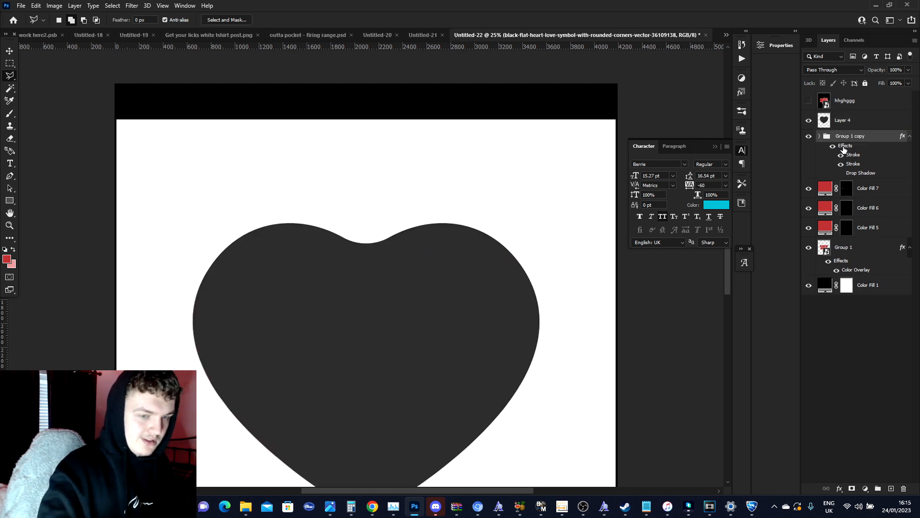
pyautogui.click(846, 121)
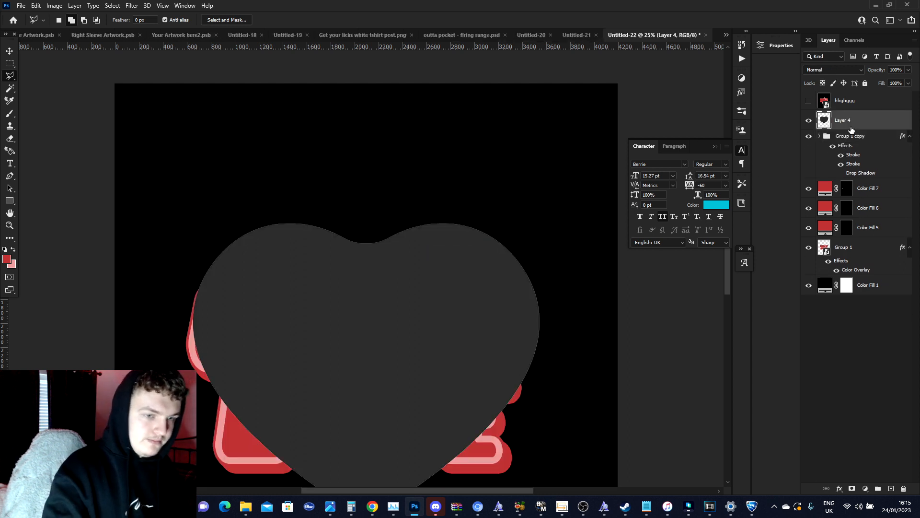
# - Scale the heart to about 11.75% and position it between the right ends of the K and E
pyautogui.click(11, 50)
pyautogui.hotkey('ctrl', 't')
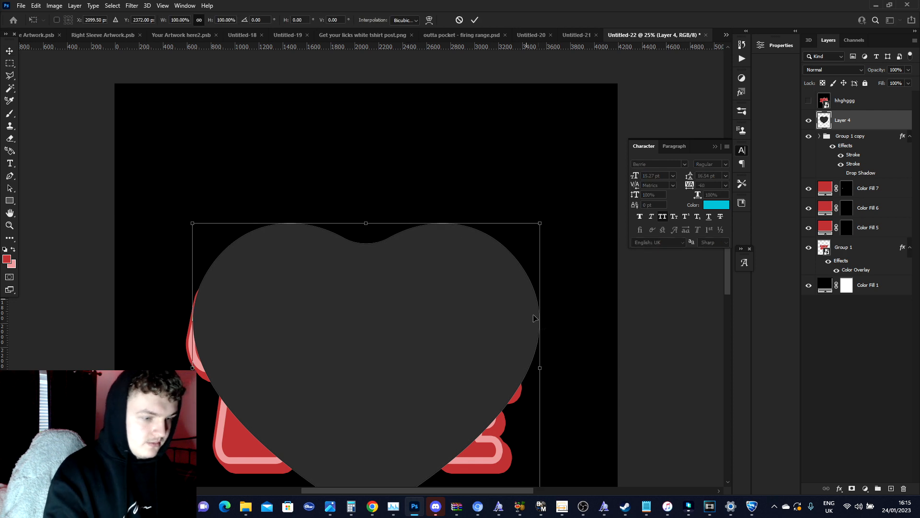
pyautogui.moveTo(541, 368); pyautogui.dragTo(517, 375)
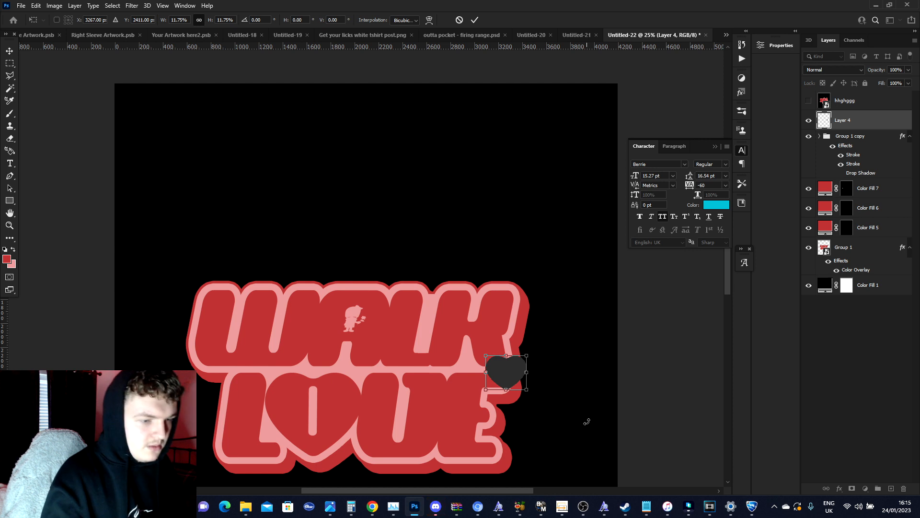
# - Add a Color Overlay to the small heart in the outline's pink, #df9797
pyautogui.click(611, 258)
pyautogui.click(773, 112)
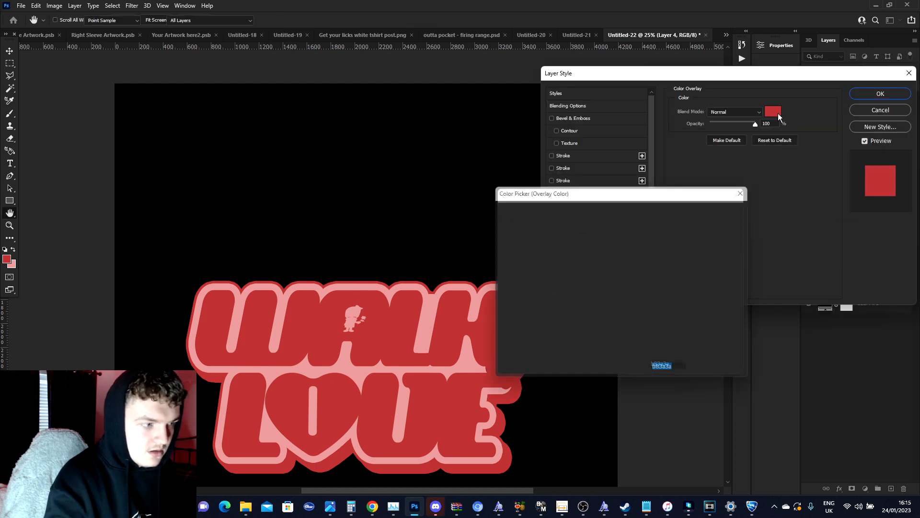
pyautogui.click(14, 264)
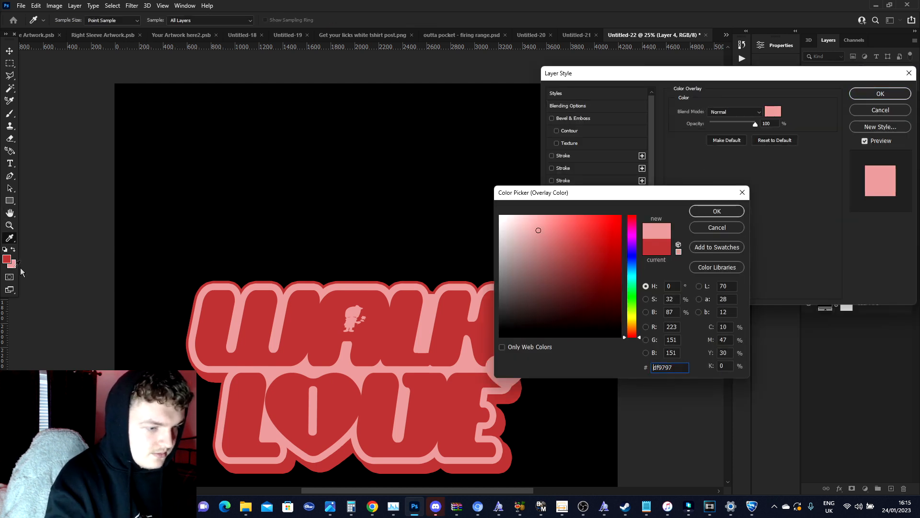
pyautogui.click(704, 211)
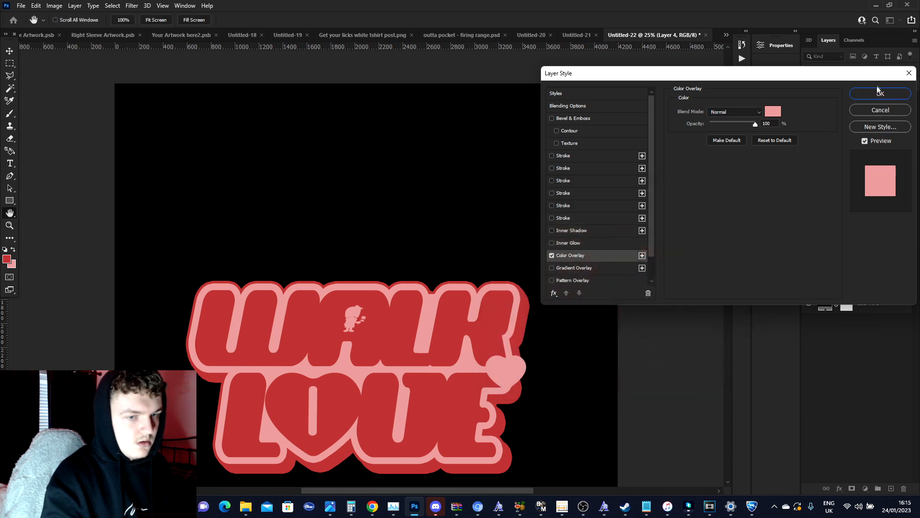
# - Add a 17 px outside Stroke to the small heart in the lettering's red, #b83a3a
pyautogui.click(579, 157)
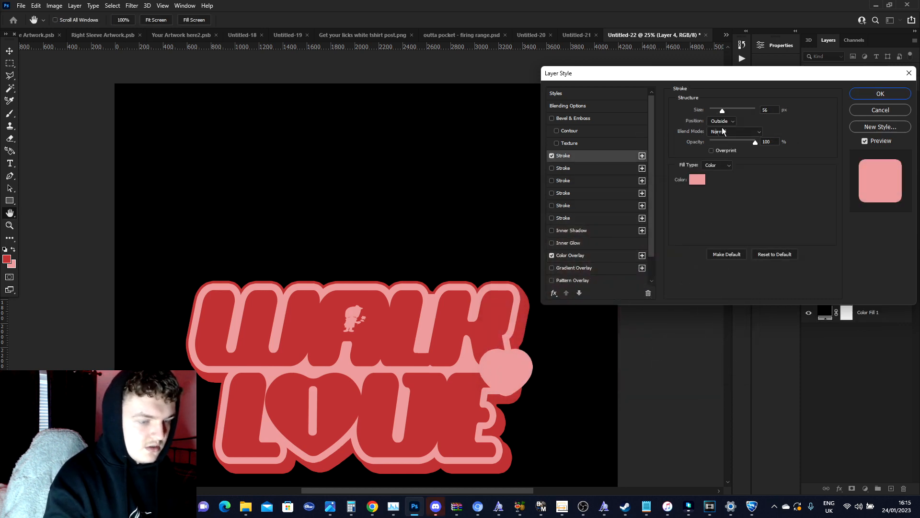
pyautogui.click(697, 179)
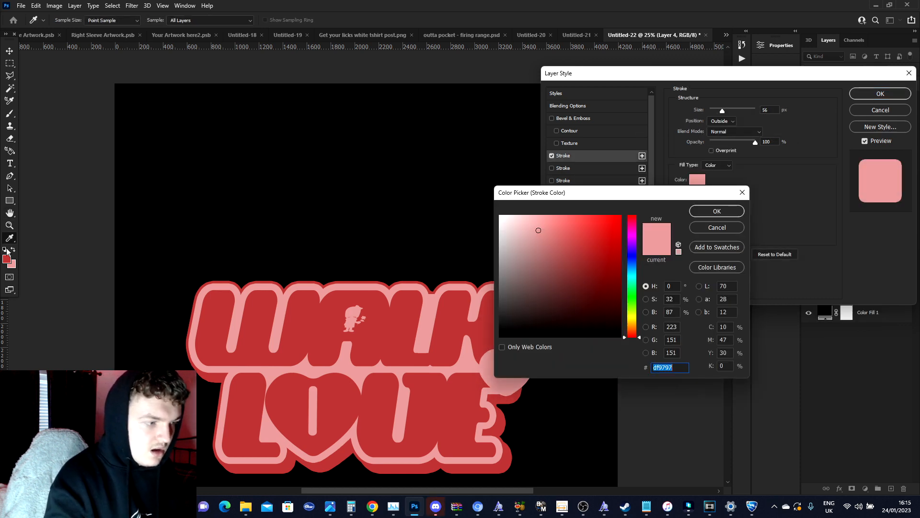
pyautogui.click(483, 307)
pyautogui.click(706, 212)
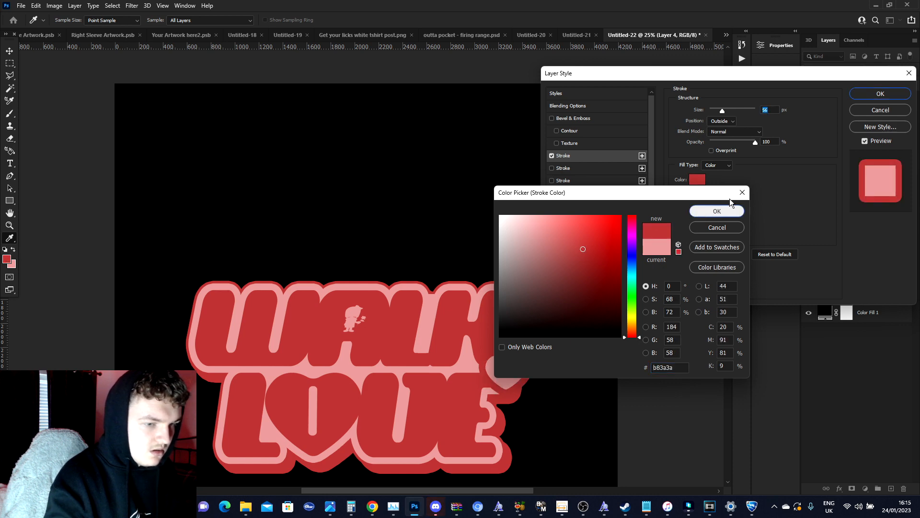
pyautogui.click(721, 111)
pyautogui.moveTo(718, 111); pyautogui.dragTo(718, 110)
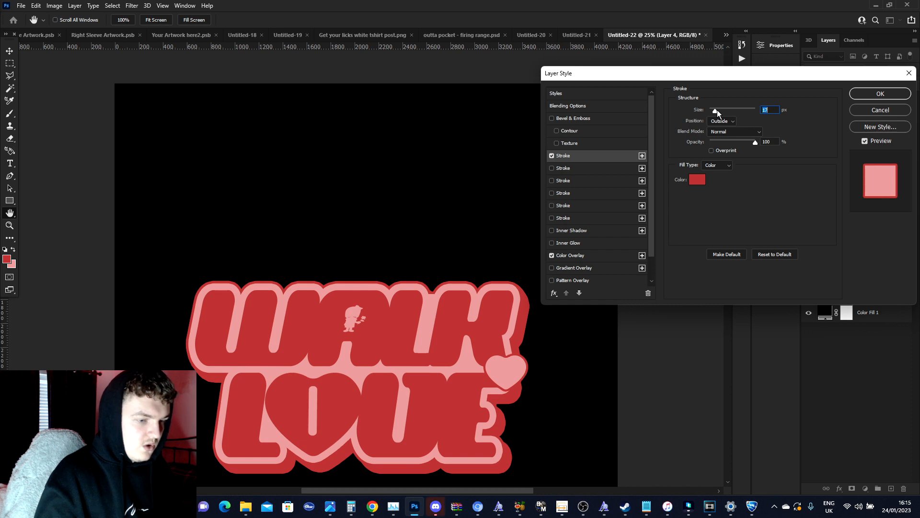
pyautogui.click(881, 94)
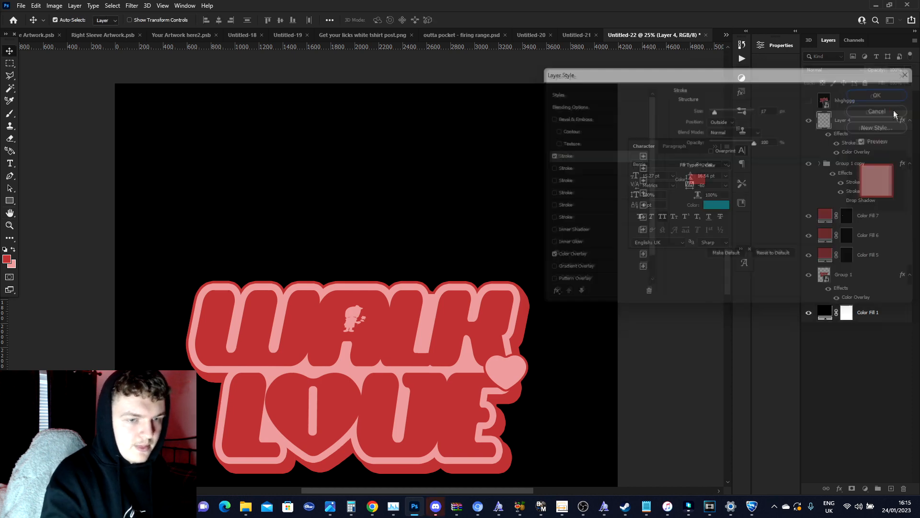
# - Duplicate the small heart layer, place the copy beneath the original and convert it to a Smart Object
pyautogui.hotkey('ctrl', 'j')
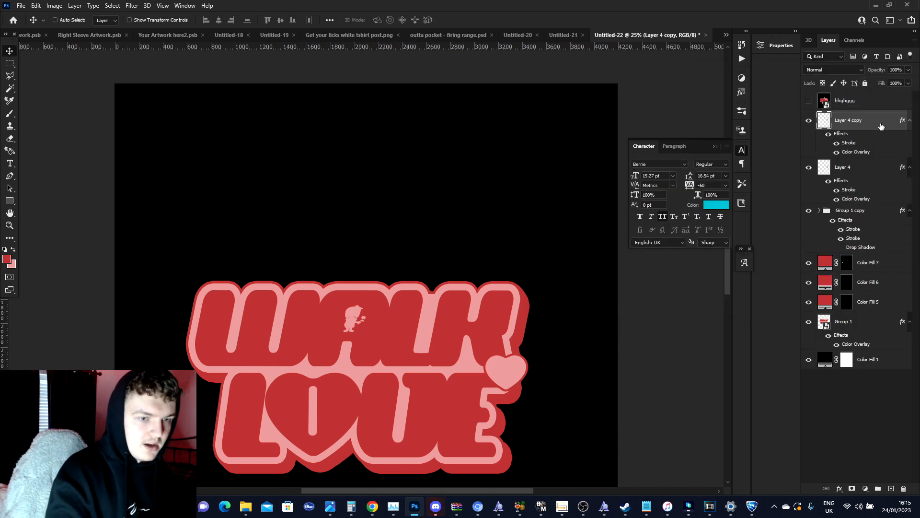
pyautogui.moveTo(865, 120); pyautogui.dragTo(877, 179)
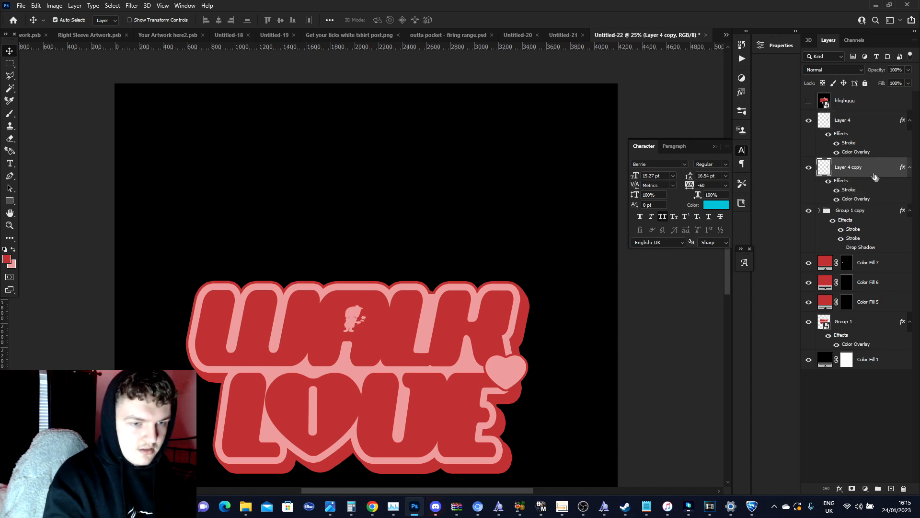
pyautogui.rightClick(870, 172)
pyautogui.click(836, 220)
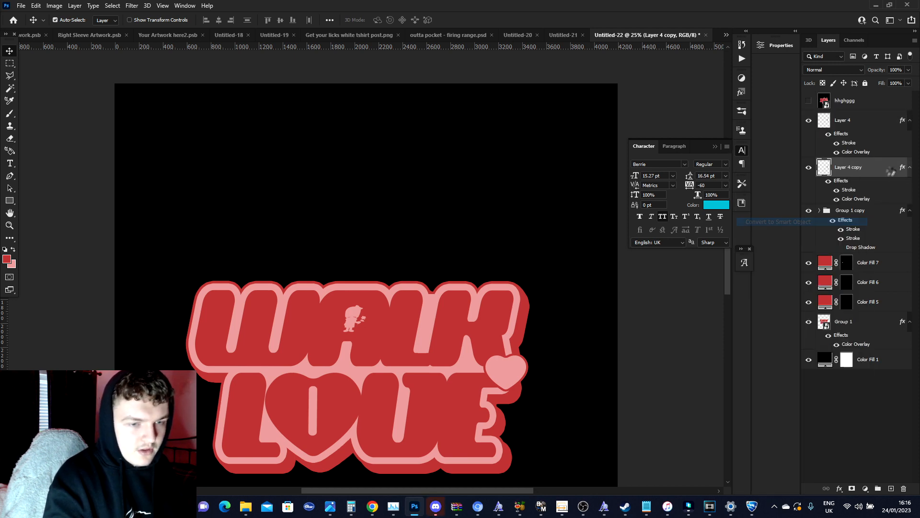
# - Apply a Color Overlay to the heart copy in the lettering's red, #b83a3a
pyautogui.rightClick(883, 167)
pyautogui.click(819, 83)
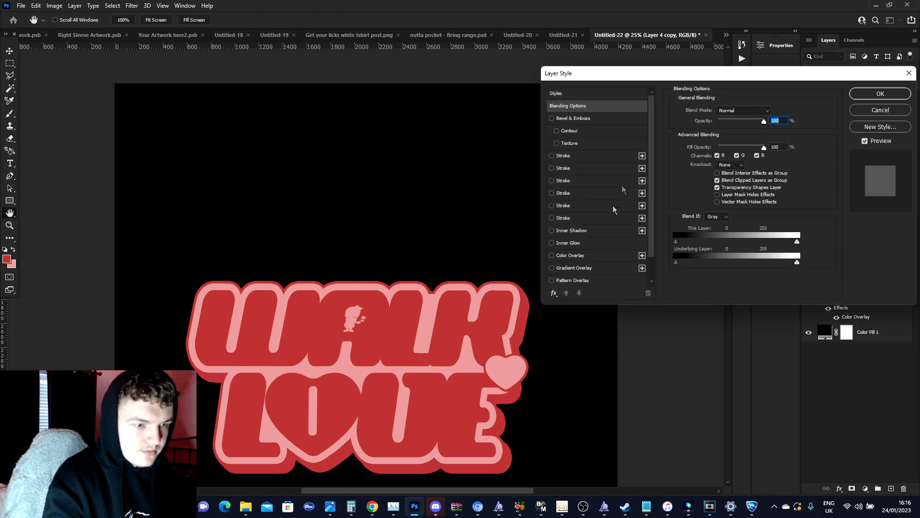
pyautogui.click(606, 257)
pyautogui.click(773, 112)
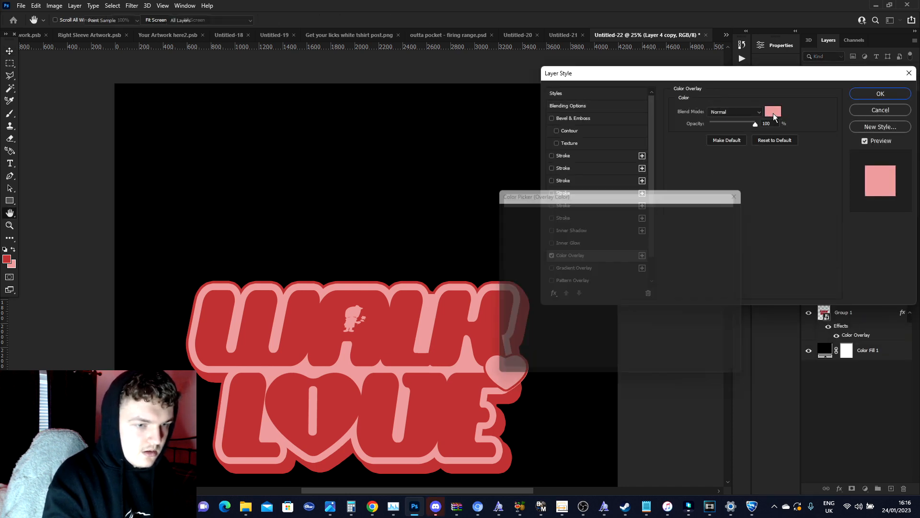
pyautogui.click(405, 329)
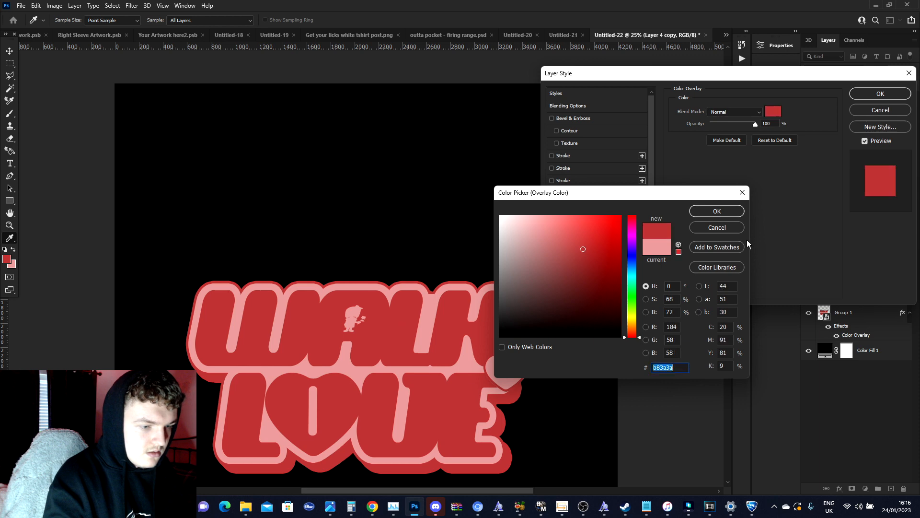
pyautogui.click(717, 211)
pyautogui.click(873, 95)
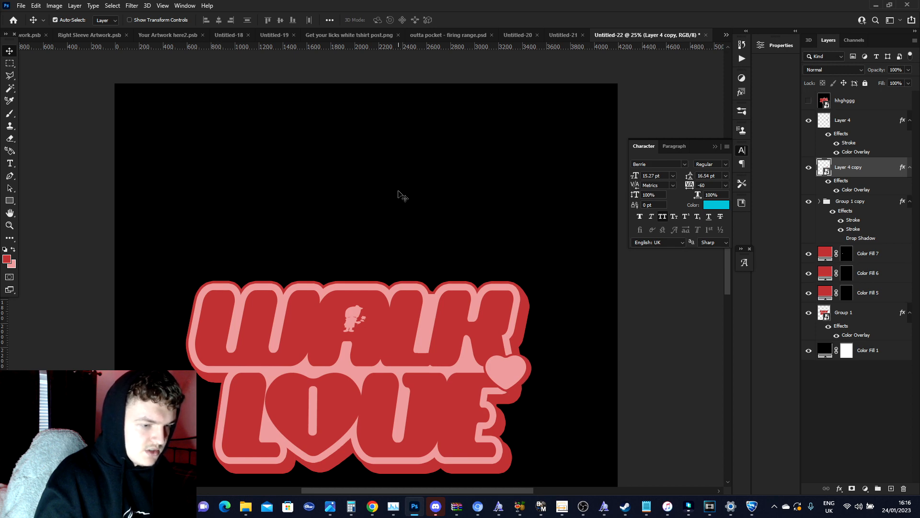
# - Select the gap along the upper-right edge of the heart's shadow with the lasso and fill it with a #b83a3a Solid Color layer
pyautogui.scroll(2, 468, 465)
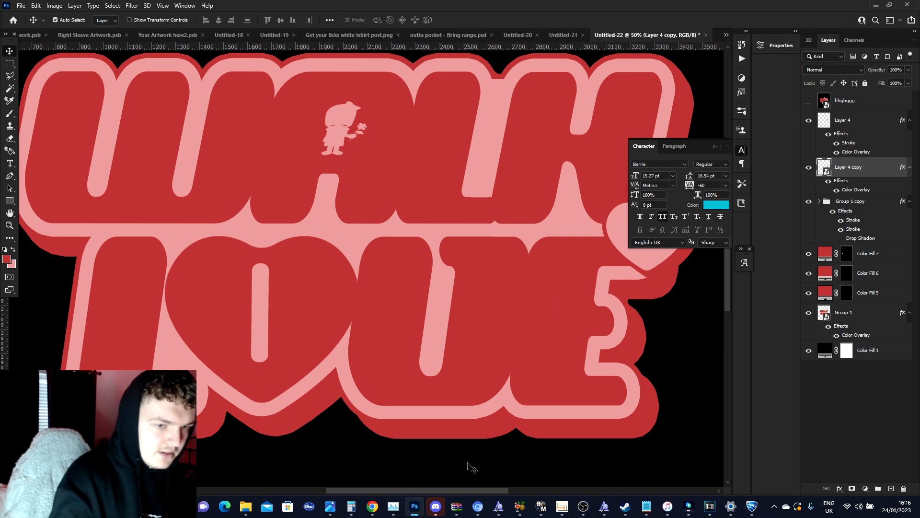
pyautogui.hscroll(5, 400, 381)
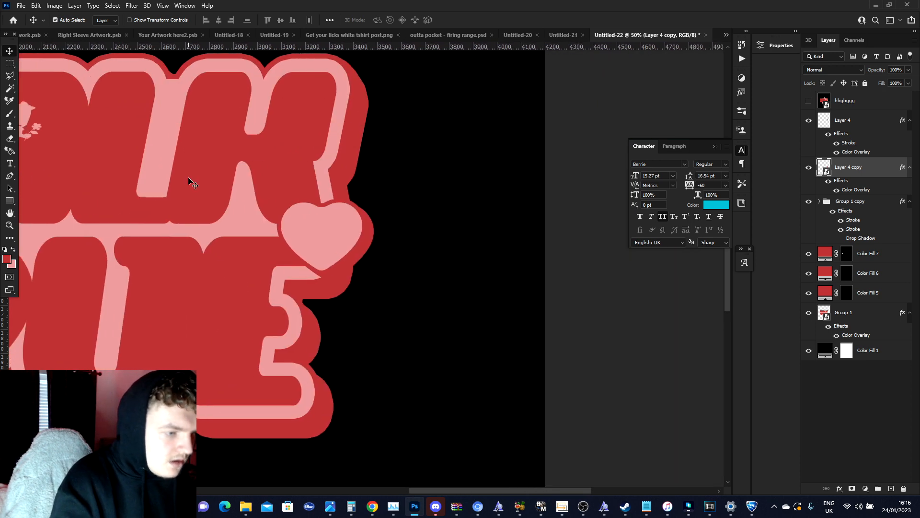
pyautogui.click(10, 76)
pyautogui.hotkey('alt', ']')
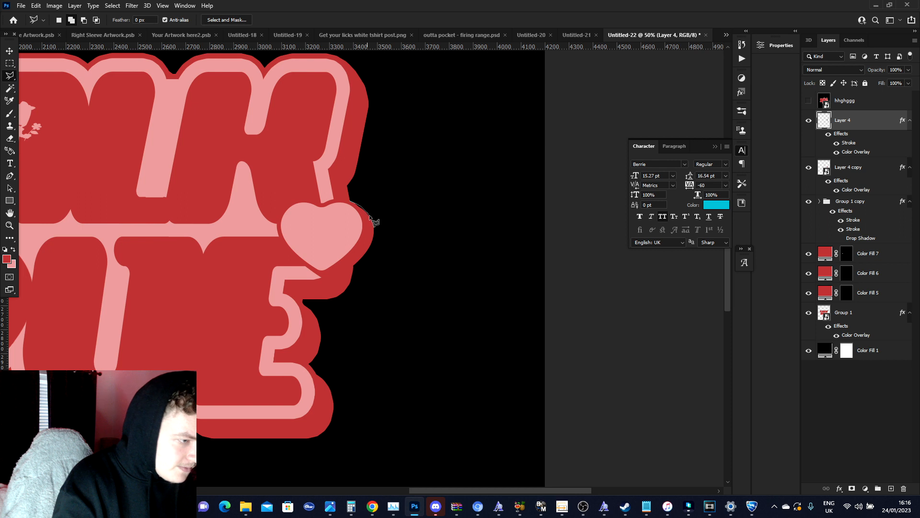
pyautogui.click(349, 201)
pyautogui.click(866, 489)
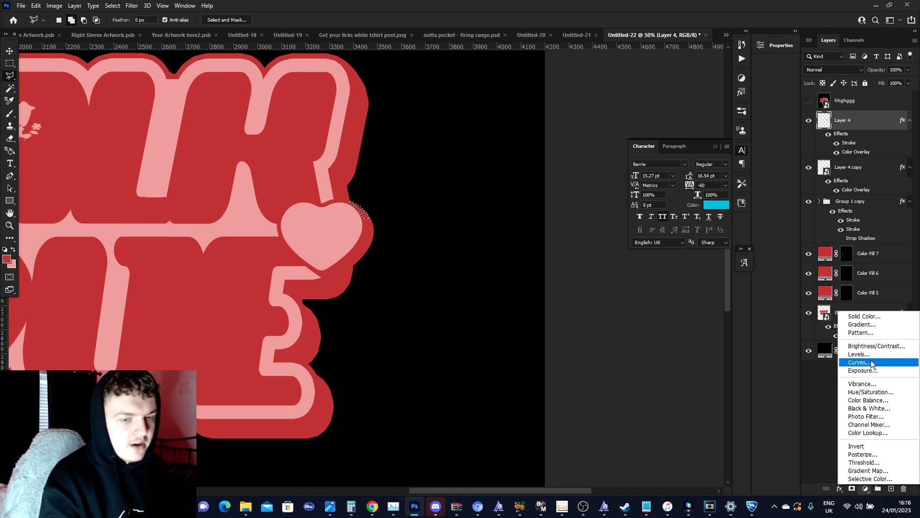
pyautogui.click(864, 316)
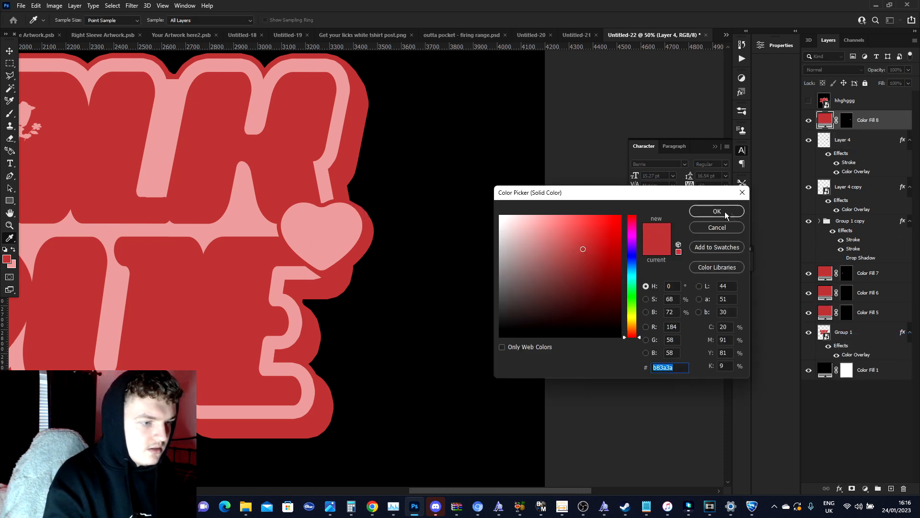
pyautogui.click(714, 212)
pyautogui.hotkey('ctrl', '-')
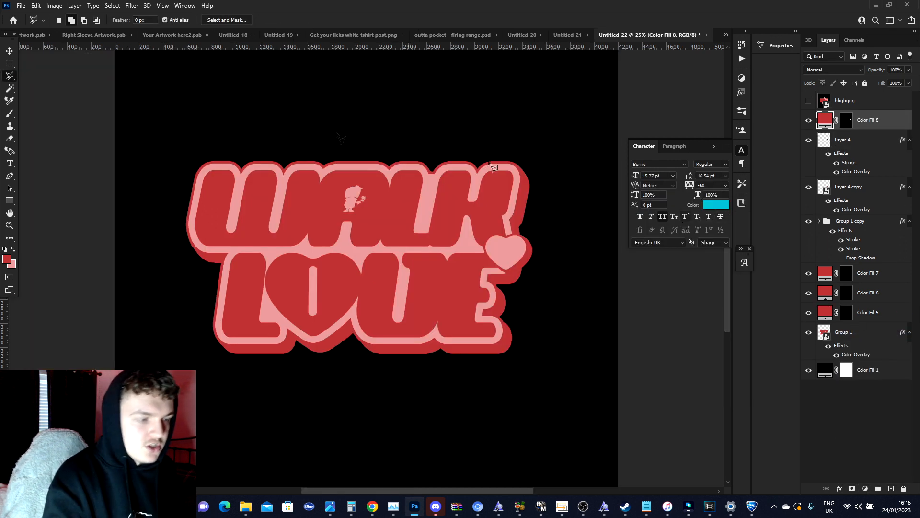
# - Add the text "with" in the Berrie font above WALK and move its layer out of the groups to above the small heart
pyautogui.press('t')
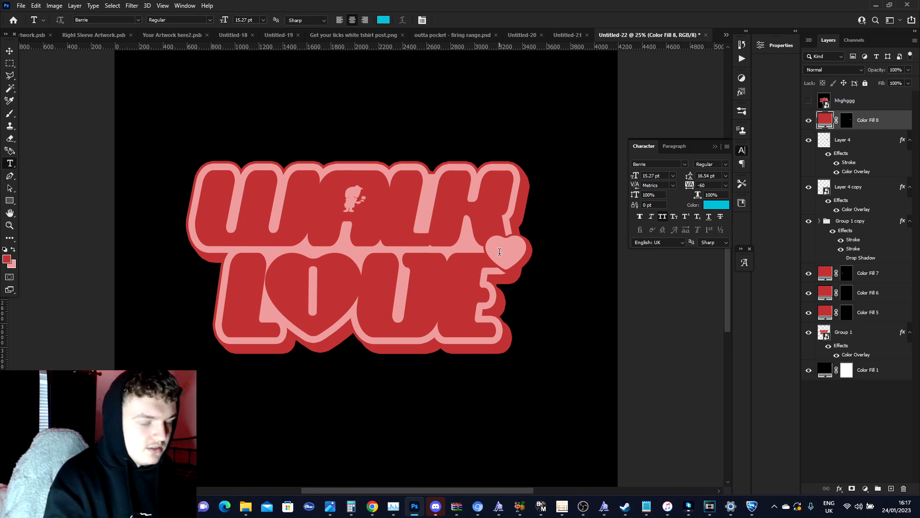
pyautogui.click(269, 77)
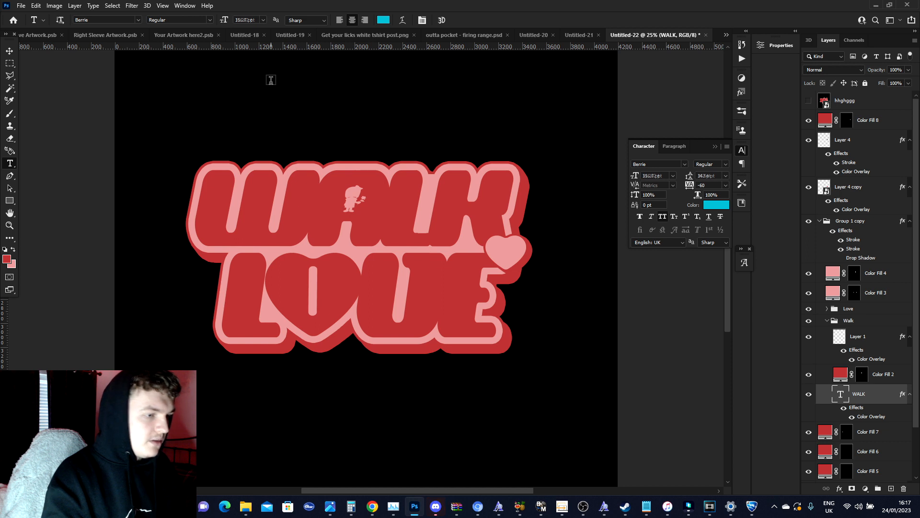
pyautogui.write('with')
pyautogui.hotkey('ctrl', 'Return')
pyautogui.press('v')
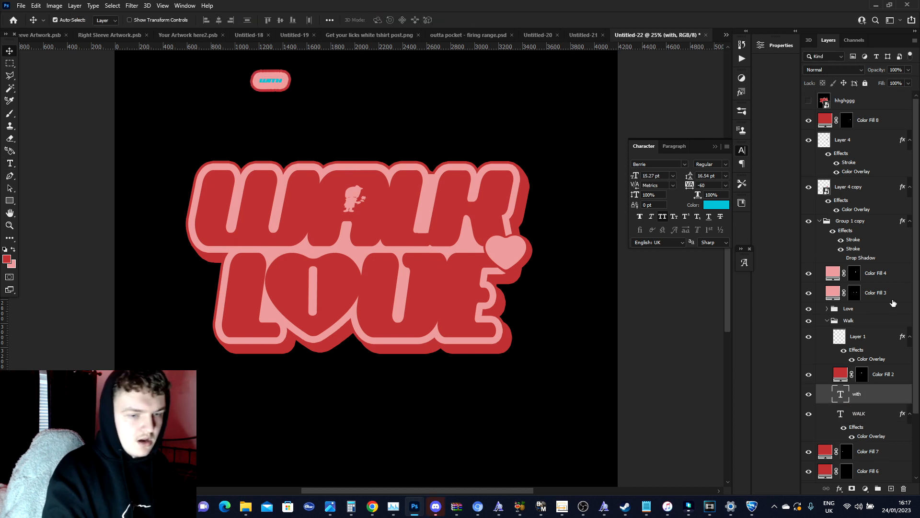
pyautogui.moveTo(892, 392); pyautogui.dragTo(877, 139)
# - Set the tracking of the WITH text to 0
pyautogui.click(9, 163)
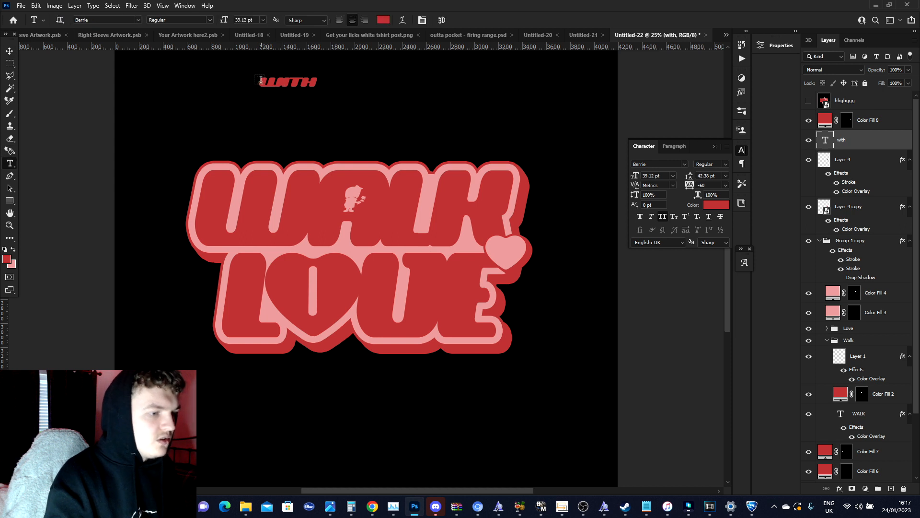
pyautogui.moveTo(260, 82); pyautogui.dragTo(332, 82)
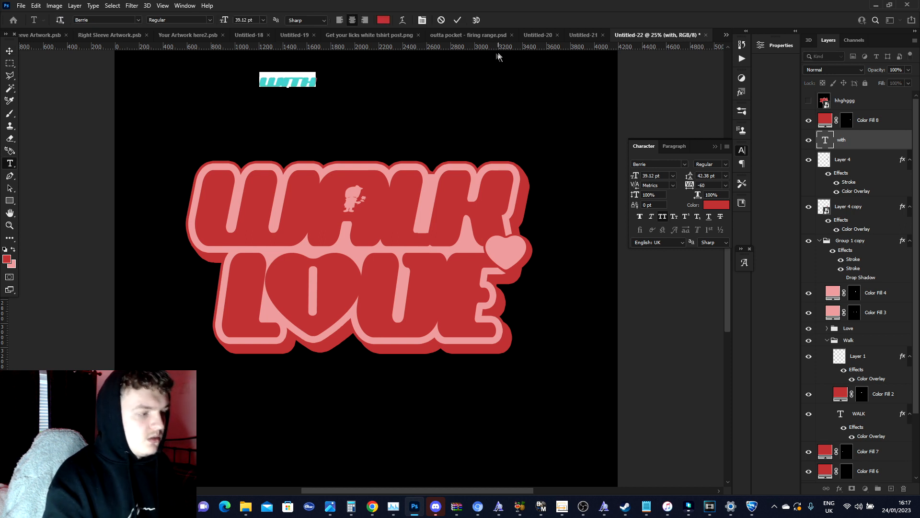
pyautogui.click(423, 21)
pyautogui.click(423, 22)
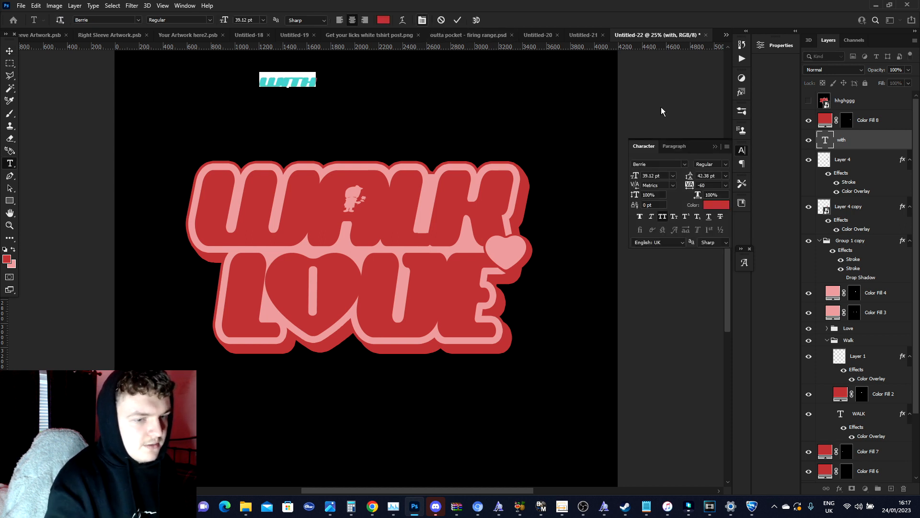
pyautogui.press('Up')
pyautogui.press('Up')
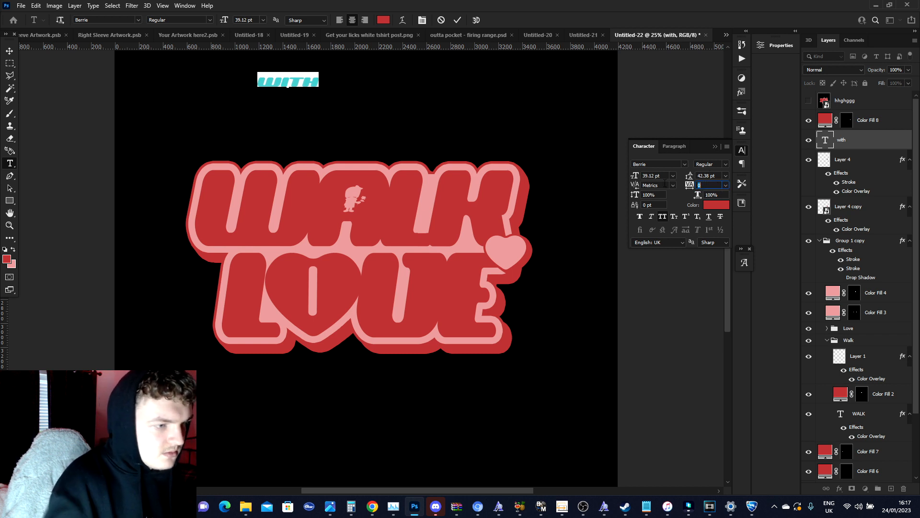
pyautogui.click(457, 21)
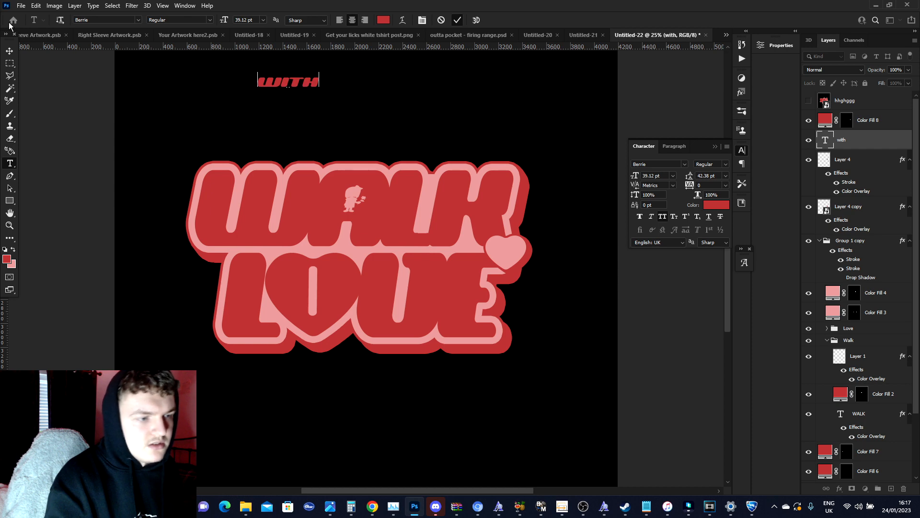
pyautogui.press('v')
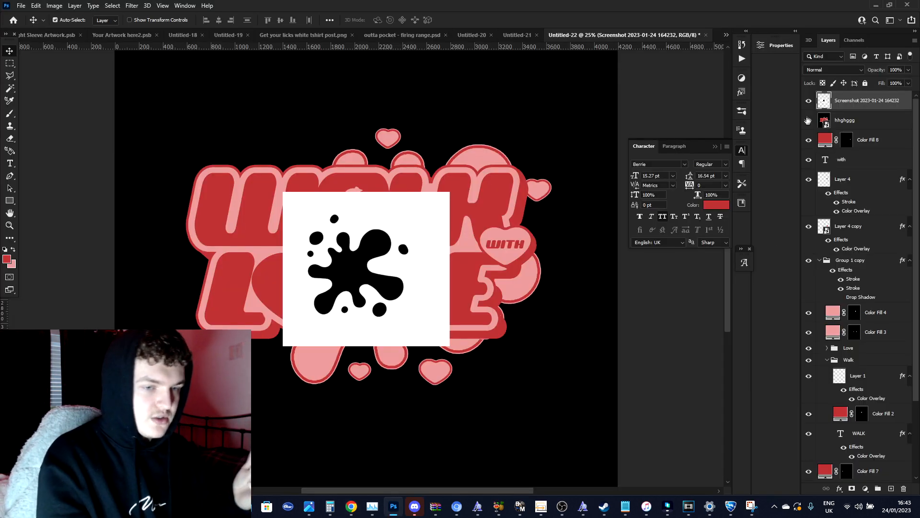
# - With the reference artwork hidden, enlarge the splatter image to about 231% over the lettering and isolate its black shape on a separate layer
pyautogui.click(808, 120)
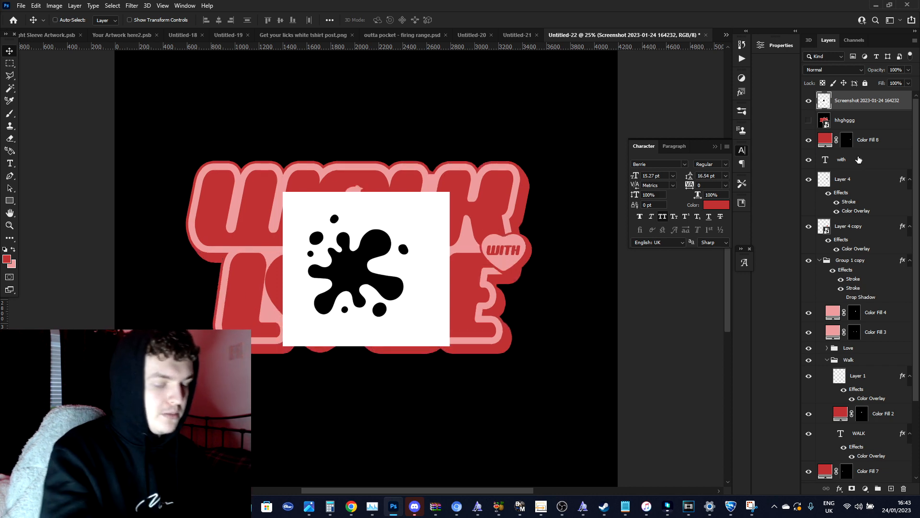
pyautogui.hotkey('ctrl', 't')
pyautogui.moveTo(453, 270); pyautogui.dragTo(531, 259)
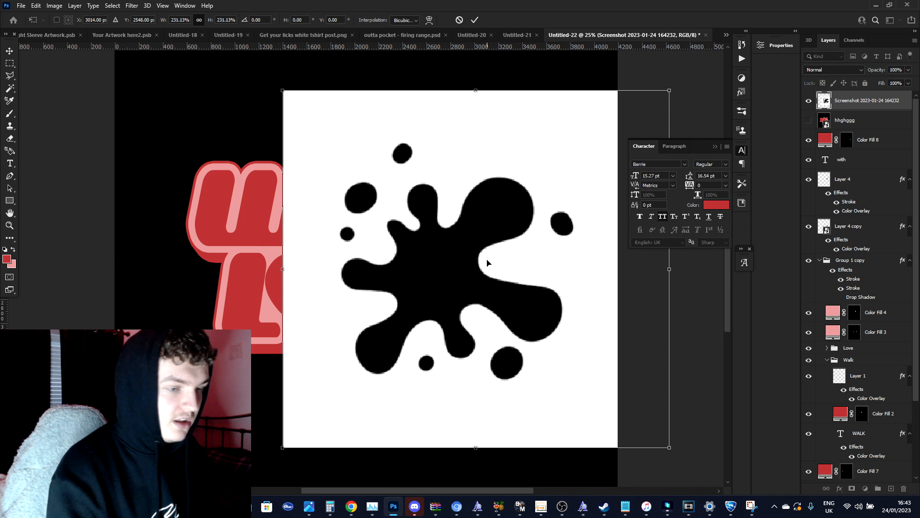
pyautogui.moveTo(425, 269); pyautogui.dragTo(344, 256)
pyautogui.press('Return')
pyautogui.press('w')
pyautogui.click(865, 125)
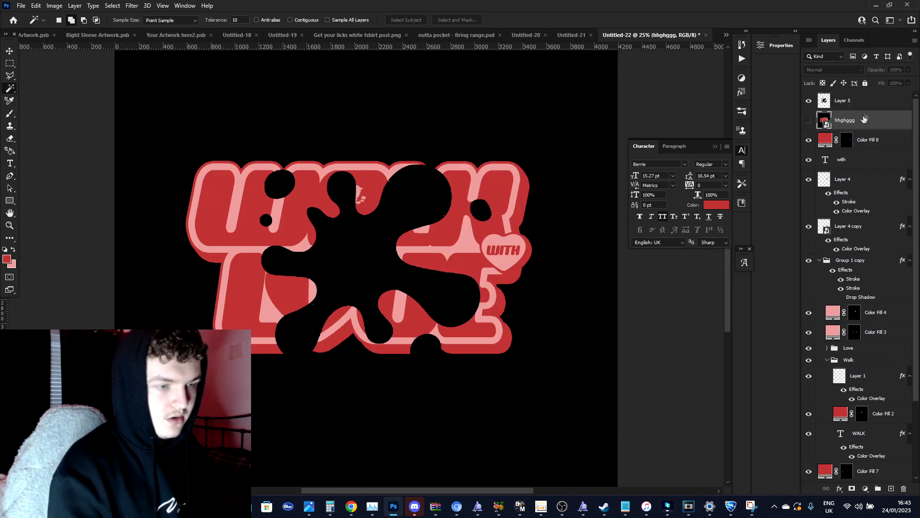
# - Add a Color Overlay in the outline's pink to the splatter and move its layer behind the lettering, just above the black background fill
pyautogui.rightClick(871, 106)
pyautogui.press('Escape')
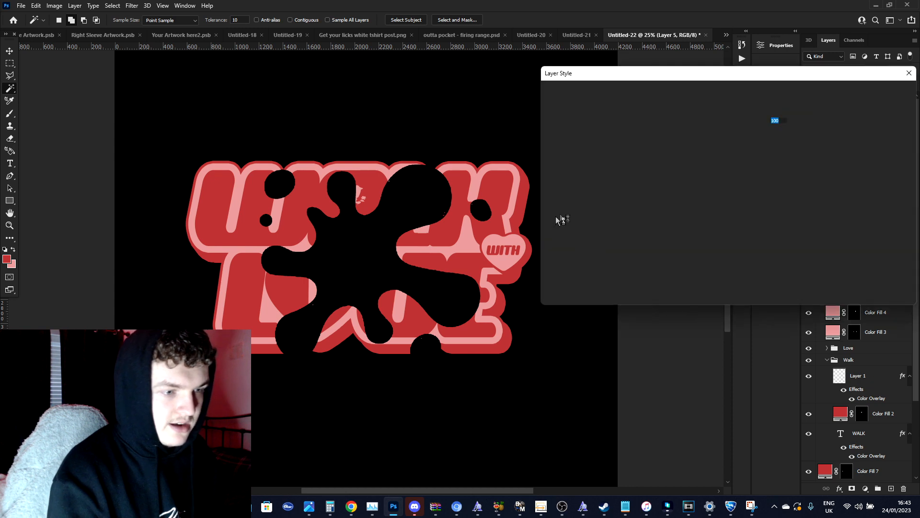
pyautogui.click(599, 256)
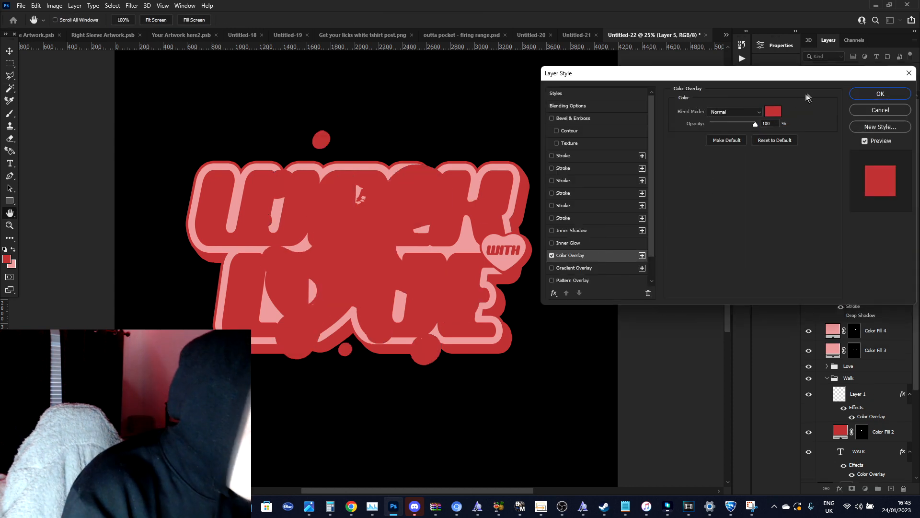
pyautogui.click(773, 111)
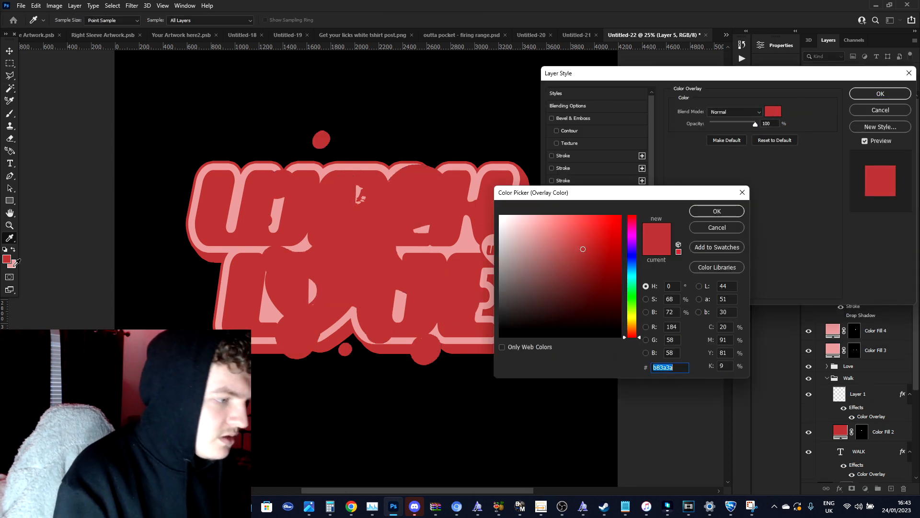
pyautogui.click(309, 282)
pyautogui.click(718, 211)
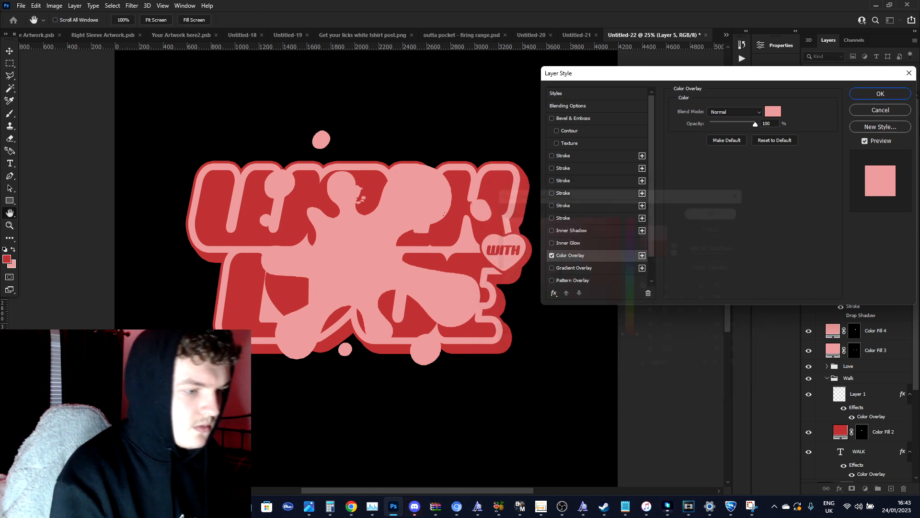
pyautogui.click(879, 94)
pyautogui.moveTo(892, 121); pyautogui.dragTo(878, 468)
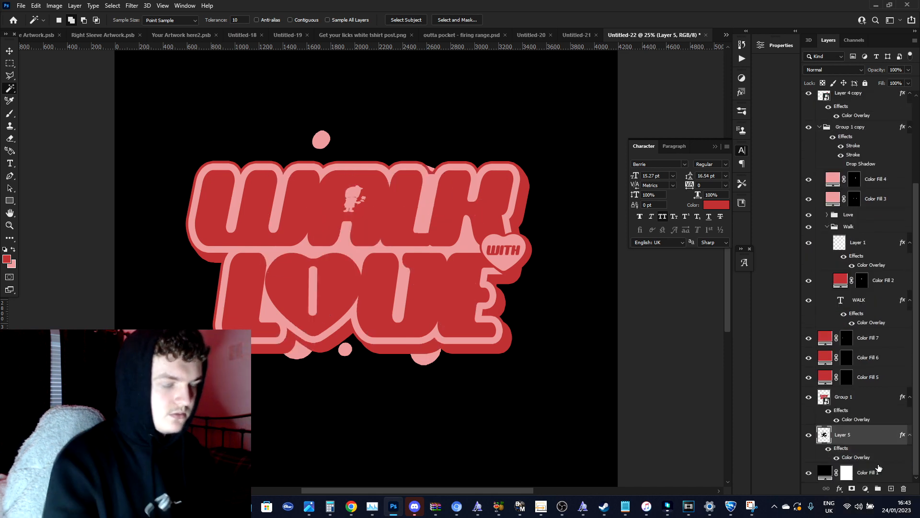
# - Enlarge the pink splatter behind the lettering, then fine-tune its size and position against the reference artwork
pyautogui.hotkey('ctrl', 't')
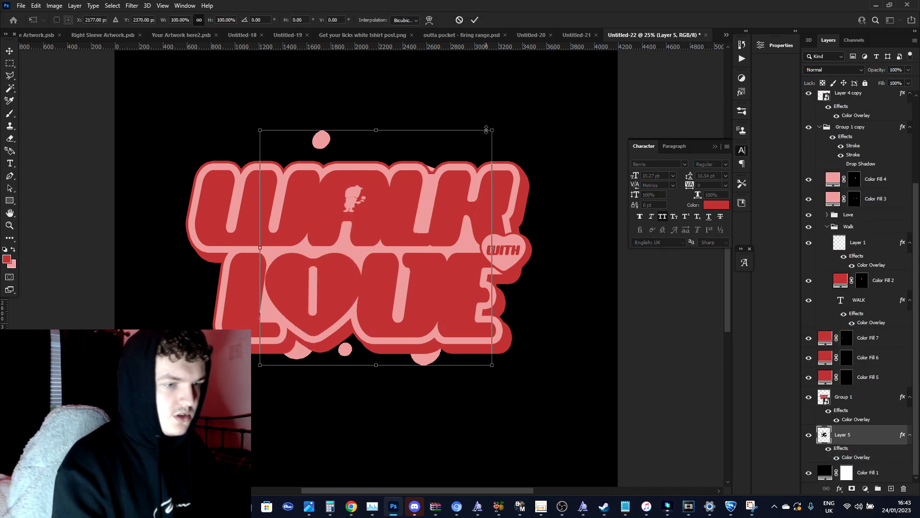
pyautogui.moveTo(490, 129); pyautogui.dragTo(536, 84)
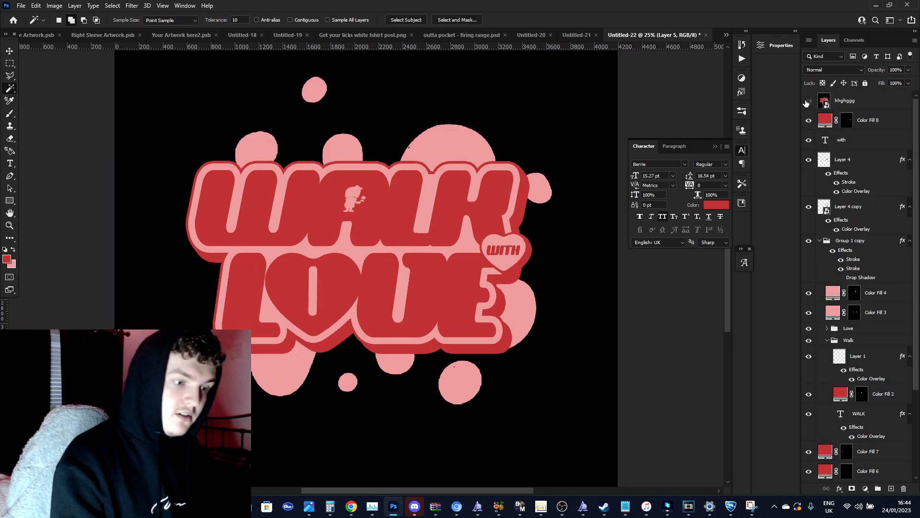
pyautogui.click(808, 101)
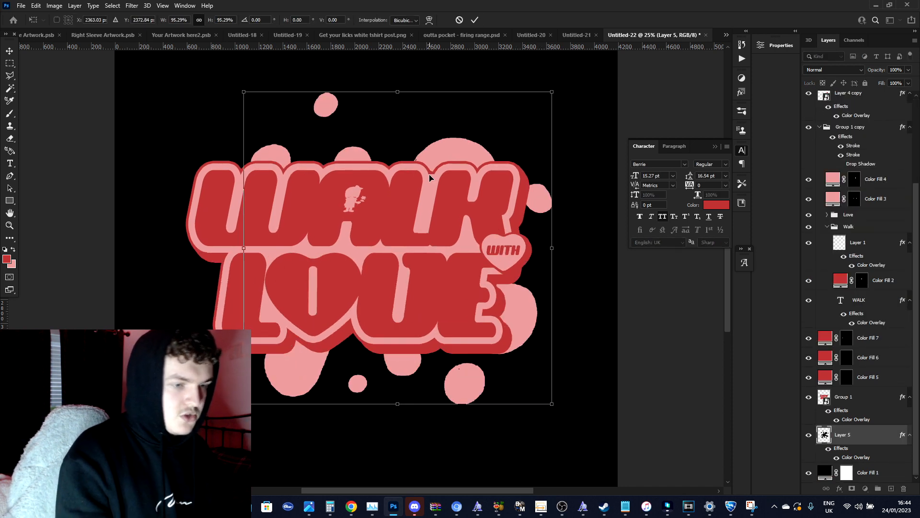
pyautogui.moveTo(429, 174); pyautogui.dragTo(422, 168)
pyautogui.moveTo(549, 241); pyautogui.dragTo(540, 242)
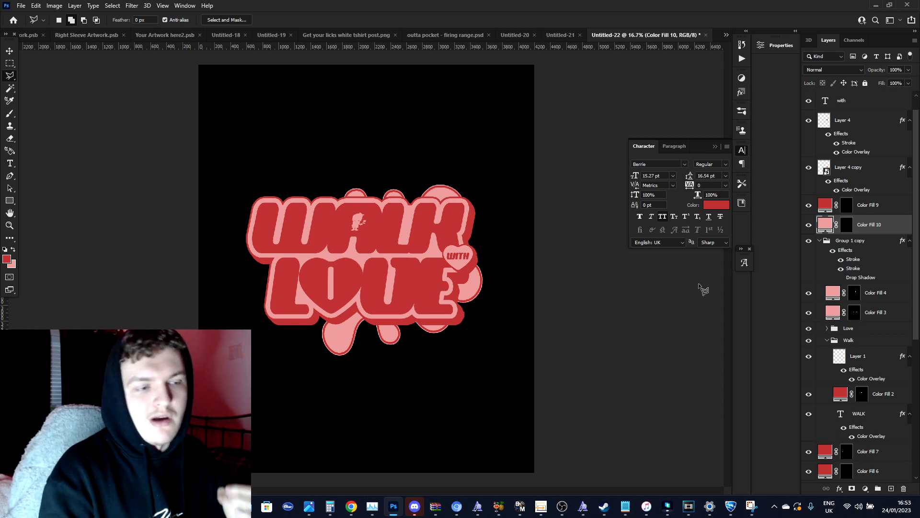
# - Show Layer 9 with the small hearts around the lettering, toggling its visibility to check the shapes
pyautogui.hotkey('ctrl', '+')
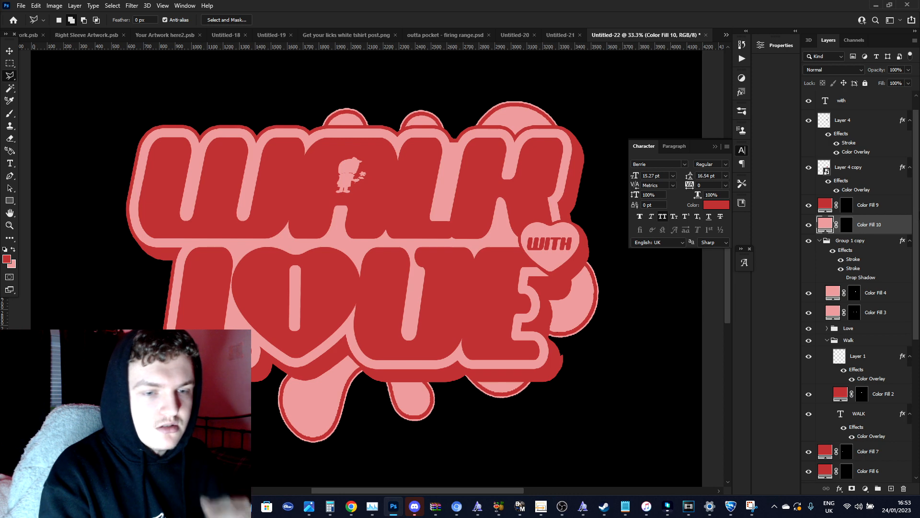
pyautogui.scroll(-5, 851, 365)
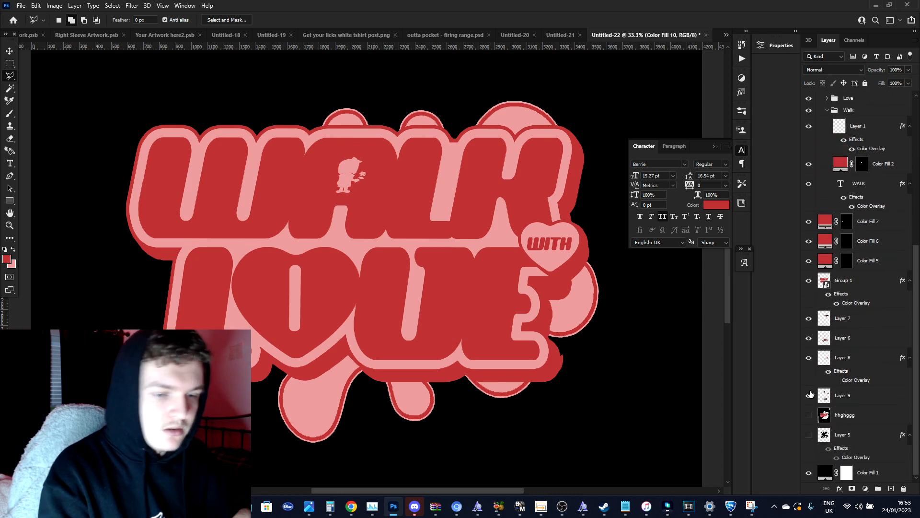
pyautogui.click(810, 395)
pyautogui.click(810, 395)
pyautogui.click(809, 395)
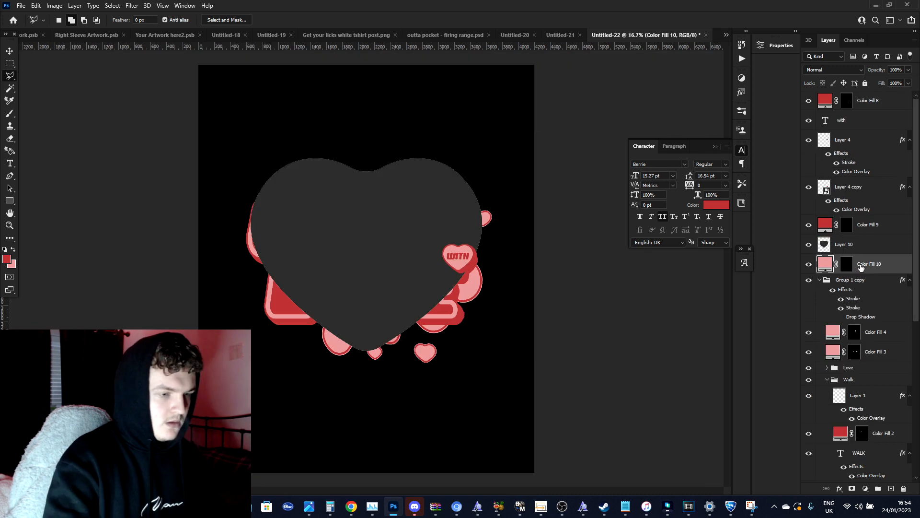
# - Scale the dark heart on Layer 10 down and place it over the small heart above WALK
pyautogui.click(887, 246)
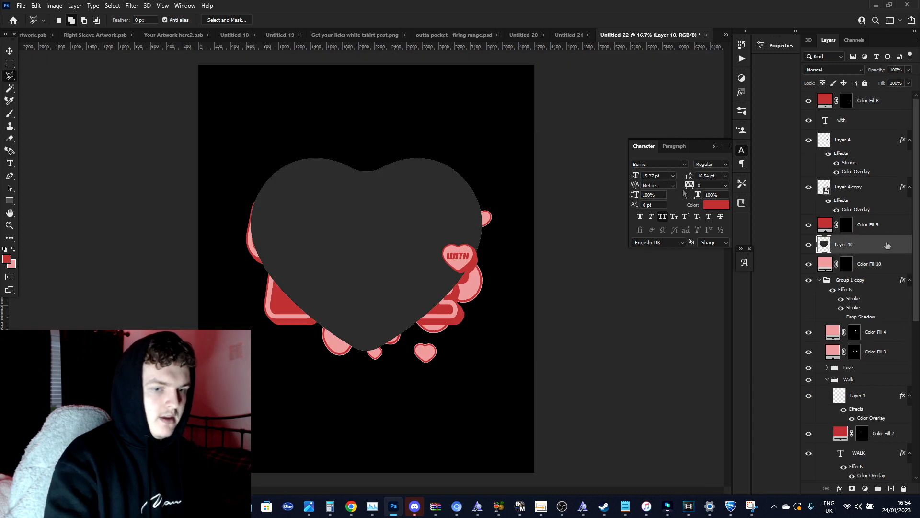
pyautogui.click(10, 48)
pyautogui.hotkey('ctrl', 't')
pyautogui.moveTo(365, 354); pyautogui.dragTo(379, 182)
pyautogui.press('Return')
pyautogui.scroll(4, 372, 187)
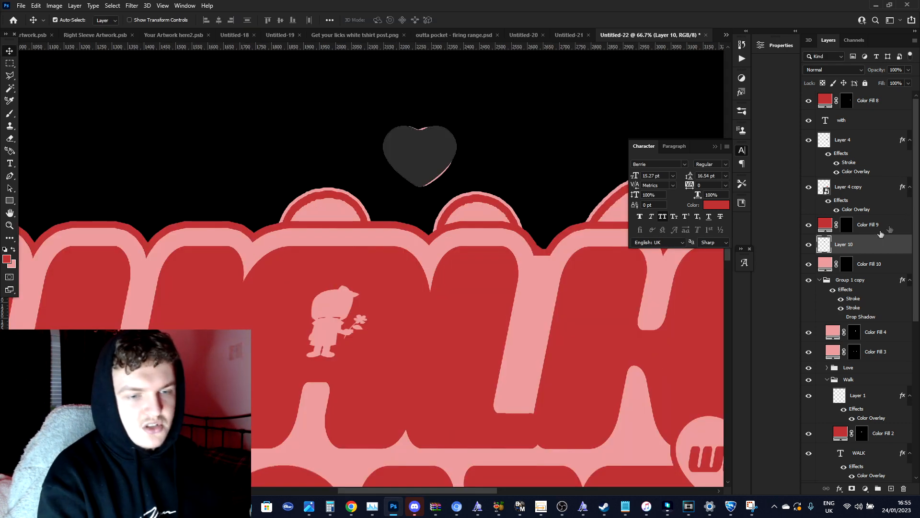
# - Add a Color Overlay in the lettering's pink to the small heart on Layer 10
pyautogui.rightClick(880, 246)
pyautogui.click(832, 101)
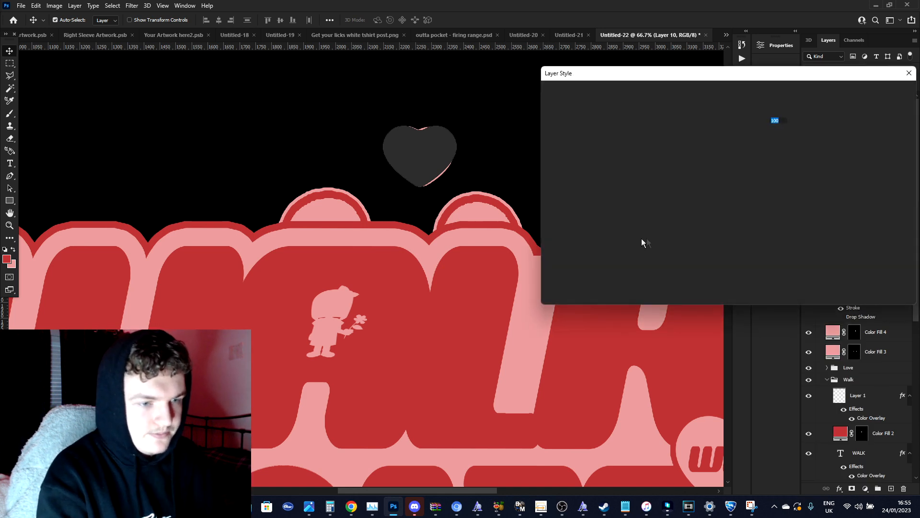
pyautogui.click(612, 257)
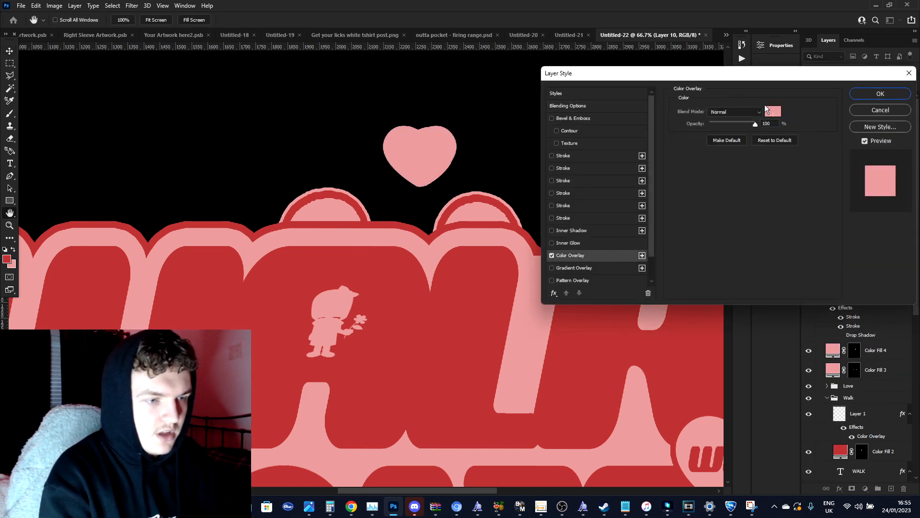
# - Add a Stroke to the small heart, positioned Inside, and reduce its size to 9 px
pyautogui.click(605, 157)
pyautogui.click(722, 122)
pyautogui.click(719, 130)
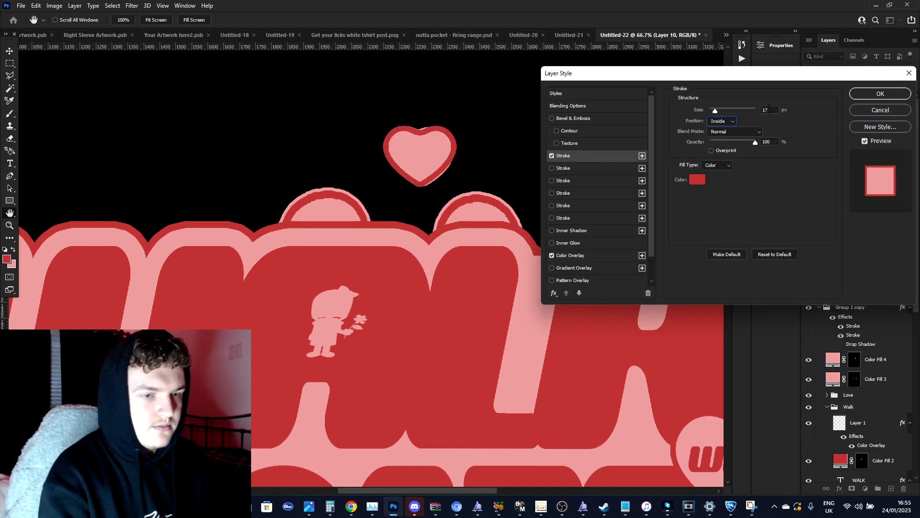
pyautogui.press('Down')
pyautogui.press('Down')
pyautogui.press('Down')
pyautogui.press('Down')
pyautogui.press('Down')
pyautogui.press('Down')
pyautogui.press('Down')
pyautogui.press('Down')
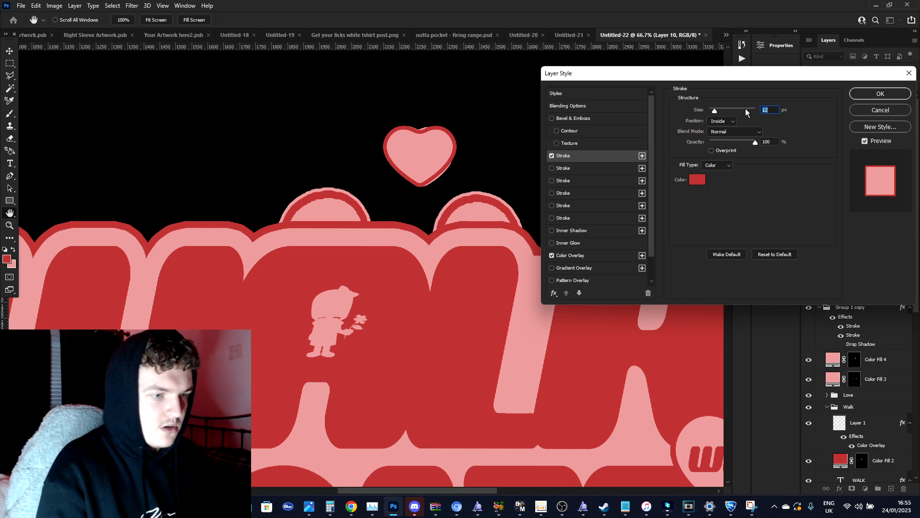
pyautogui.press('Down')
pyautogui.press('Down')
pyautogui.press('Down')
pyautogui.press('Up')
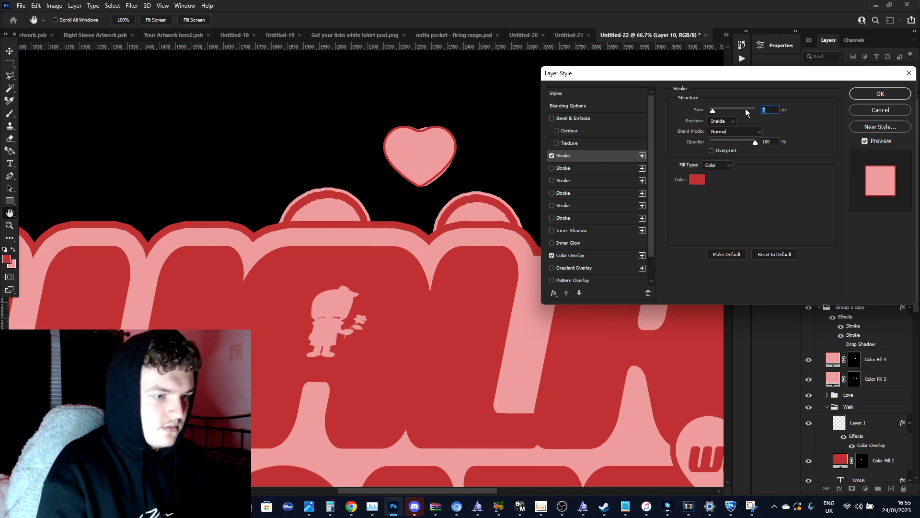
# - Set the heart's 9 px stroke colour to the pink sampled from the lettering's outline
pyautogui.click(695, 182)
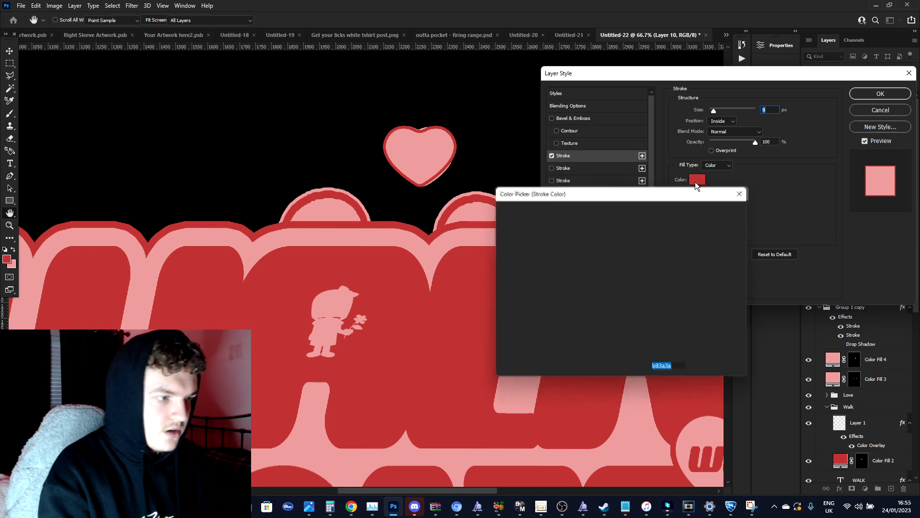
pyautogui.click(422, 153)
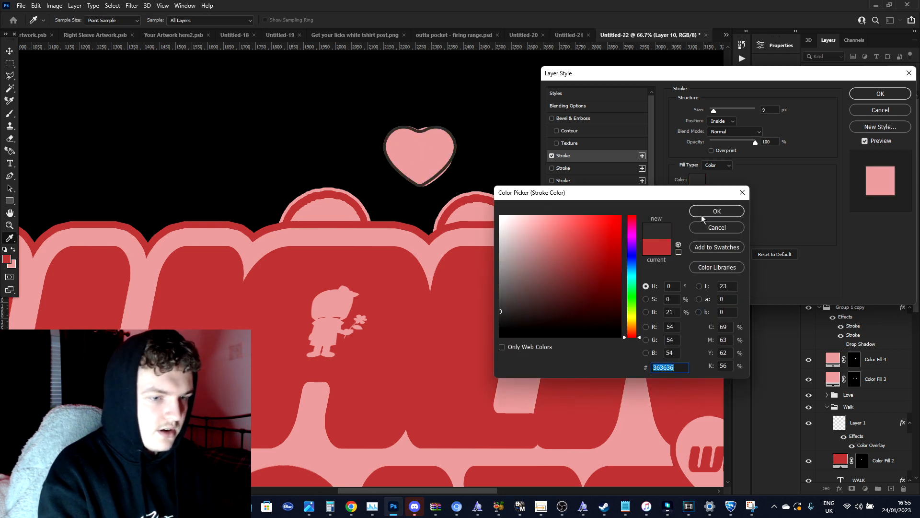
pyautogui.click(39, 256)
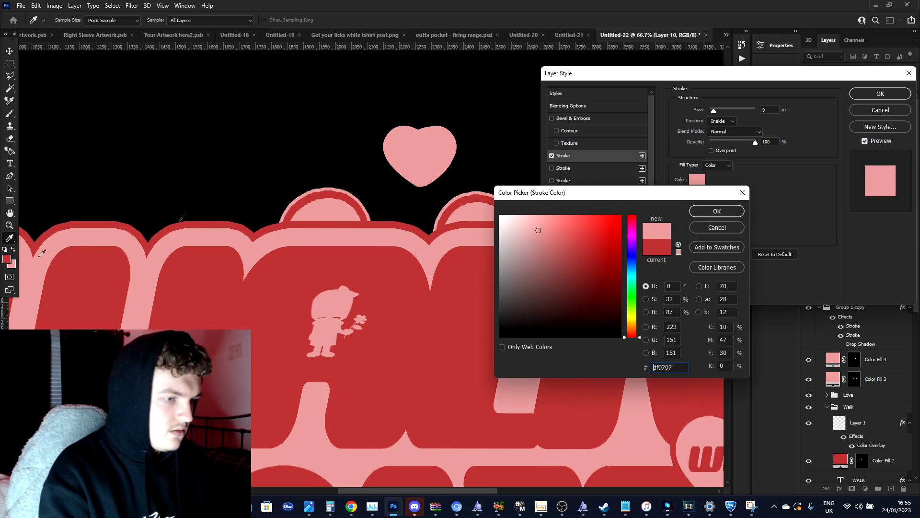
pyautogui.click(718, 211)
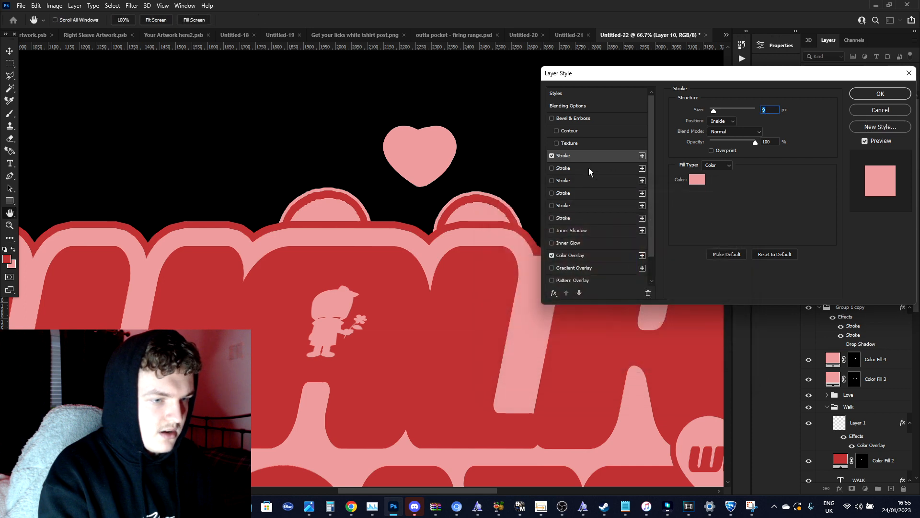
# - Add a second, red inside Stroke of 23 px to the small heart and apply the layer style
pyautogui.click(589, 168)
pyautogui.click(715, 136)
pyautogui.press('Down')
pyautogui.press('Down')
pyautogui.press('Down')
pyautogui.press('Down')
pyautogui.press('Down')
pyautogui.press('Down')
pyautogui.press('Down')
pyautogui.press('Down')
pyautogui.press('Down')
pyautogui.press('Down')
pyautogui.press('Down')
pyautogui.press('Down')
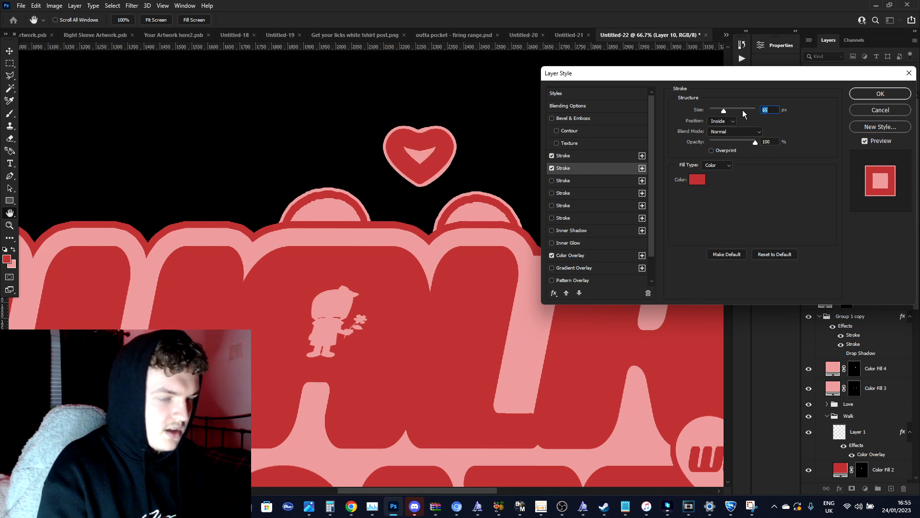
pyautogui.press('Down')
pyautogui.press('Down')
pyautogui.press('Down')
pyautogui.press('Down')
pyautogui.press('Down')
pyautogui.press('Down')
pyautogui.press('Down')
pyautogui.press('Down')
pyautogui.press('Down')
pyautogui.press('Down')
pyautogui.press('Down')
pyautogui.press('Down')
pyautogui.press('Down')
pyautogui.press('Down')
pyautogui.press('Down')
pyautogui.press('Down')
pyautogui.press('Down')
pyautogui.press('Down')
pyautogui.press('Down')
pyautogui.press('Down')
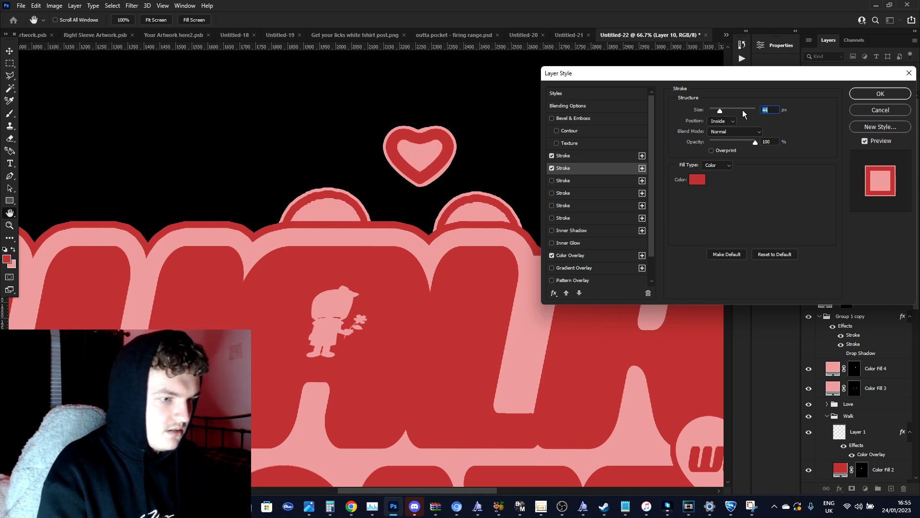
pyautogui.press('Down')
pyautogui.press('Down')
pyautogui.press('Down')
pyautogui.press('Down')
pyautogui.press('Down')
pyautogui.press('Down')
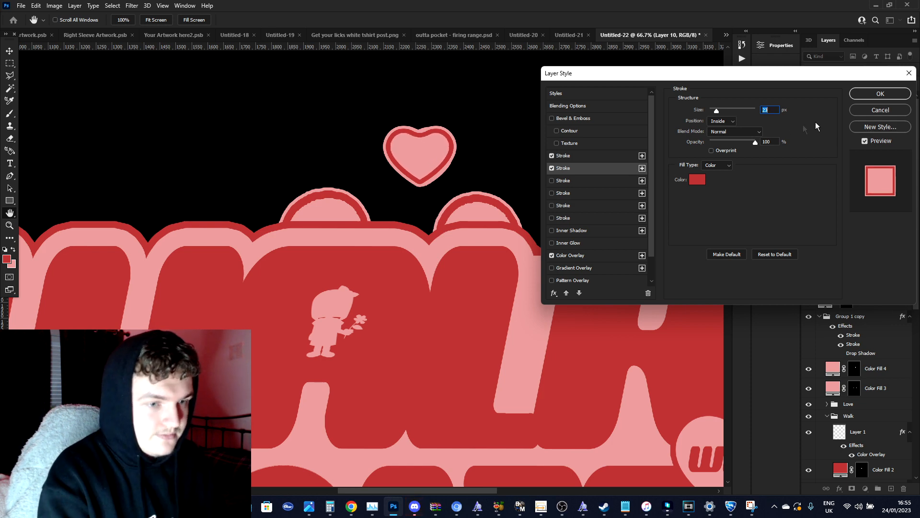
pyautogui.click(880, 94)
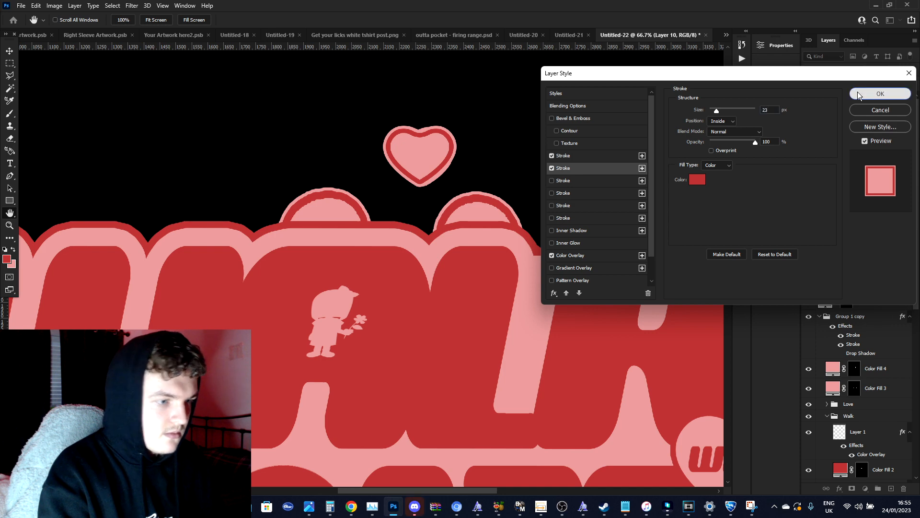
pyautogui.hotkey('ctrl', '-')
pyautogui.hotkey('ctrl', '-')
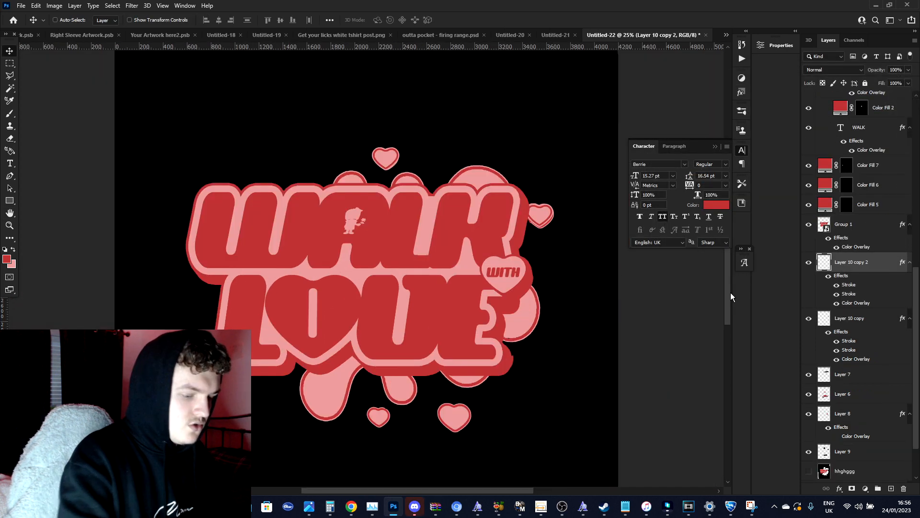
# - Move the outlined heart on Layer 10 copy 2 over the smaller heart below LOVE
pyautogui.keyDown('ctrl'); pyautogui.click(538, 218); pyautogui.keyUp('ctrl')
pyautogui.hotkey('ctrl', 't')
pyautogui.moveTo(489, 342); pyautogui.dragTo(380, 429)
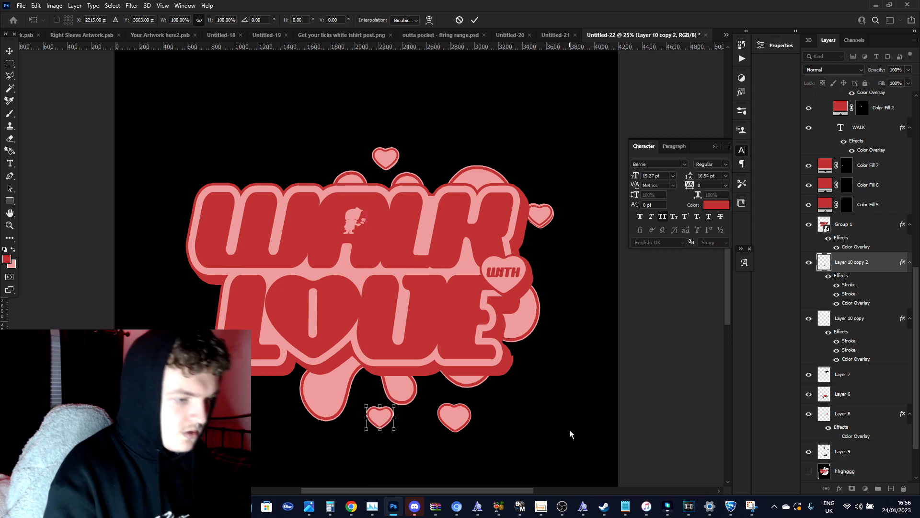
pyautogui.press('Return')
# - Duplicate the outlined heart, enlarge the copy to about 137.5%, and place it over the larger heart below LOVE
pyautogui.hotkey('ctrl', 'j')
pyautogui.hotkey('ctrl', 't')
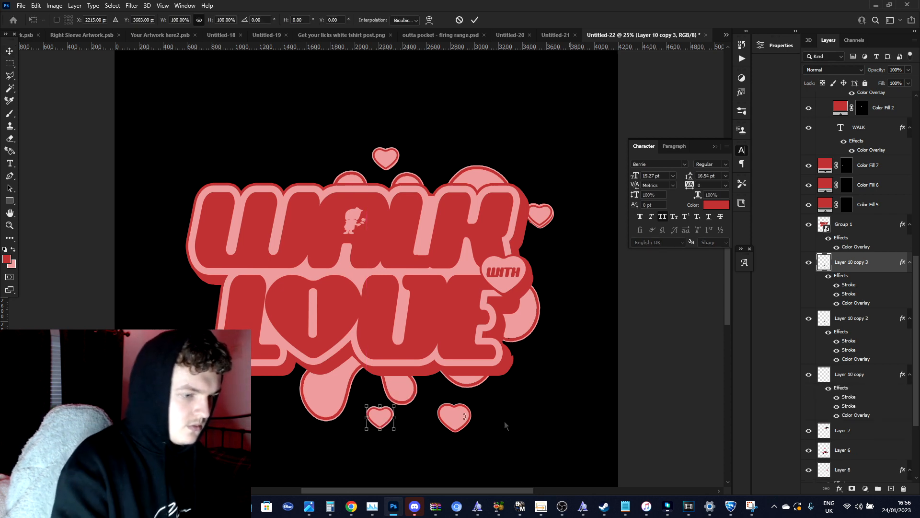
pyautogui.moveTo(388, 417); pyautogui.dragTo(454, 399)
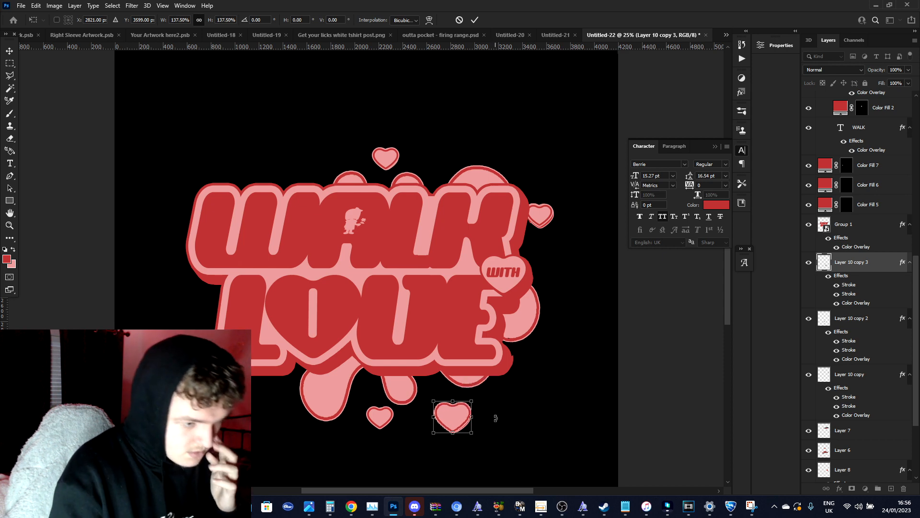
pyautogui.press('Return')
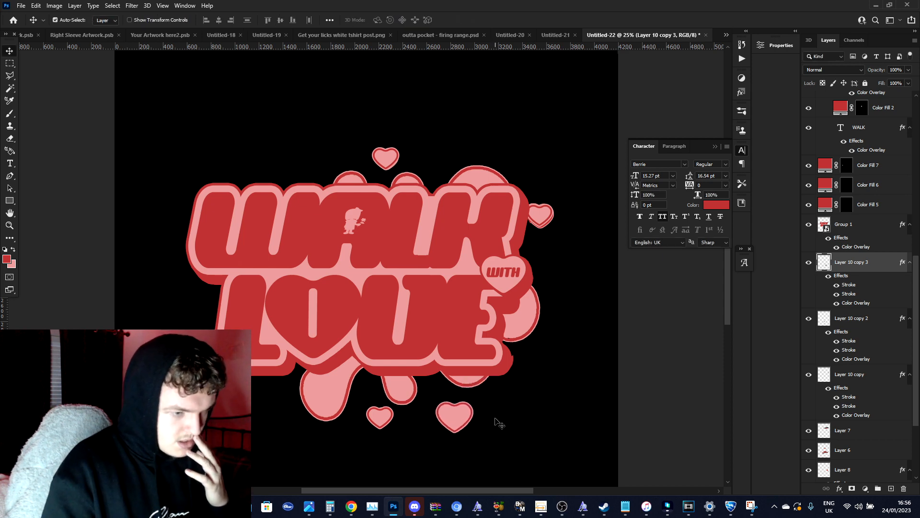
# - Select Layer 6 below the heart copies and activate the Polygonal Lasso tool
pyautogui.hotkey('alt', '[')
pyautogui.hotkey('alt', '[')
pyautogui.hotkey('alt', '[')
pyautogui.hotkey('alt', '[')
pyautogui.hotkey('ctrl', '-')
pyautogui.press('l')
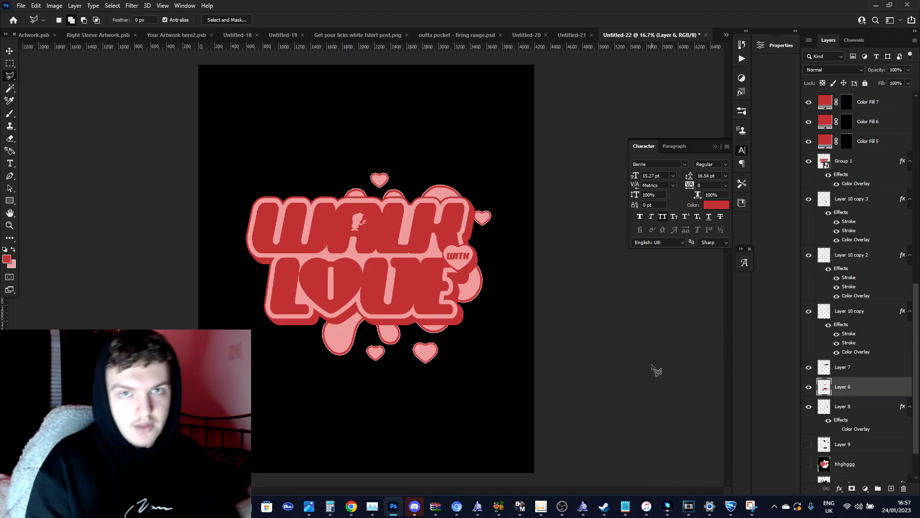